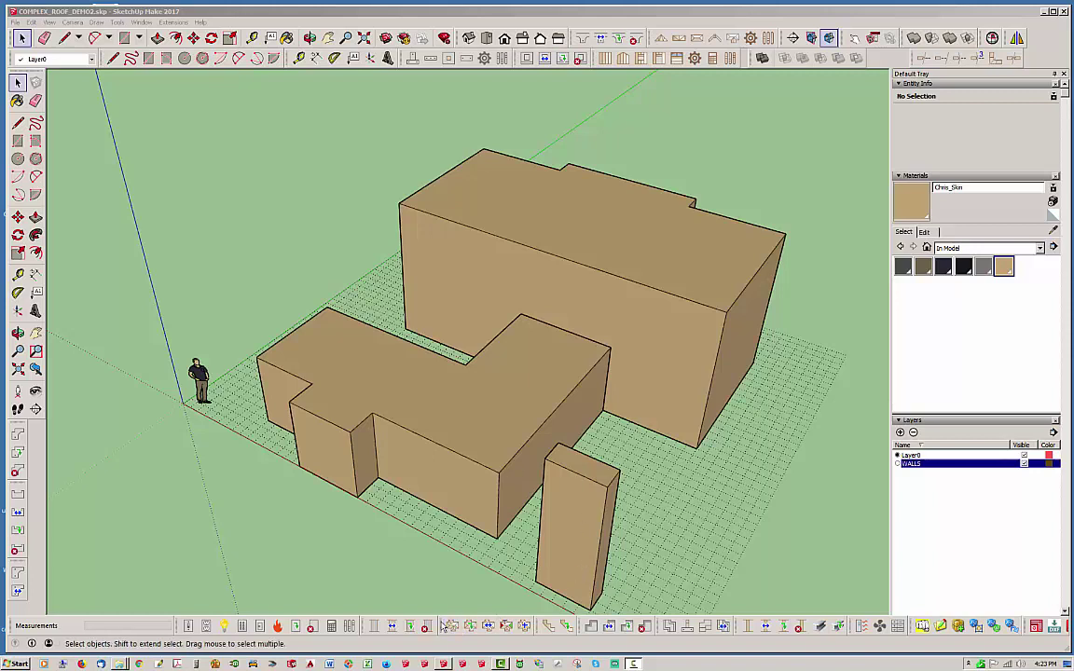
Toggle the roof-to-roof connection setting in the Medeek complex roof toolbar.
{"action": "left_click_drag", "start_coordinate": [446, 626], "coordinate": [221, 518]}
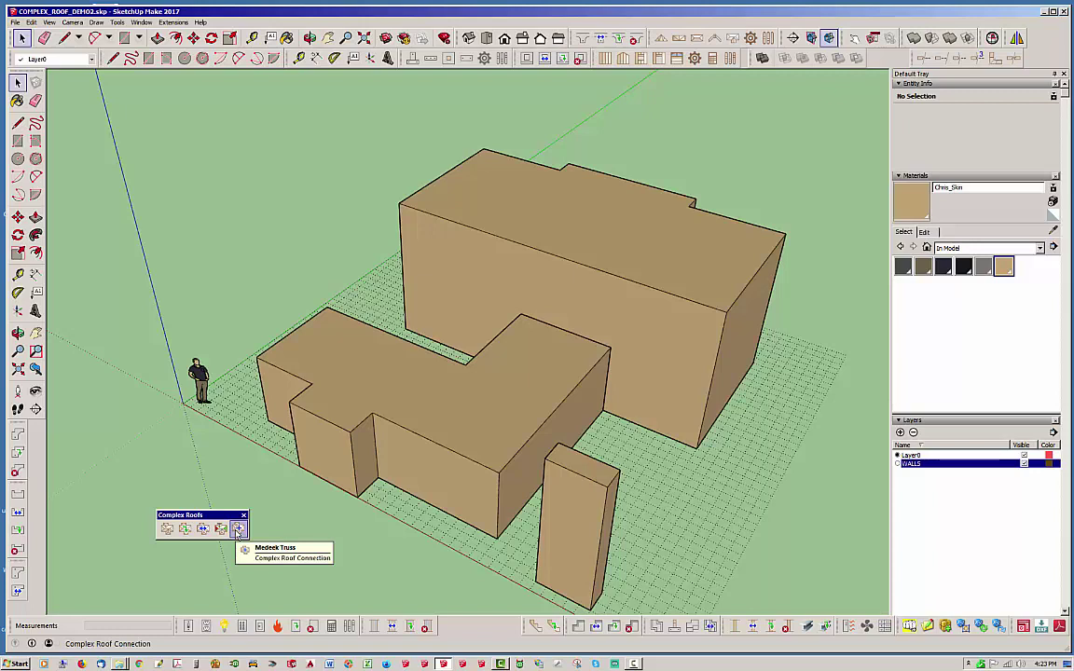
{"action": "left_click", "coordinate": [239, 529]}
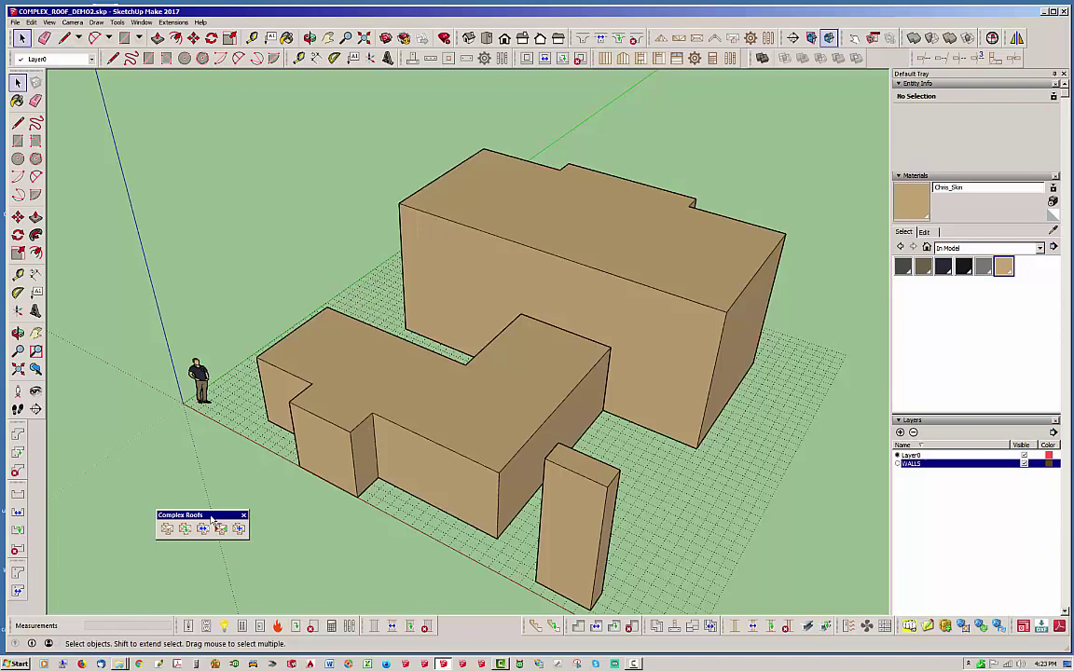
{"action": "left_click_drag", "start_coordinate": [213, 521], "coordinate": [488, 620]}
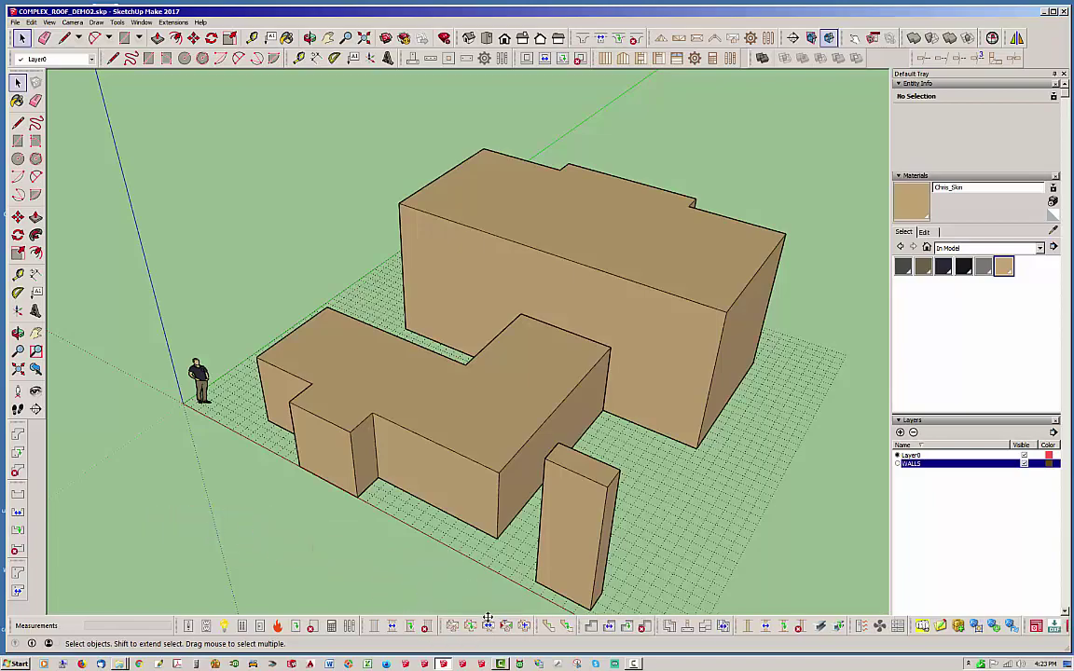
Orbit around the building and inspect the chimney, tall main wall block and L-shaped wall block.
{"action": "middle_click_drag", "start_coordinate": [417, 506], "coordinate": [621, 353]}
{"action": "middle_click_drag", "start_coordinate": [371, 227], "coordinate": [281, 354]}
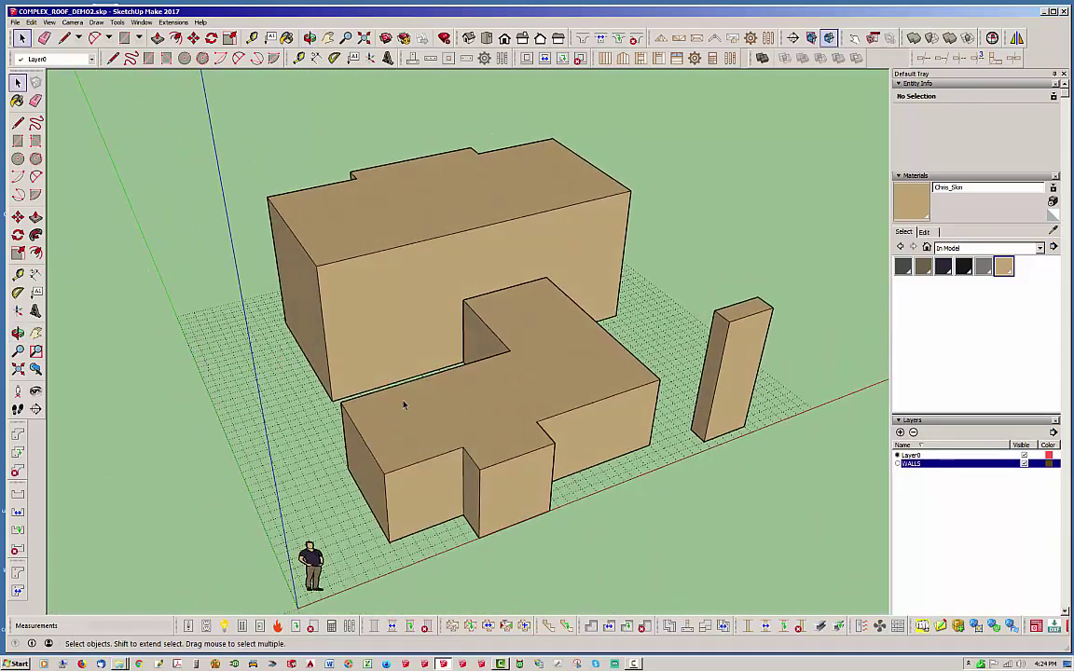
{"action": "left_click", "coordinate": [748, 339]}
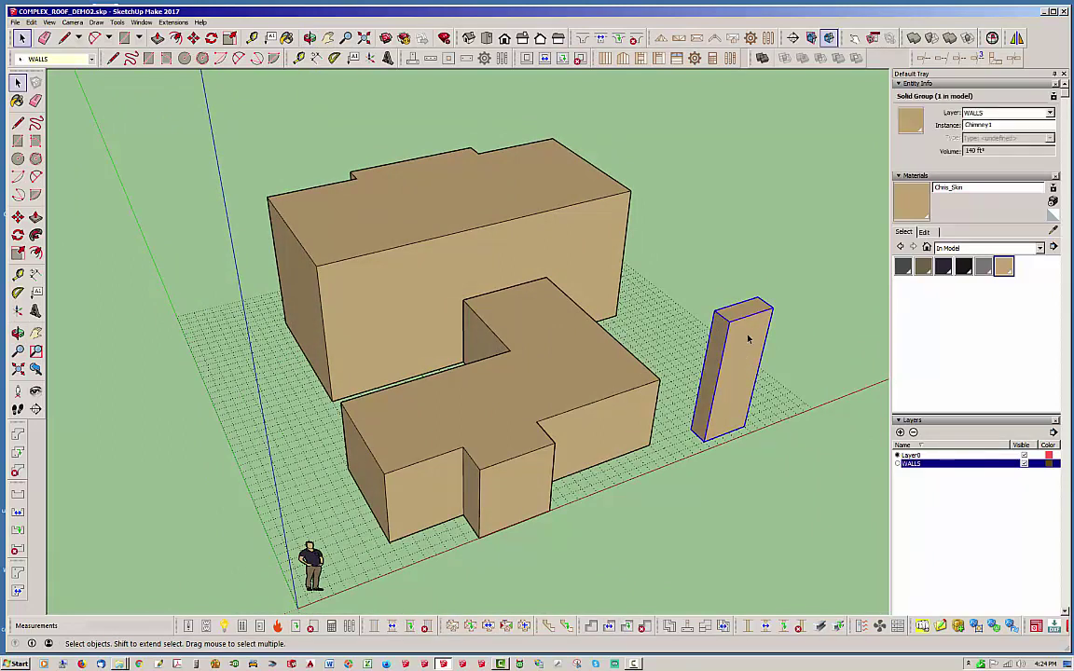
{"action": "left_click", "coordinate": [555, 229]}
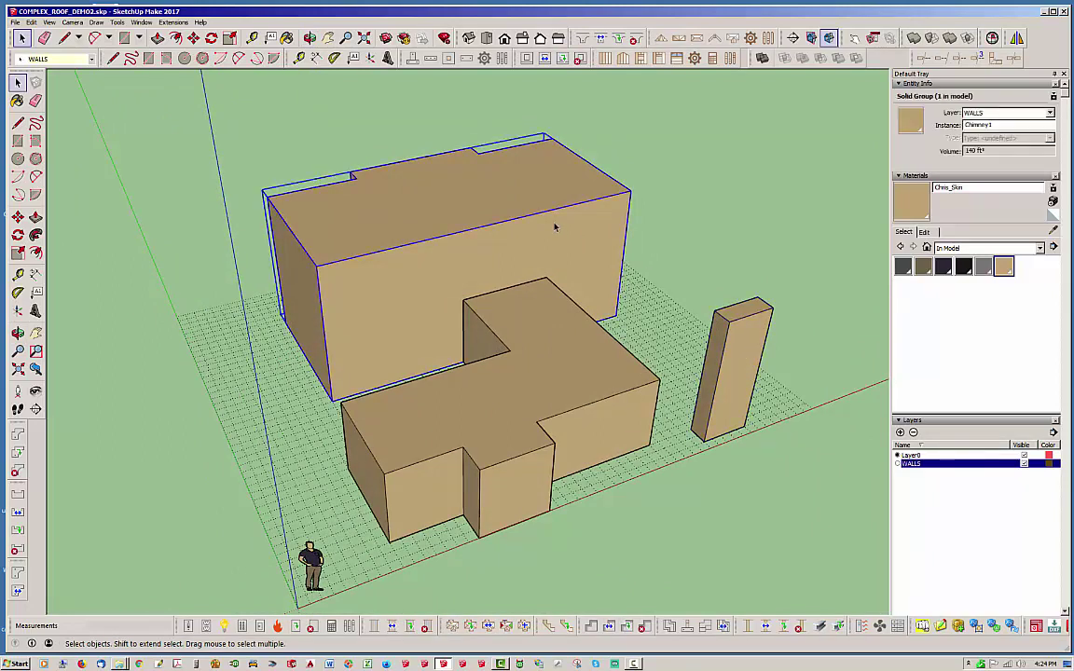
{"action": "left_click", "coordinate": [571, 356]}
{"action": "left_click", "coordinate": [760, 317]}
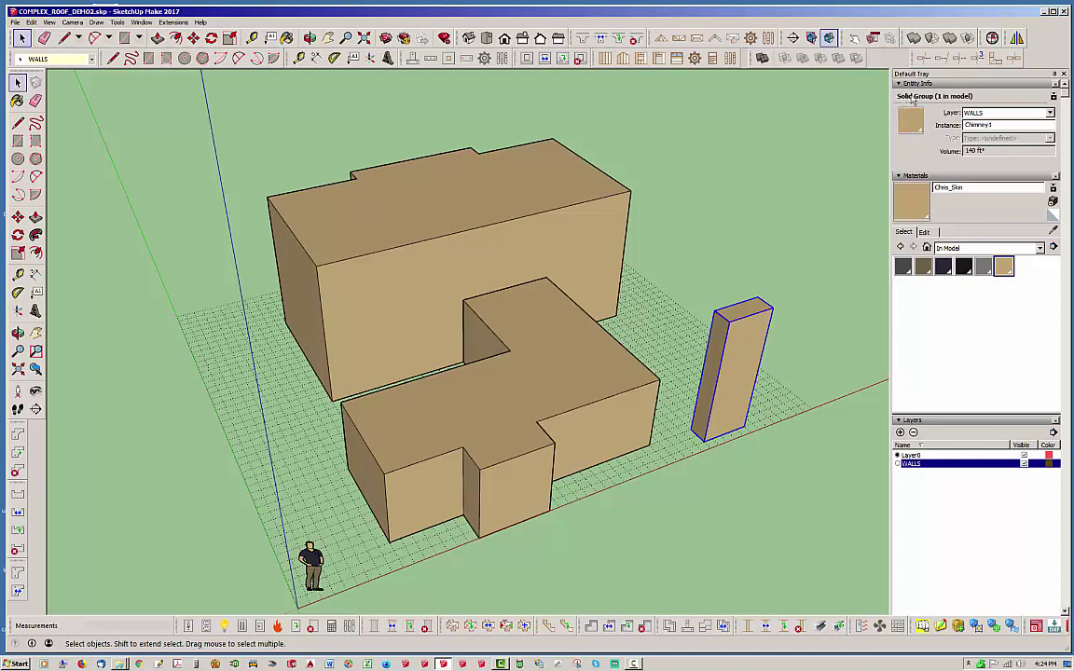
{"action": "left_click", "coordinate": [669, 286]}
Start a Rafter complex roof and place the first four corners on the lower wing.
{"action": "middle_click_drag", "start_coordinate": [402, 441], "coordinate": [403, 488]}
{"action": "left_click", "coordinate": [472, 626]}
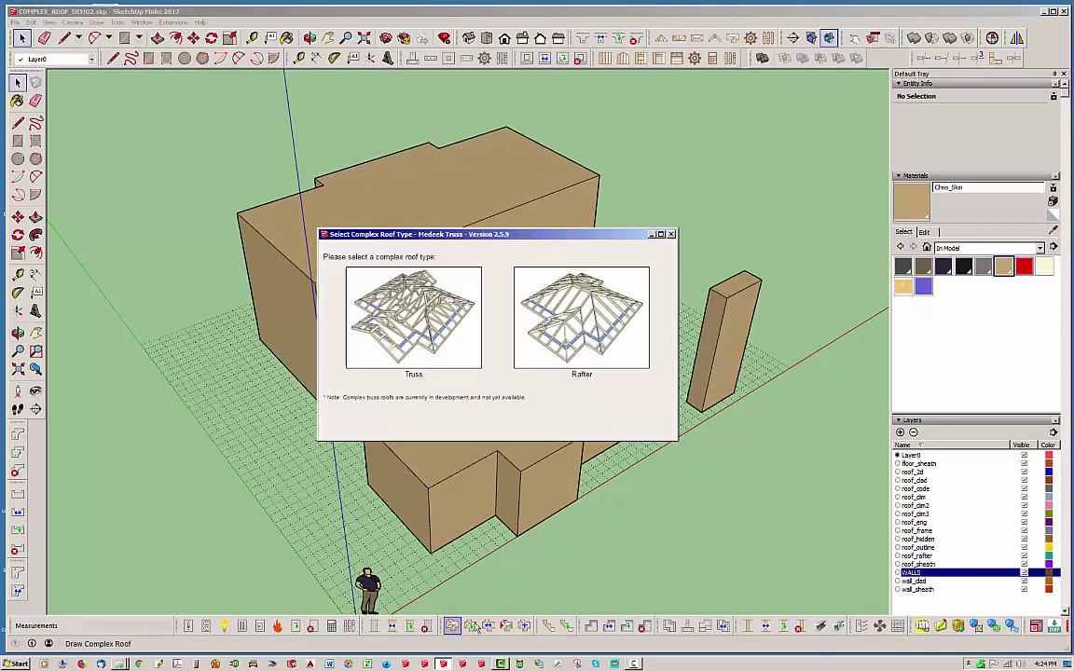
{"action": "left_click", "coordinate": [547, 276]}
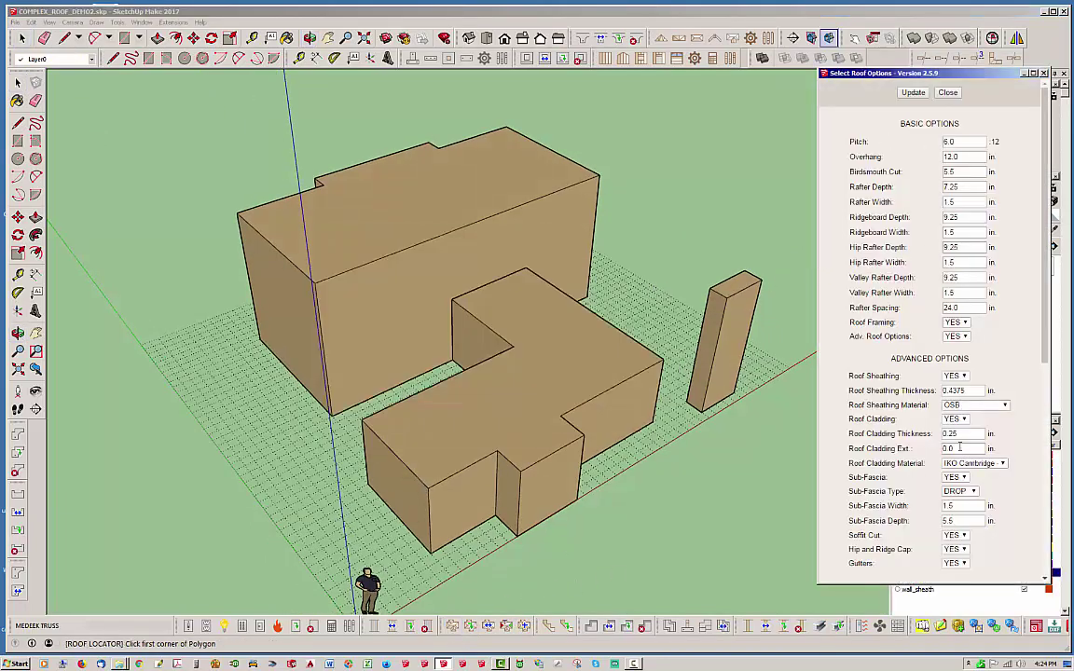
{"action": "left_click", "coordinate": [363, 421]}
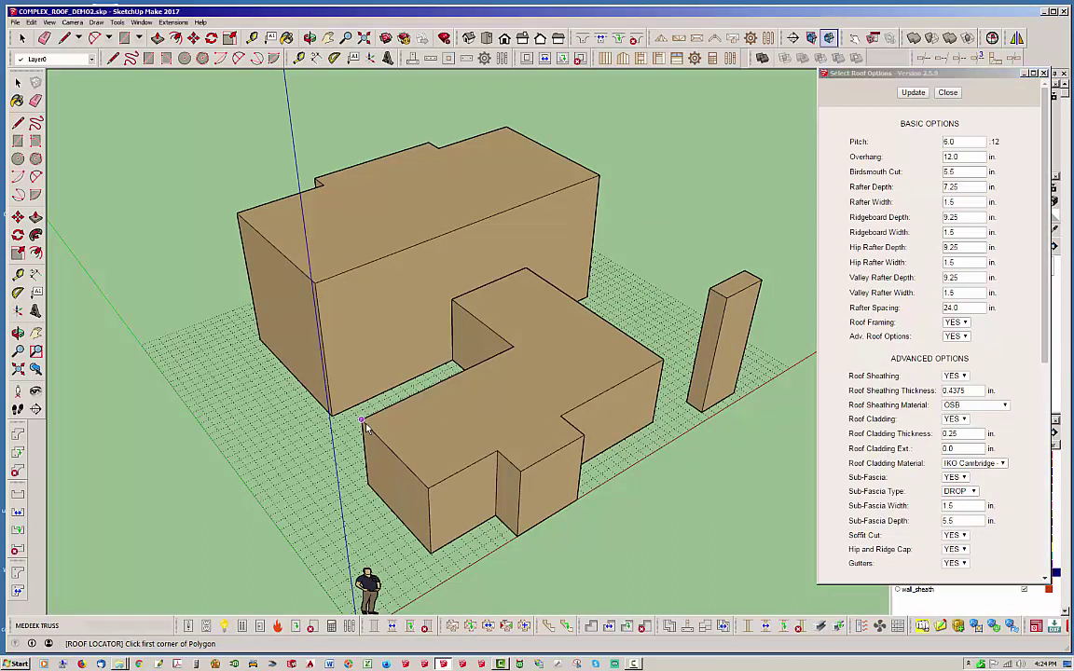
{"action": "left_click", "coordinate": [429, 486]}
{"action": "left_click", "coordinate": [497, 451]}
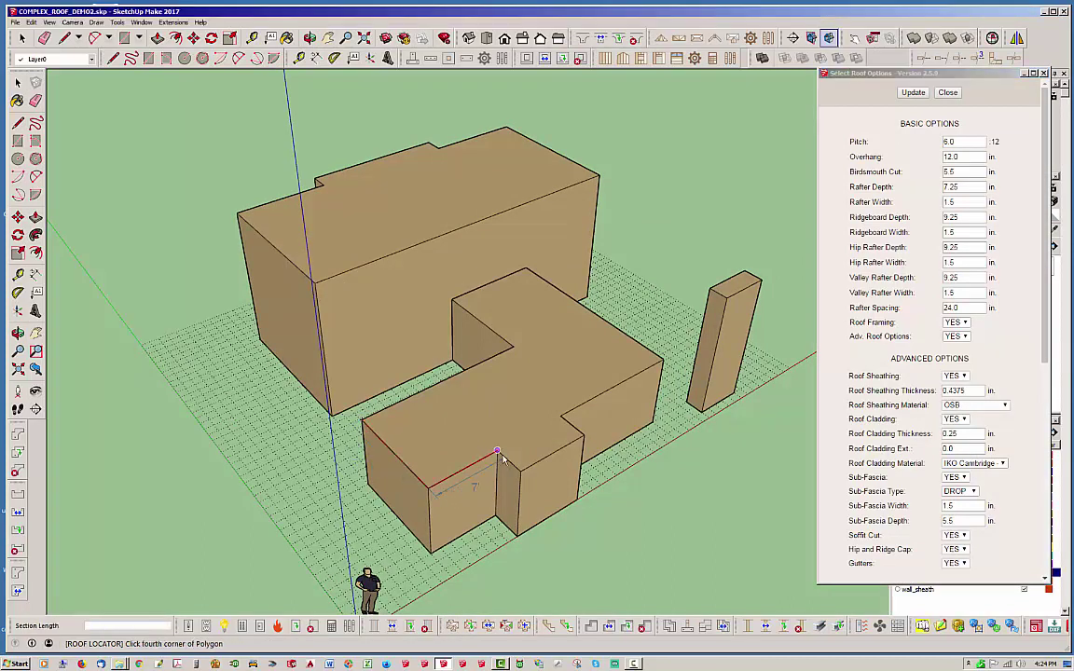
{"action": "left_click", "coordinate": [519, 465]}
Trace the remaining L-shaped outline corners and close it to generate the ROOF1 hip roof.
{"action": "left_click", "coordinate": [583, 435]}
{"action": "left_click", "coordinate": [562, 417]}
{"action": "left_click", "coordinate": [662, 358]}
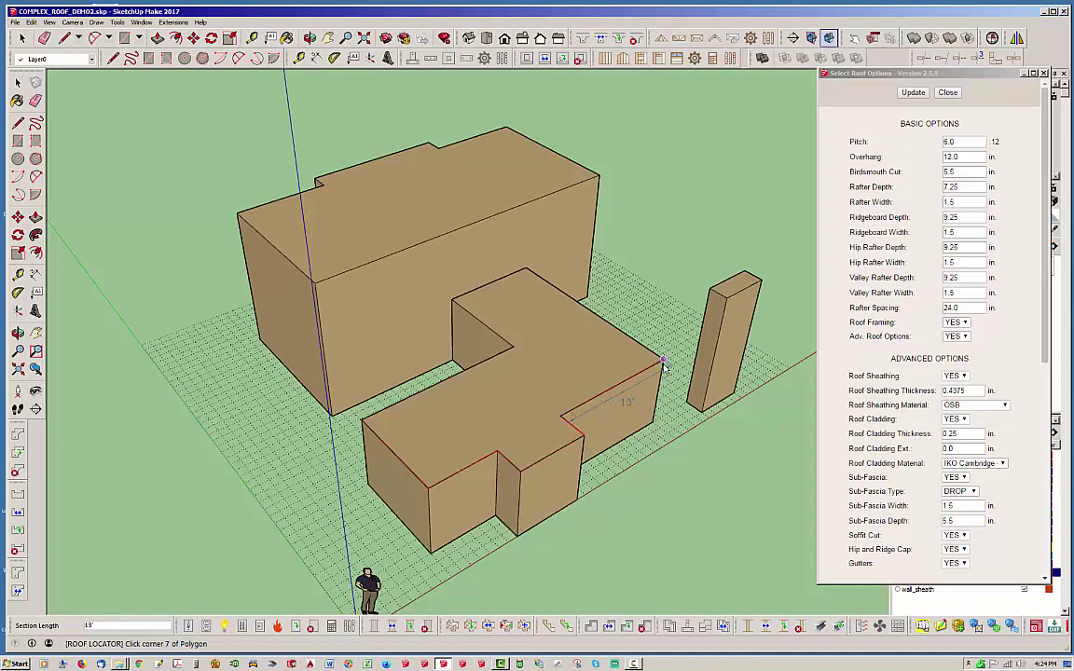
{"action": "left_click", "coordinate": [526, 271]}
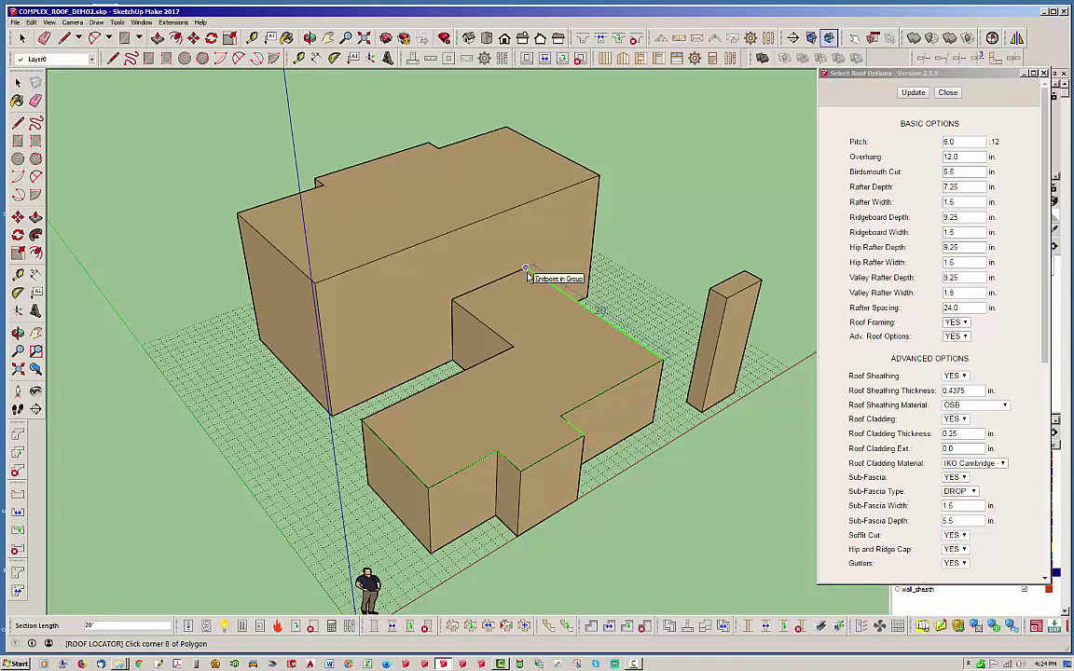
{"action": "left_click", "coordinate": [453, 300]}
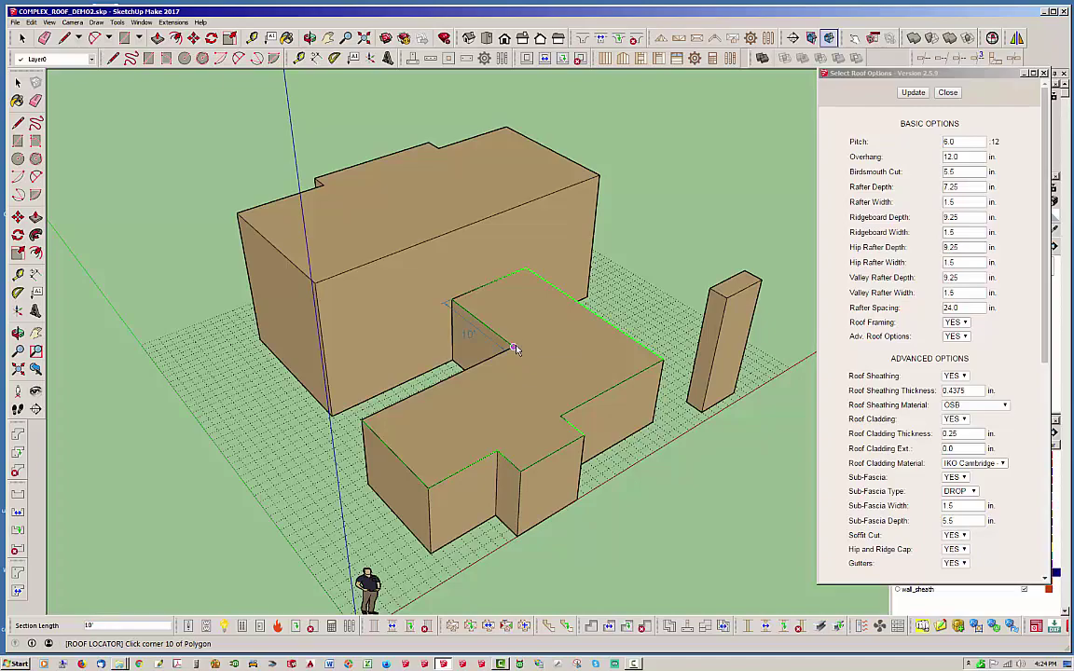
{"action": "left_click", "coordinate": [513, 348]}
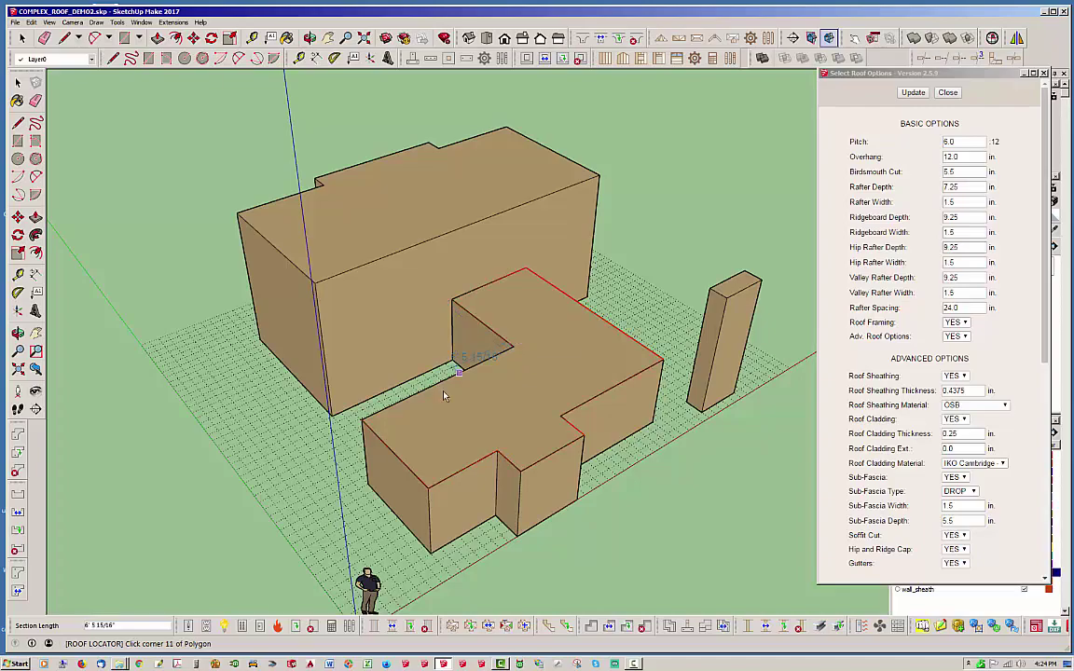
{"action": "left_click", "coordinate": [364, 424]}
{"action": "middle_click_drag", "start_coordinate": [559, 401], "coordinate": [199, 338]}
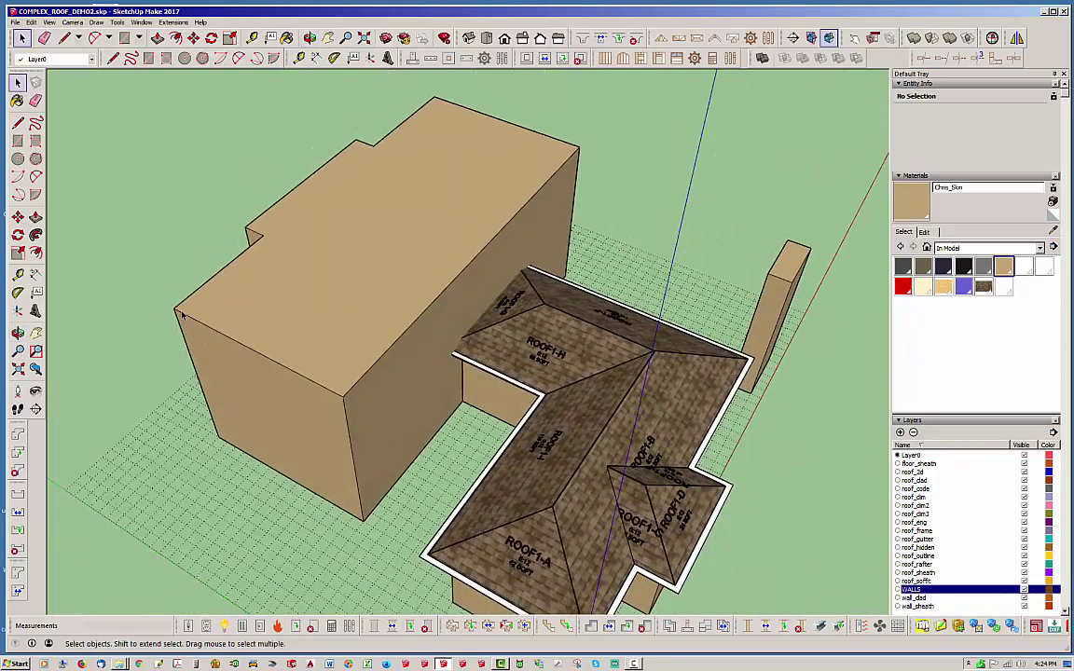
Trace the main block's eight-corner top outline as a Rafter complex roof, then orbit to compare both roofs.
{"action": "left_click", "coordinate": [452, 631]}
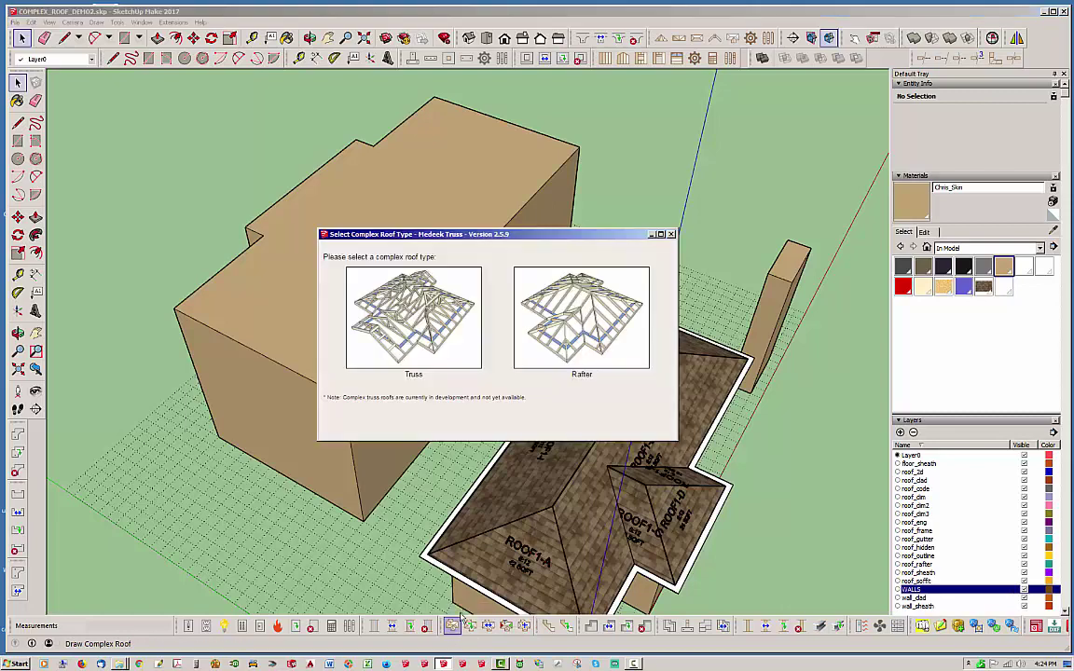
{"action": "left_click", "coordinate": [412, 316]}
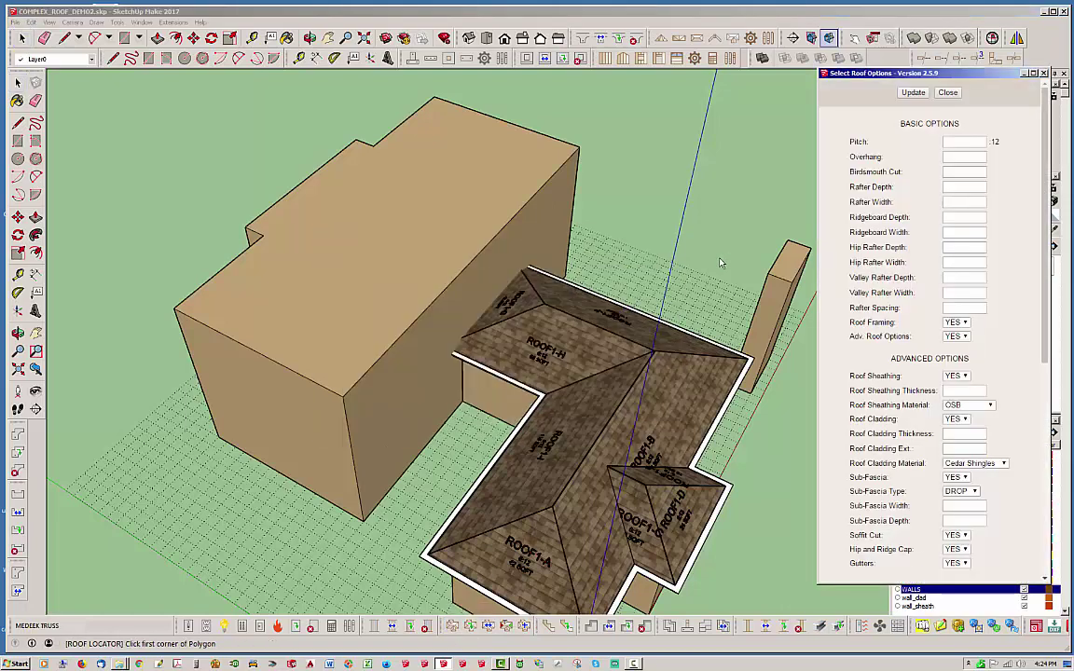
{"action": "left_click", "coordinate": [174, 311]}
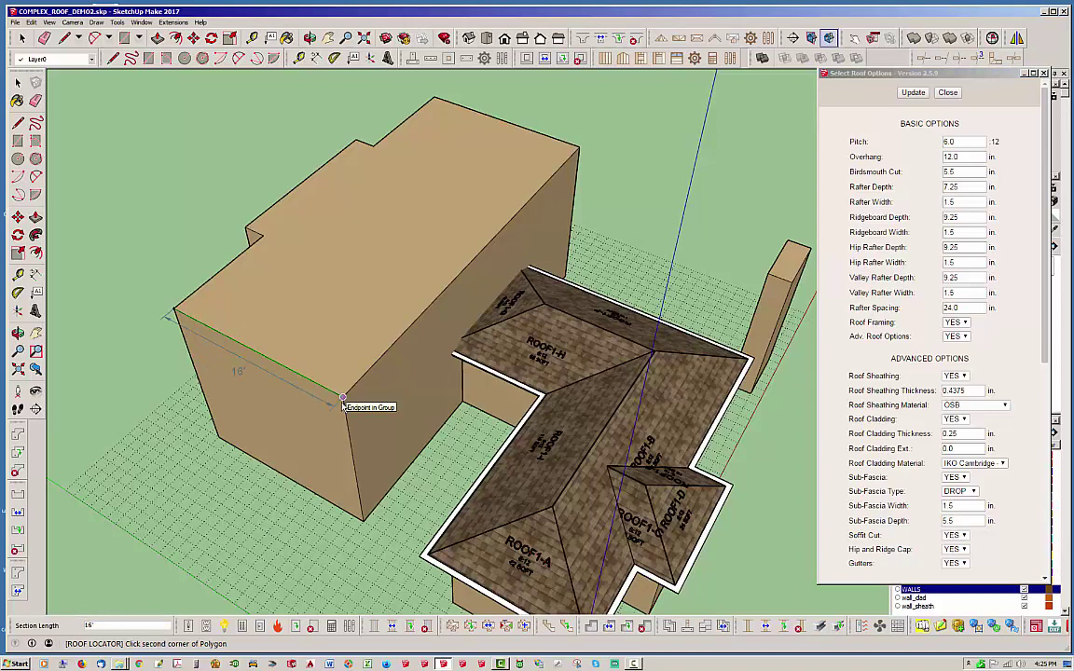
{"action": "left_click", "coordinate": [340, 399]}
{"action": "left_click", "coordinate": [575, 150]}
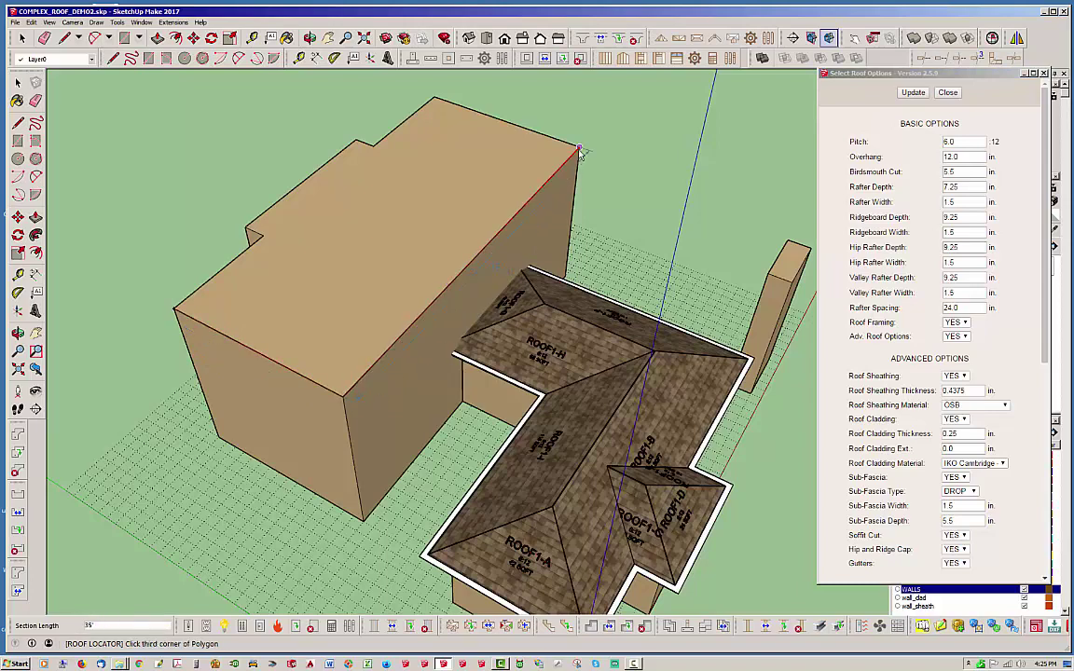
{"action": "left_click", "coordinate": [432, 97]}
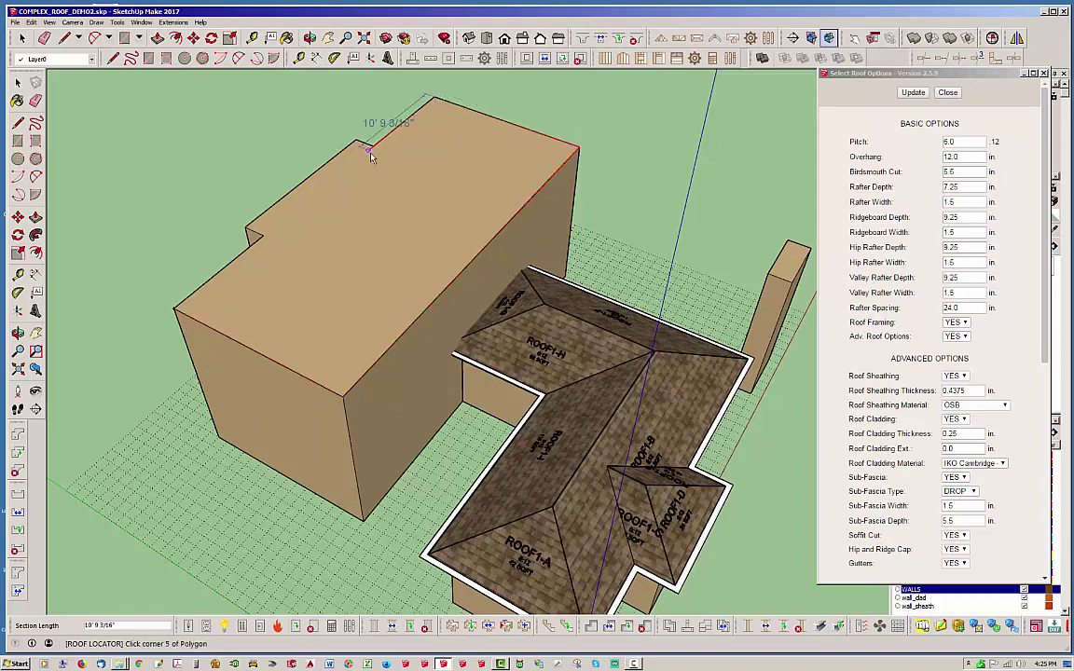
{"action": "left_click", "coordinate": [369, 137]}
{"action": "left_click", "coordinate": [357, 140]}
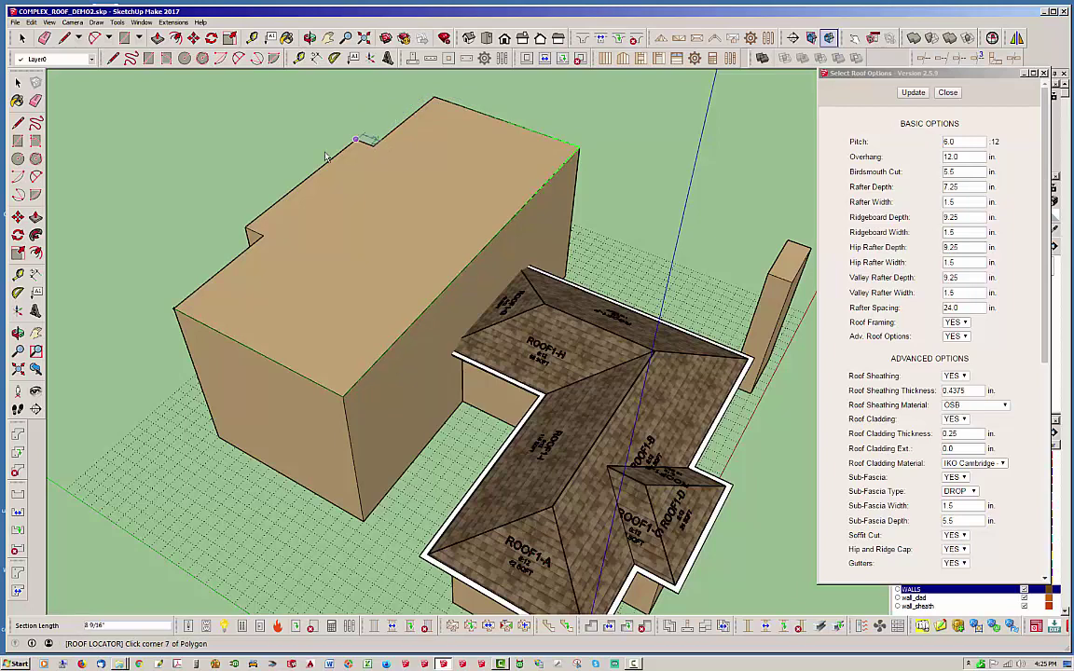
{"action": "left_click", "coordinate": [248, 229]}
{"action": "left_click", "coordinate": [262, 238]}
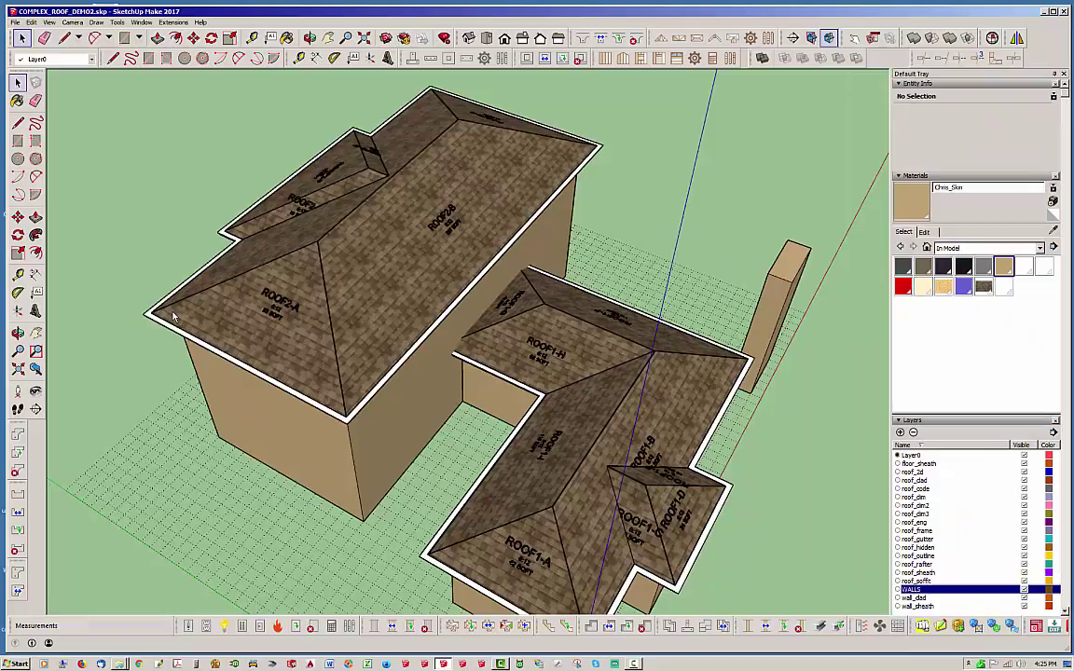
{"action": "middle_click_drag", "start_coordinate": [438, 233], "coordinate": [550, 331]}
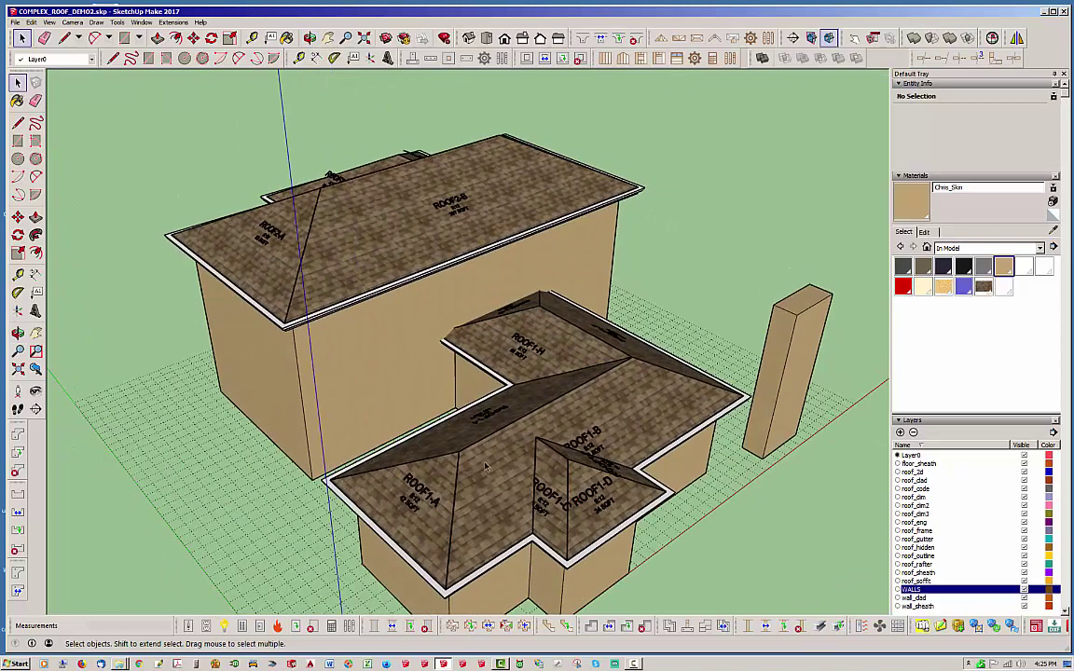
Edit the lower wing's roof assembly to an 8:12 pitch and update it.
{"action": "middle_click_drag", "start_coordinate": [484, 468], "coordinate": [523, 410]}
{"action": "left_click", "coordinate": [585, 444]}
{"action": "right_click", "coordinate": [584, 443]}
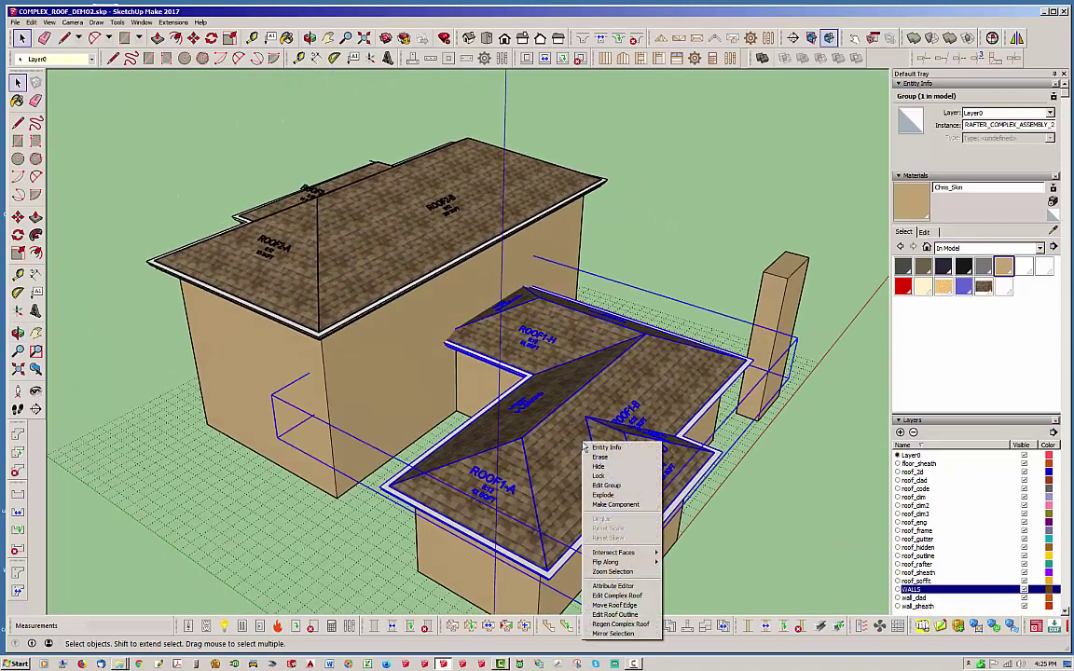
{"action": "left_click", "coordinate": [616, 595]}
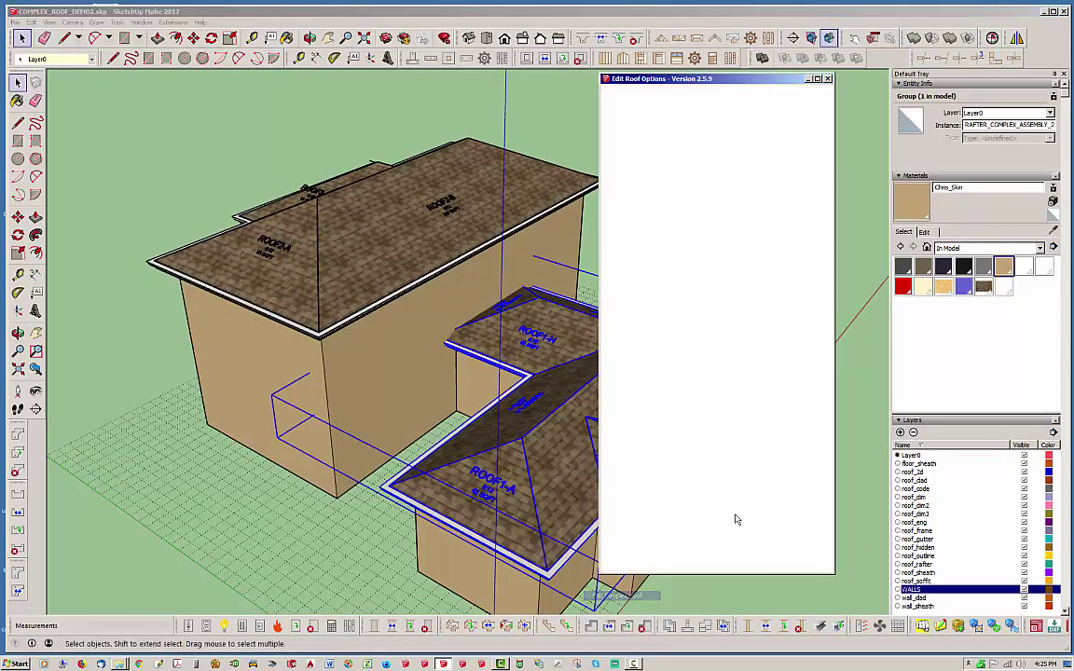
{"action": "double_click", "coordinate": [764, 207]}
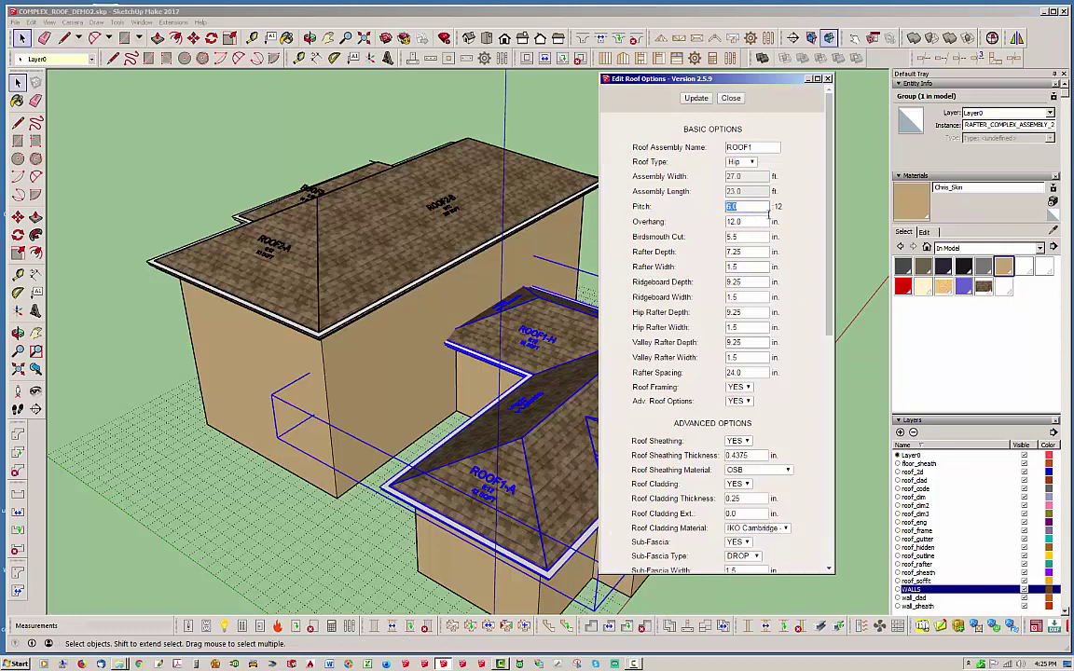
{"action": "type", "text": "8"}
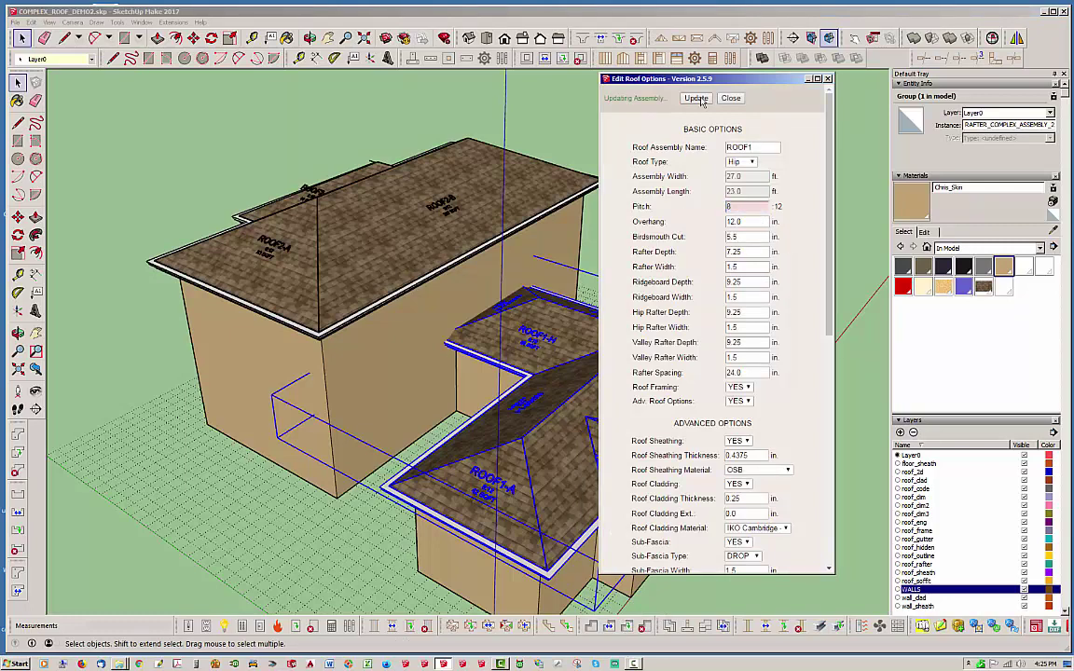
{"action": "left_click", "coordinate": [699, 98]}
{"action": "left_click", "coordinate": [683, 168]}
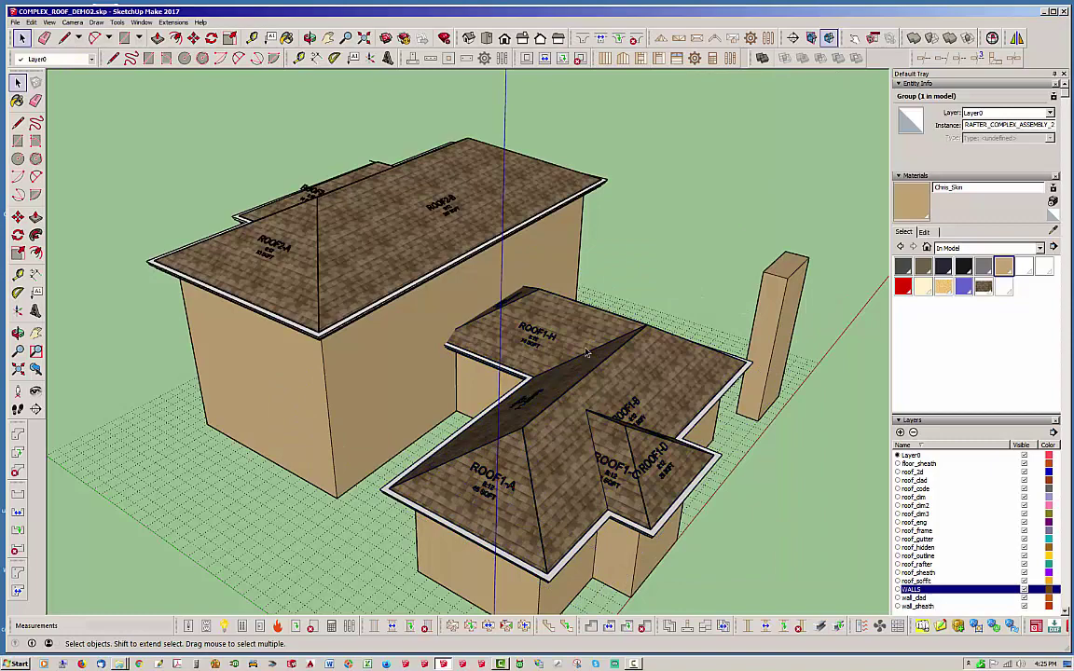
{"action": "middle_click_drag", "start_coordinate": [525, 313], "coordinate": [408, 265]}
Edit the main block's roof assembly to an 8:12 pitch and regenerate it.
{"action": "key", "text": "space"}
{"action": "left_click", "coordinate": [409, 266]}
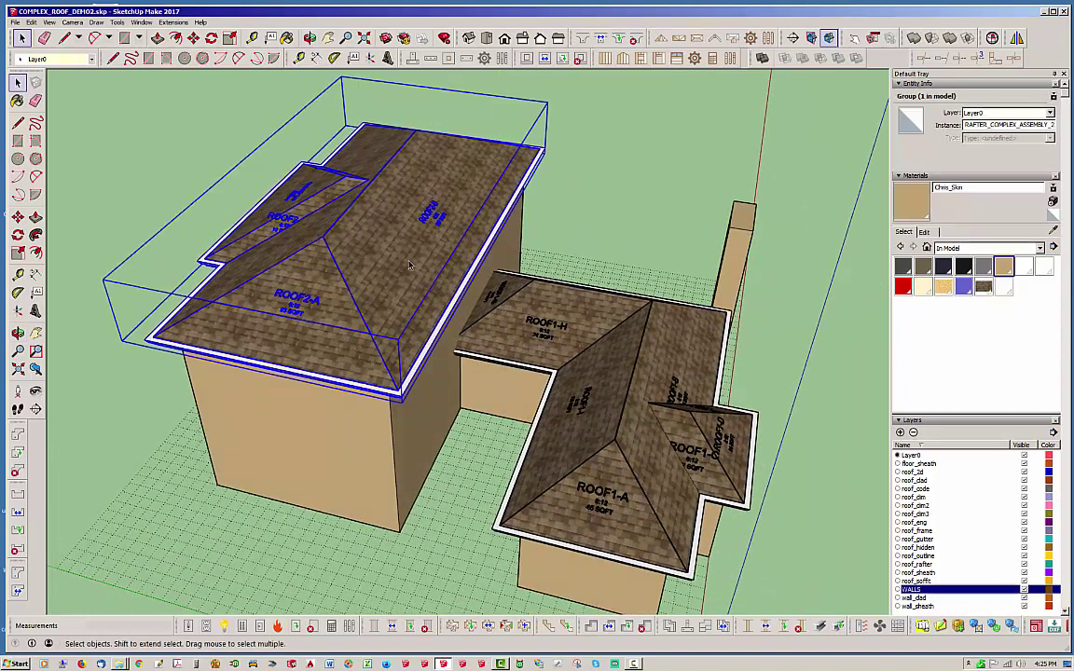
{"action": "right_click", "coordinate": [408, 266]}
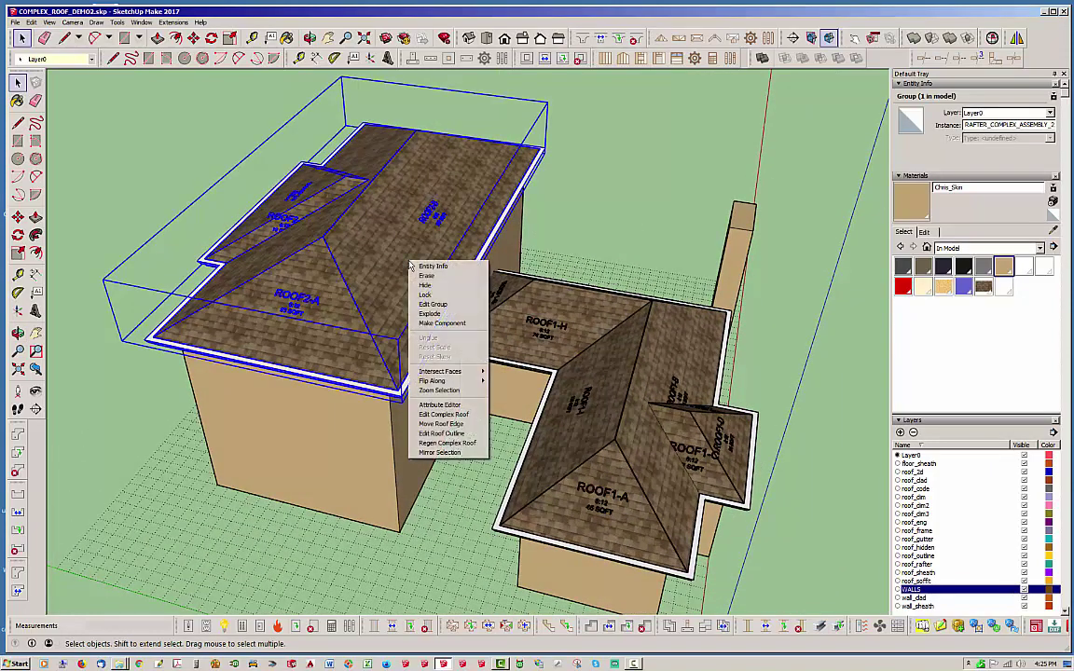
{"action": "left_click", "coordinate": [447, 415]}
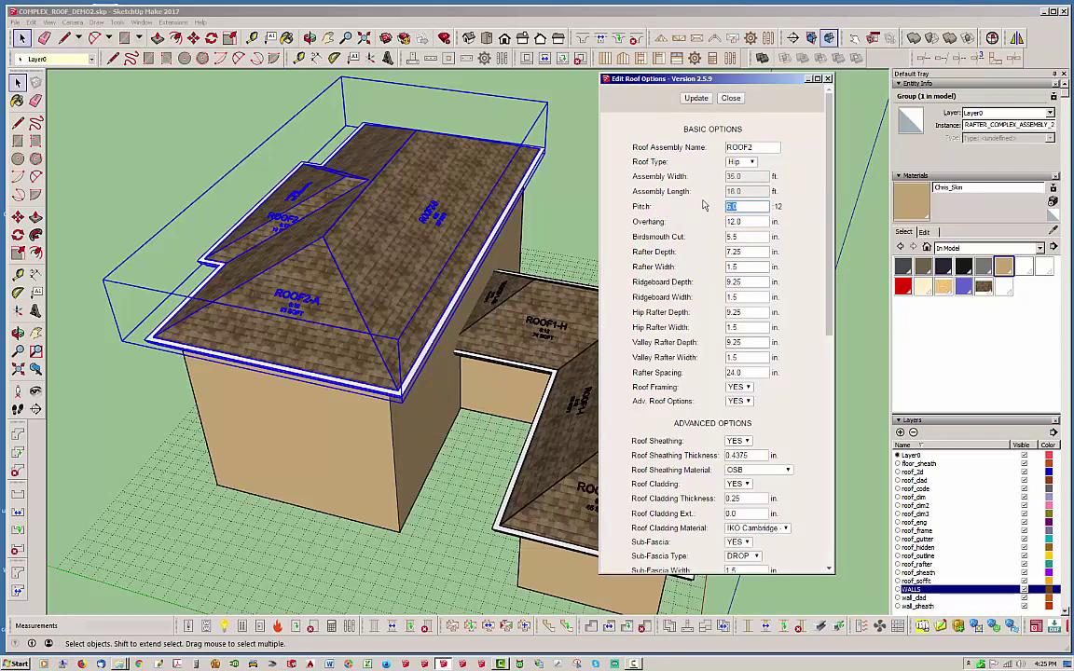
{"action": "type", "text": "8"}
{"action": "left_click", "coordinate": [696, 98]}
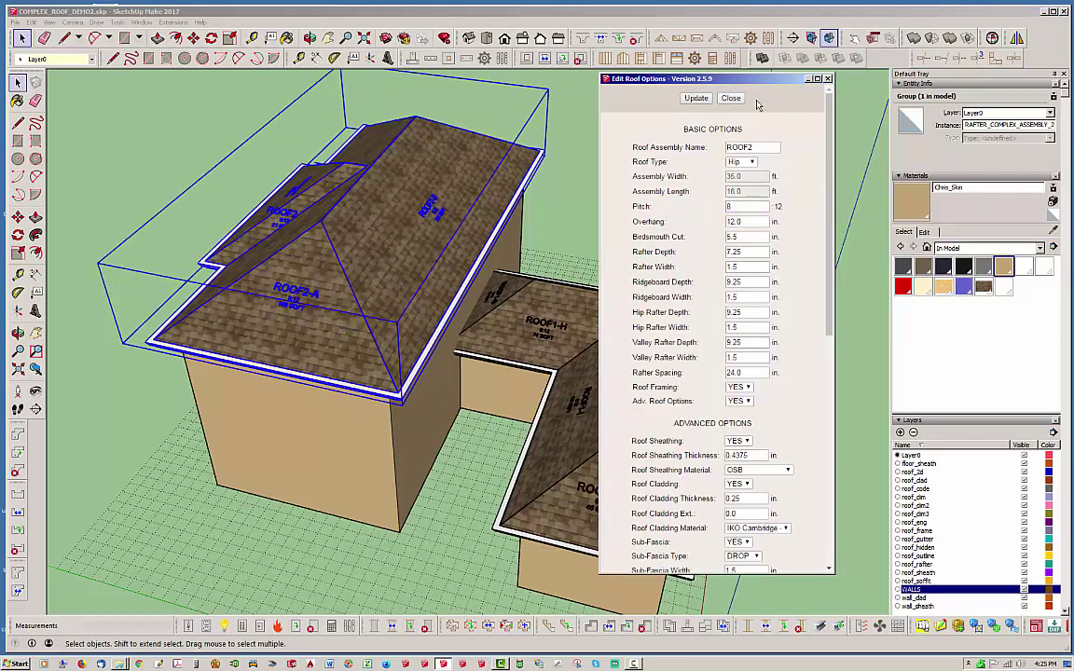
{"action": "left_click", "coordinate": [730, 98]}
{"action": "scroll", "coordinate": [653, 233], "scroll_direction": "down", "scroll_amount": 3}
{"action": "left_click", "coordinate": [560, 187]}
{"action": "middle_click_drag", "start_coordinate": [466, 280], "coordinate": [545, 362]}
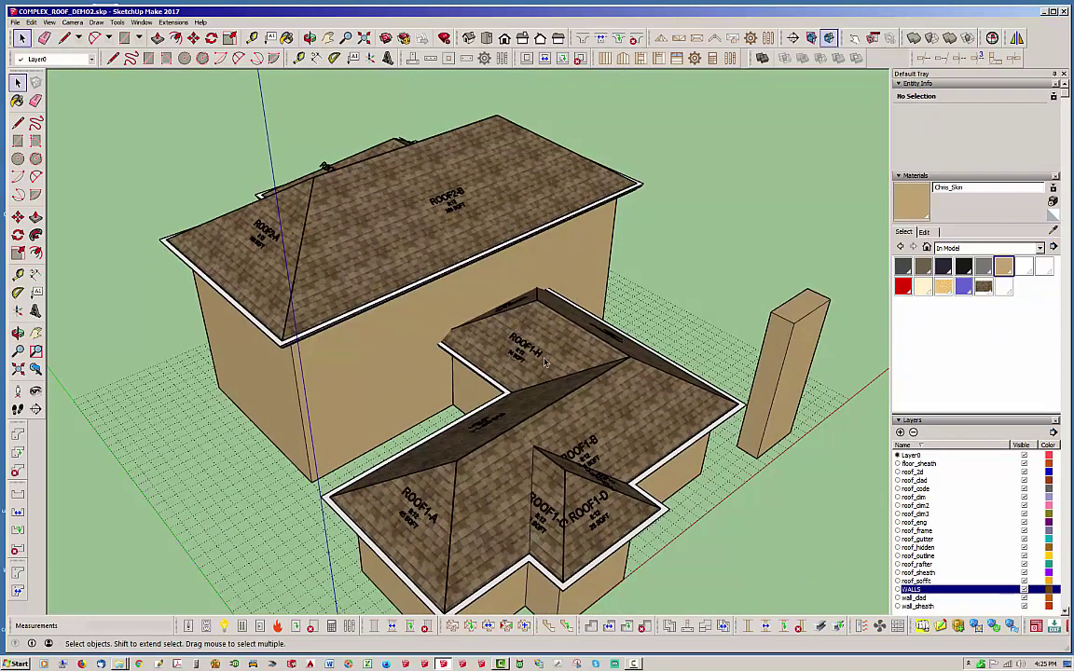
{"action": "scroll", "coordinate": [477, 292], "scroll_direction": "down", "scroll_amount": 3}
{"action": "scroll", "coordinate": [477, 292], "scroll_direction": "up", "scroll_amount": 3}
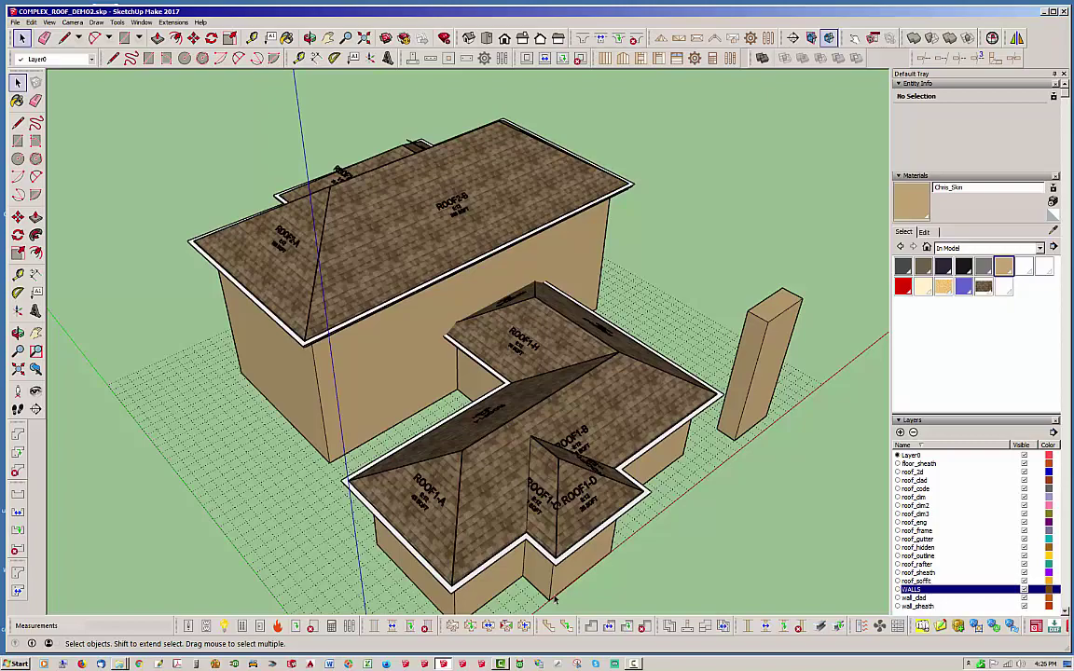
{"action": "middle_click_drag", "start_coordinate": [537, 508], "coordinate": [607, 520]}
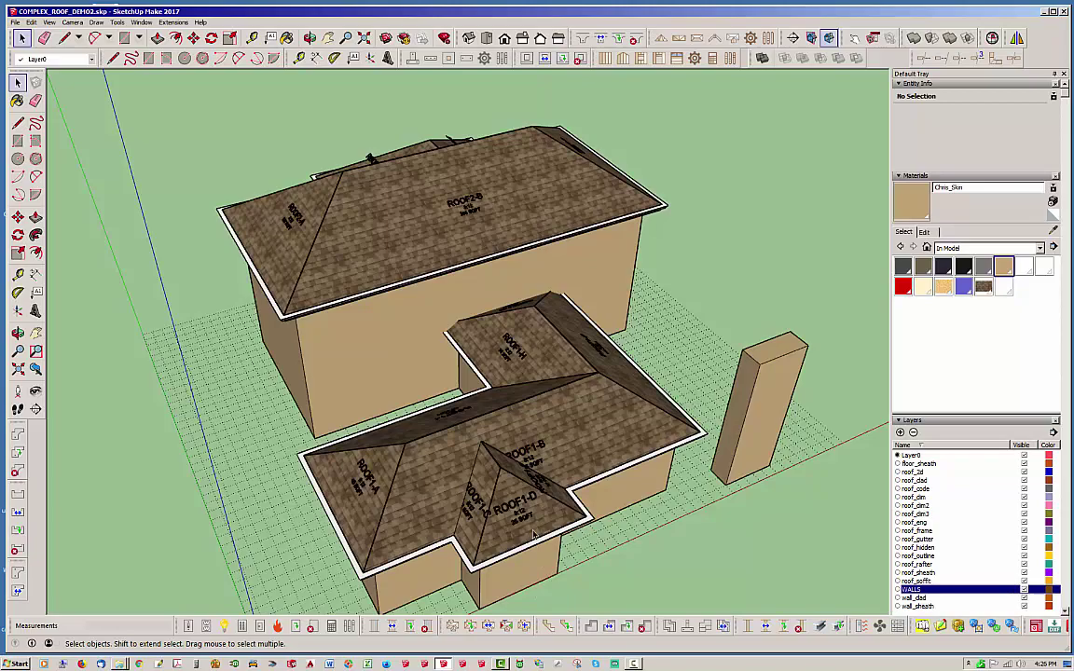
{"action": "middle_click_drag", "start_coordinate": [534, 534], "coordinate": [511, 564]}
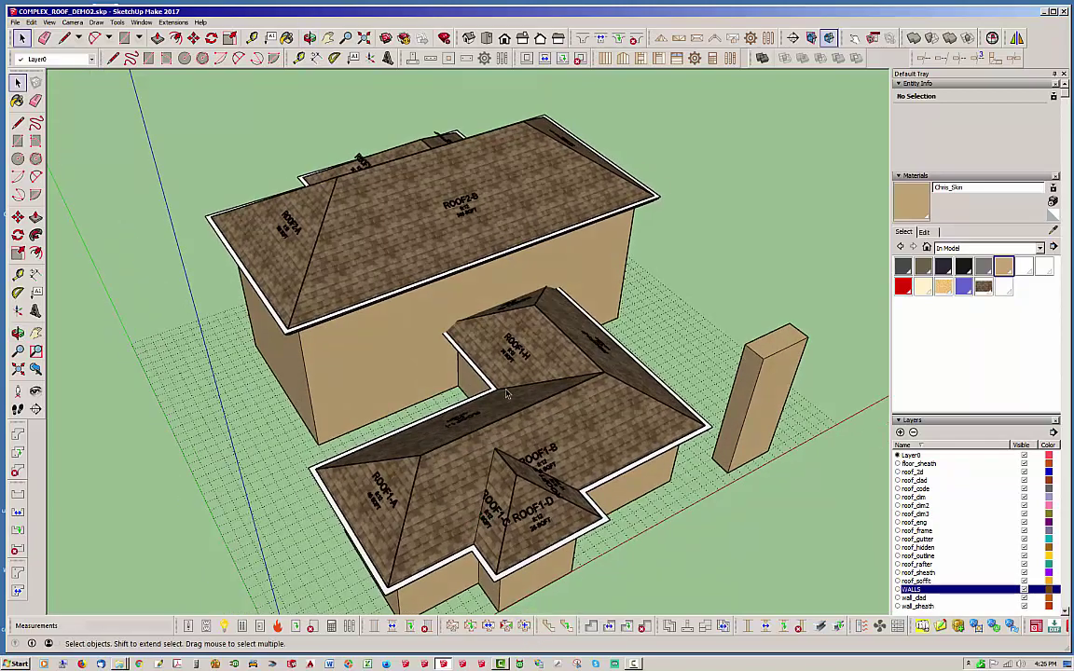
{"action": "middle_click_drag", "start_coordinate": [506, 395], "coordinate": [536, 312]}
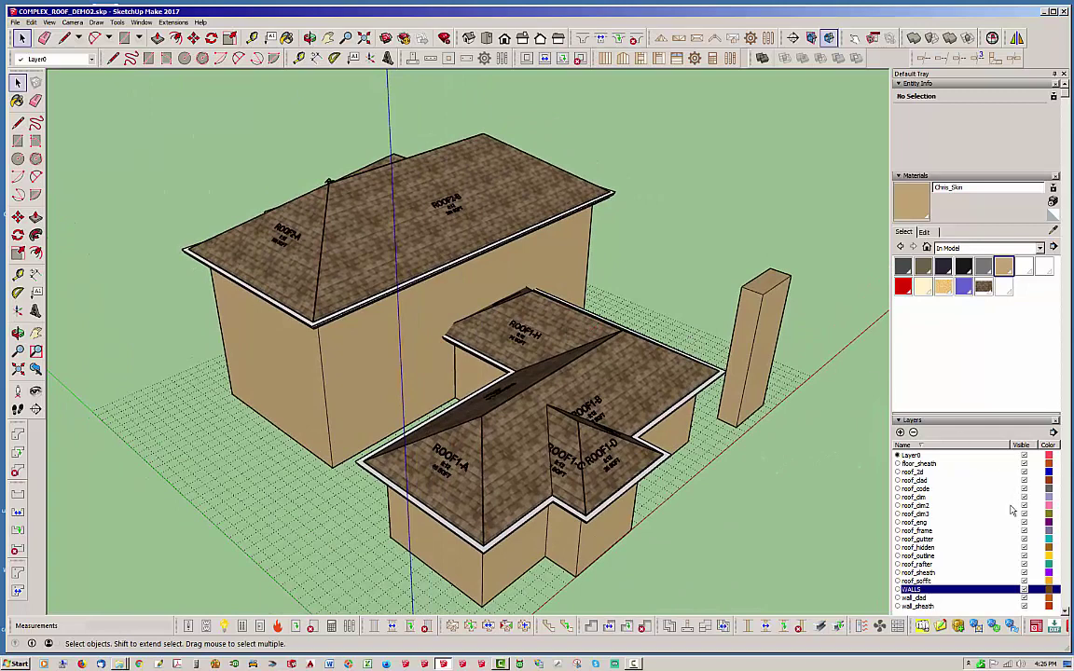
Hide the WALLS layer, activate Edit Roof Plane, and orbit to the ROOF1-H corner.
{"action": "left_click", "coordinate": [1025, 591]}
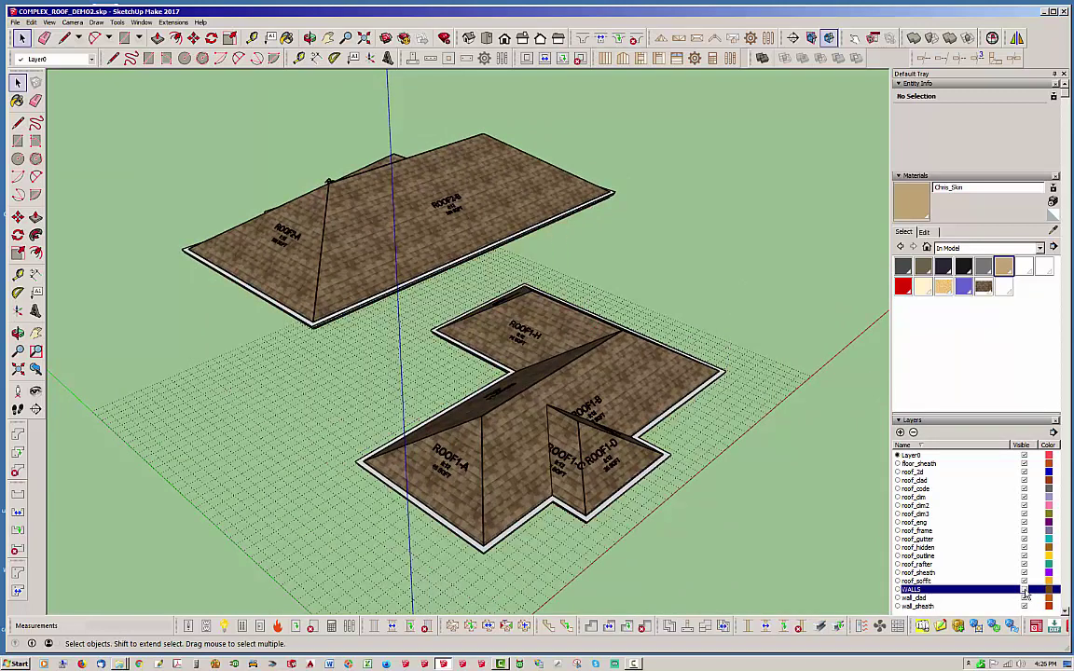
{"action": "middle_click_drag", "start_coordinate": [427, 301], "coordinate": [496, 384]}
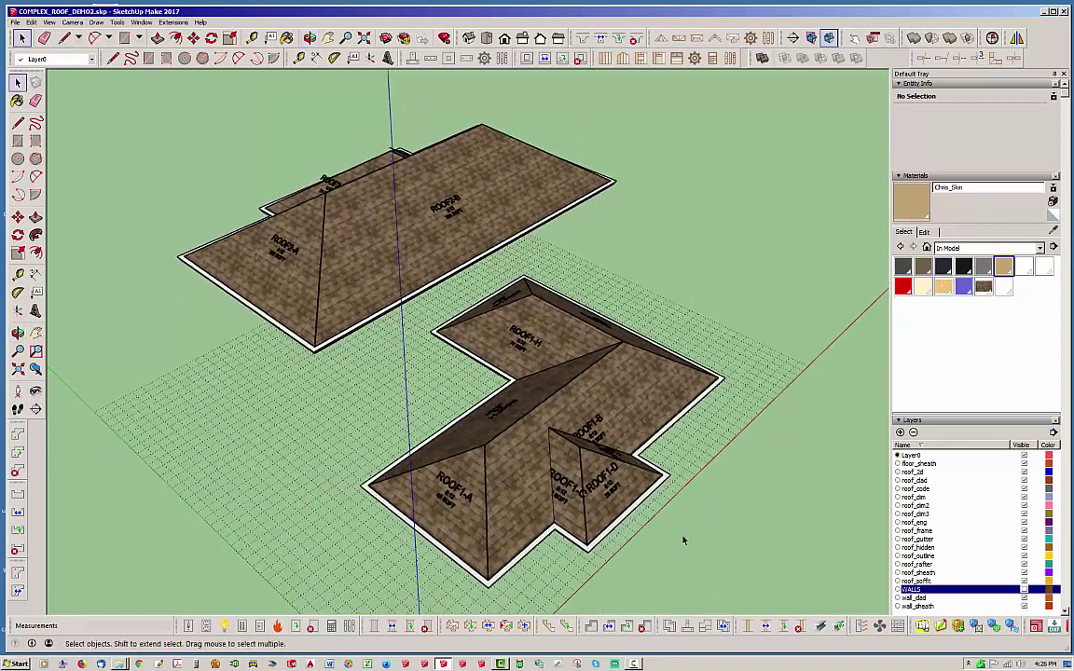
{"action": "left_click", "coordinate": [504, 626]}
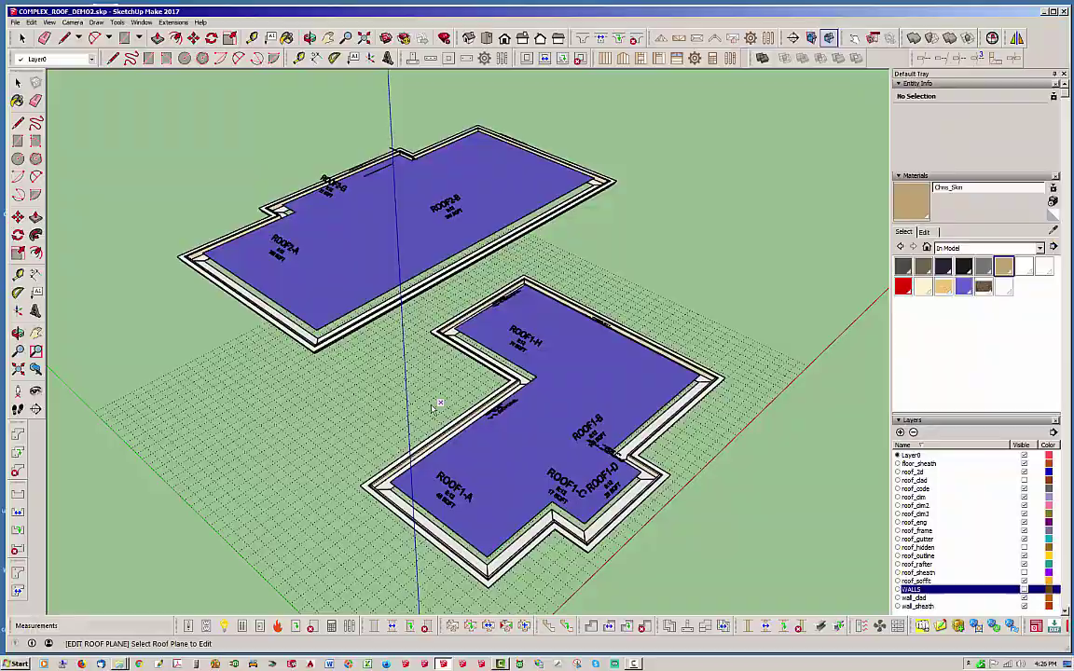
{"action": "middle_click_drag", "start_coordinate": [432, 407], "coordinate": [518, 410]}
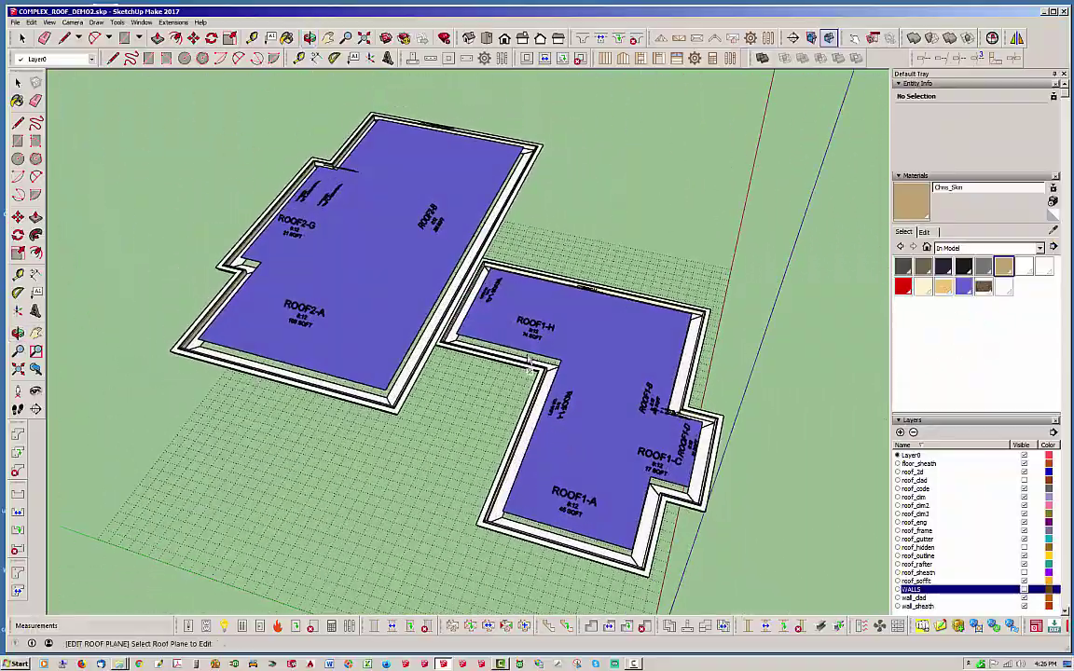
{"action": "scroll", "coordinate": [401, 425], "scroll_direction": "up", "scroll_amount": 5}
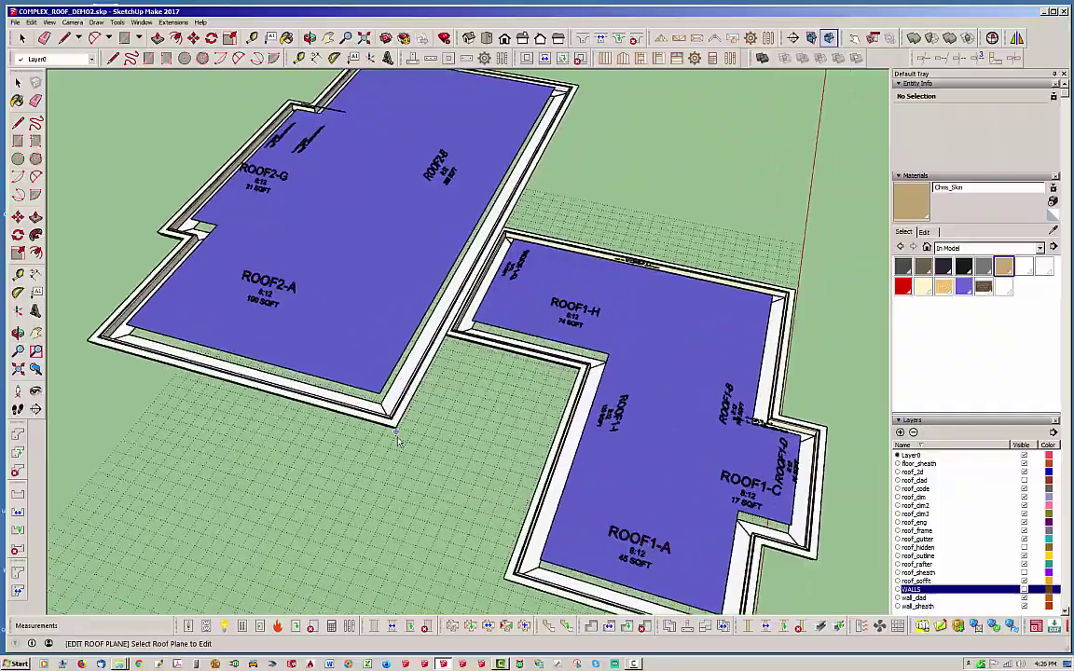
{"action": "middle_click_drag", "start_coordinate": [380, 403], "coordinate": [569, 354]}
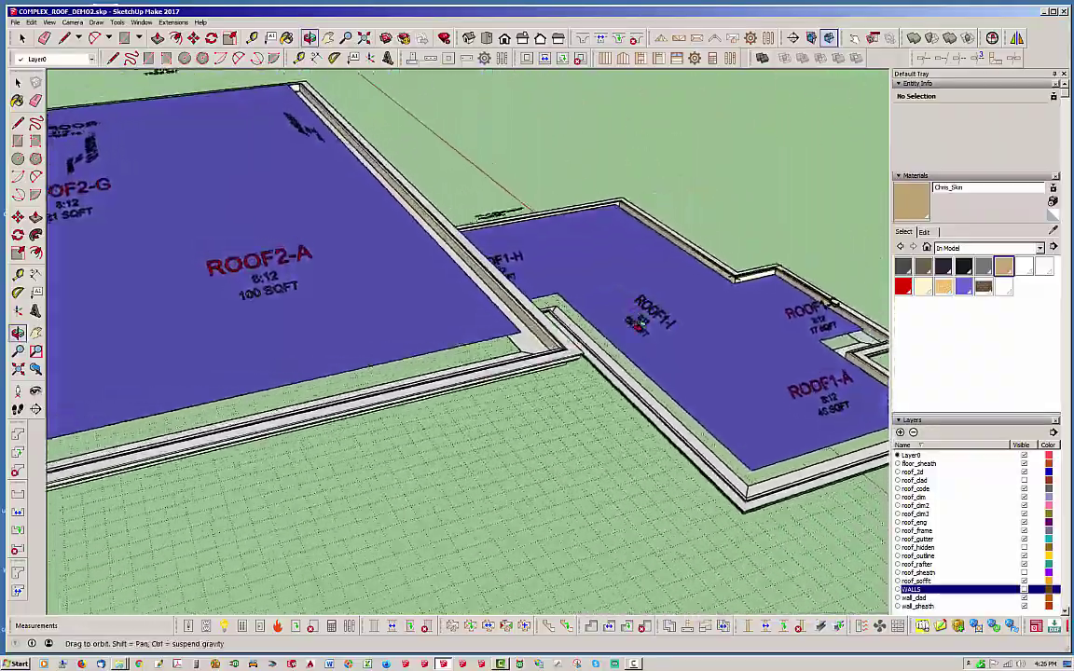
{"action": "left_click_drag", "start_coordinate": [637, 321], "coordinate": [322, 375]}
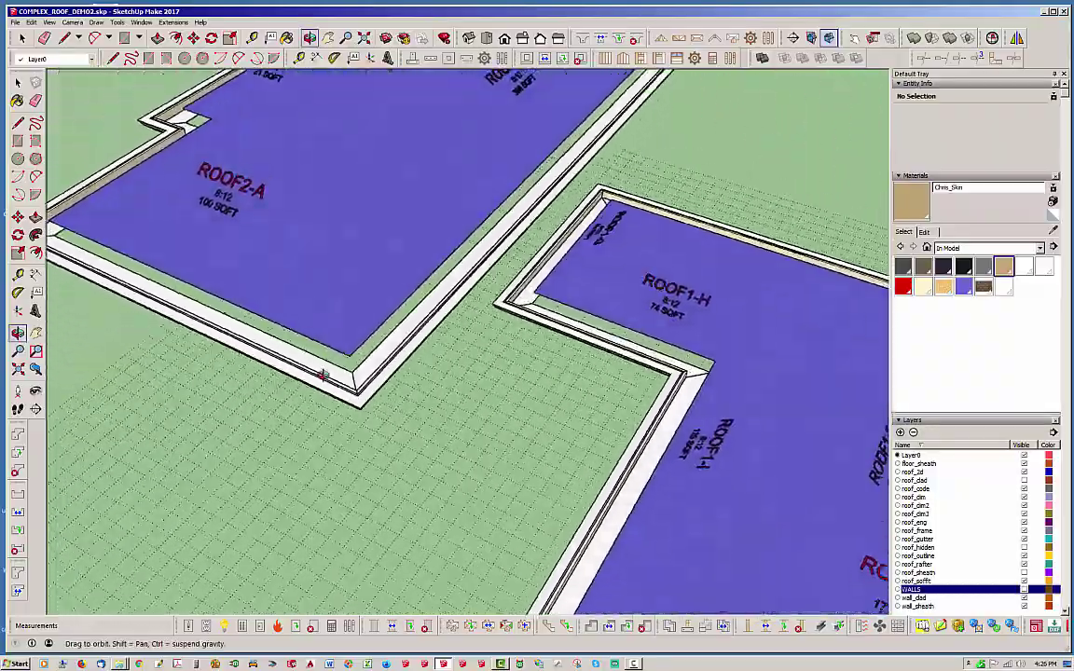
{"action": "middle_click_drag", "start_coordinate": [321, 375], "coordinate": [657, 412]}
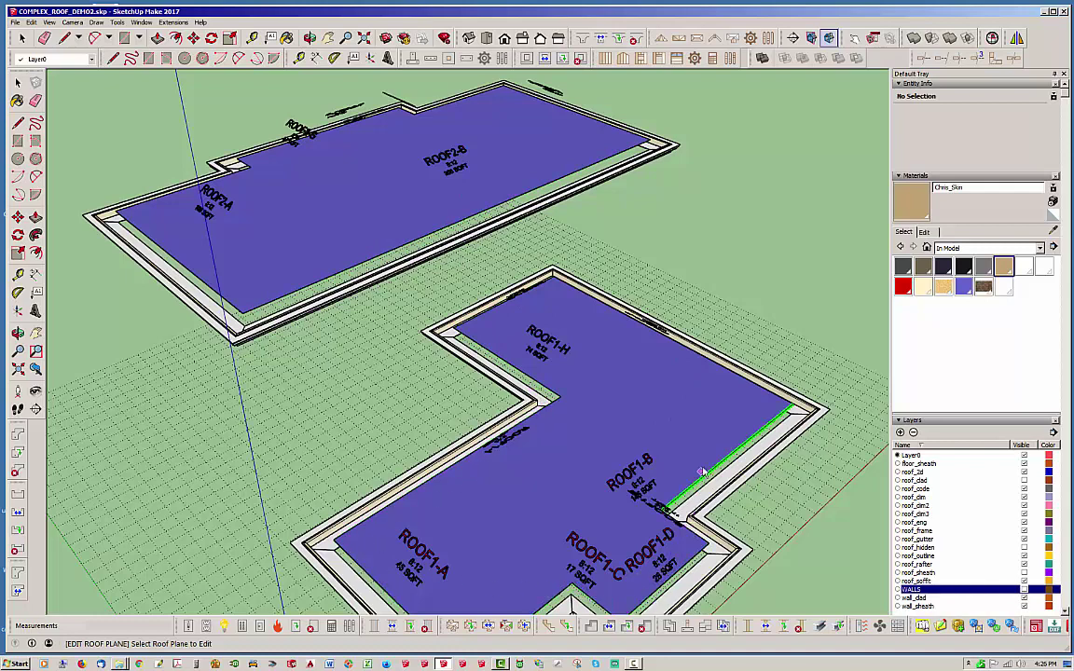
{"action": "scroll", "coordinate": [559, 275], "scroll_direction": "up", "scroll_amount": 5}
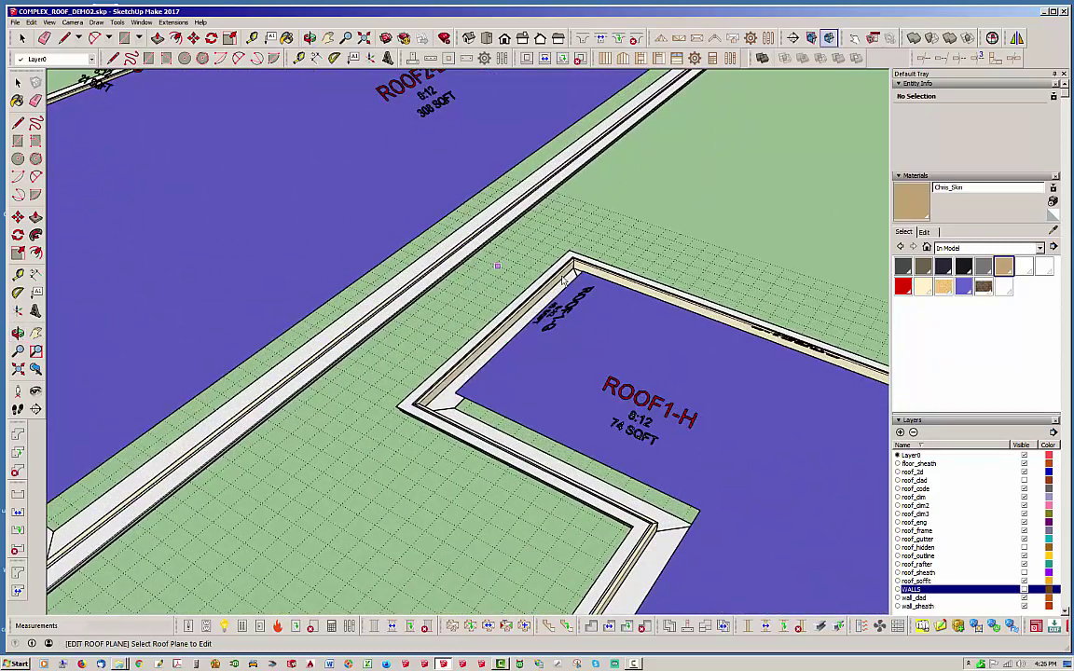
Change the ROOF1-H roof plane type to Terminal and rebuild the roof.
{"action": "left_click", "coordinate": [496, 370]}
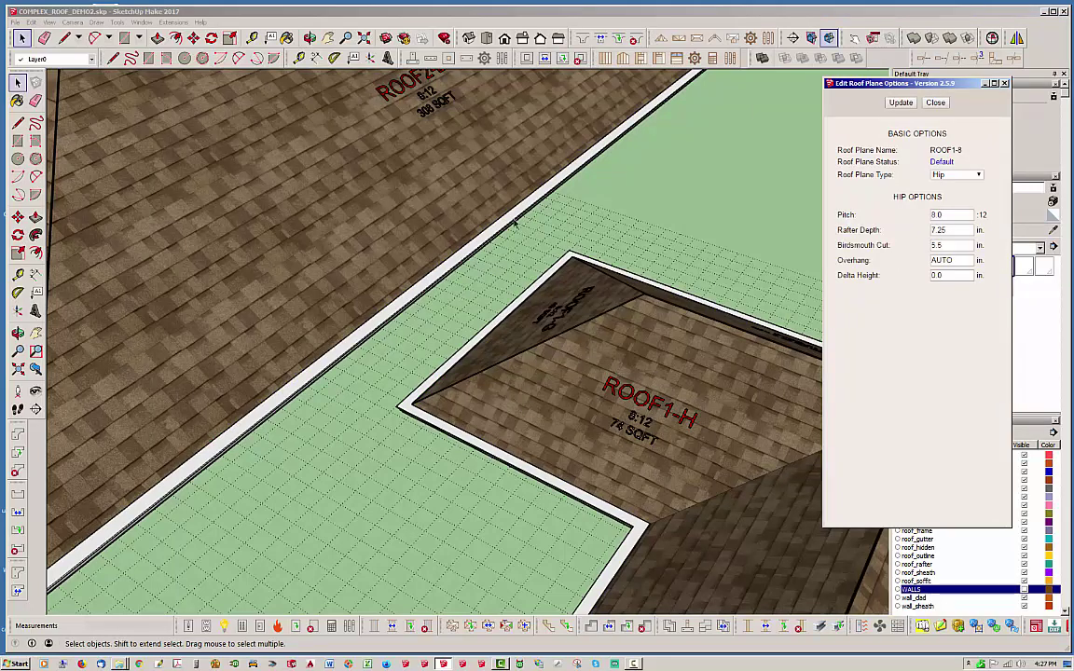
{"action": "left_click", "coordinate": [959, 176]}
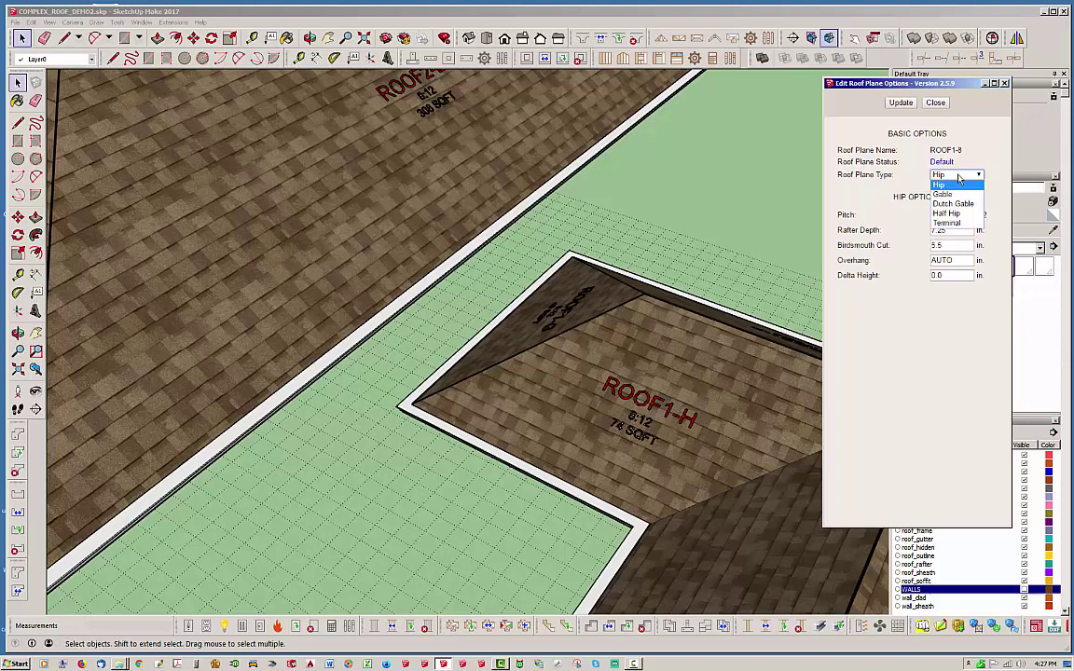
{"action": "left_click", "coordinate": [967, 225]}
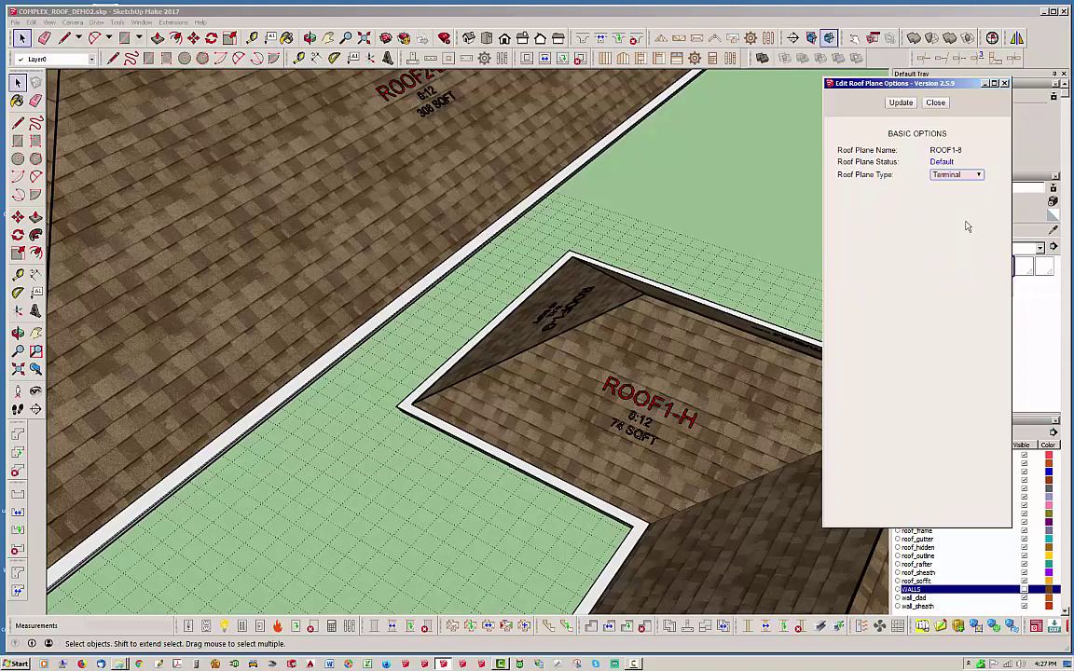
{"action": "left_click", "coordinate": [900, 104]}
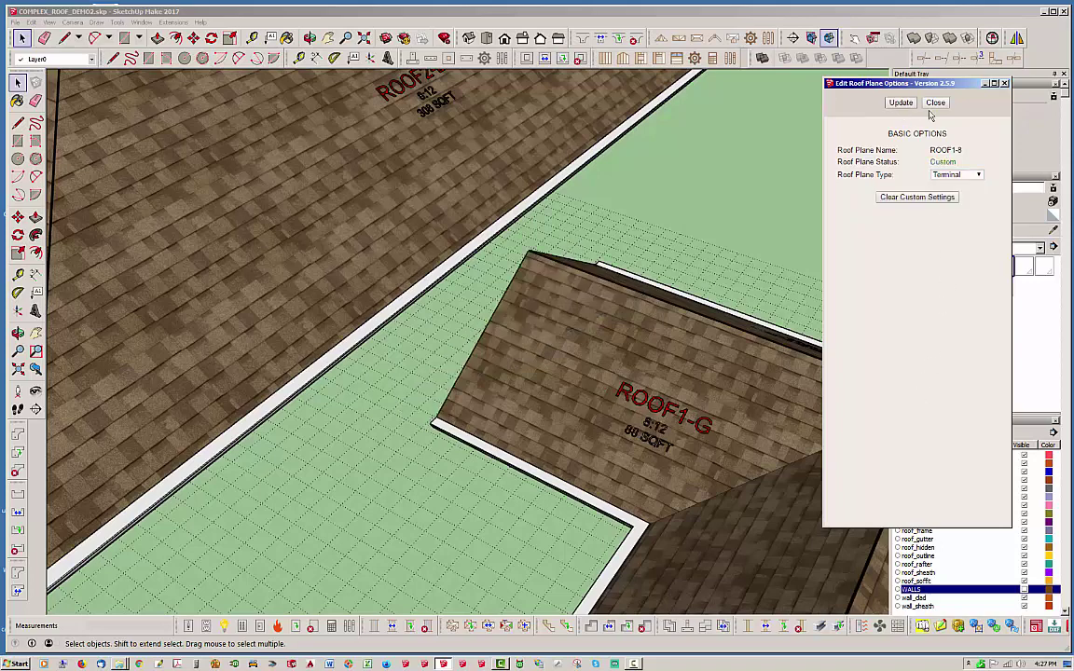
Close the roof plane options and zoom out to view the whole rebuilt roof.
{"action": "left_click", "coordinate": [936, 104]}
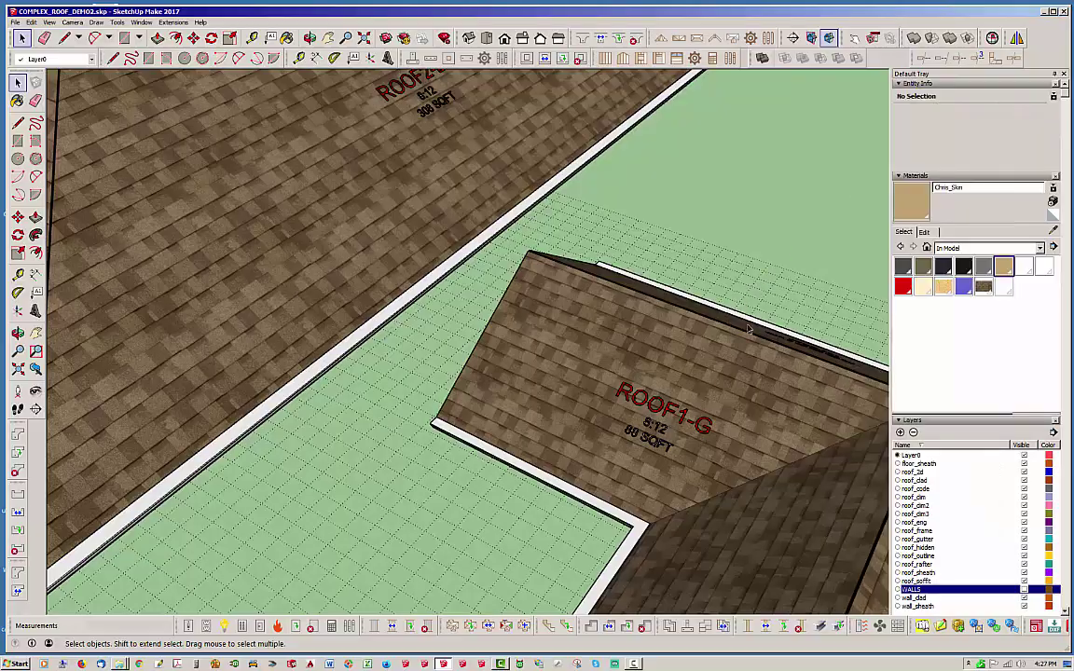
{"action": "middle_click_drag", "start_coordinate": [748, 328], "coordinate": [233, 280]}
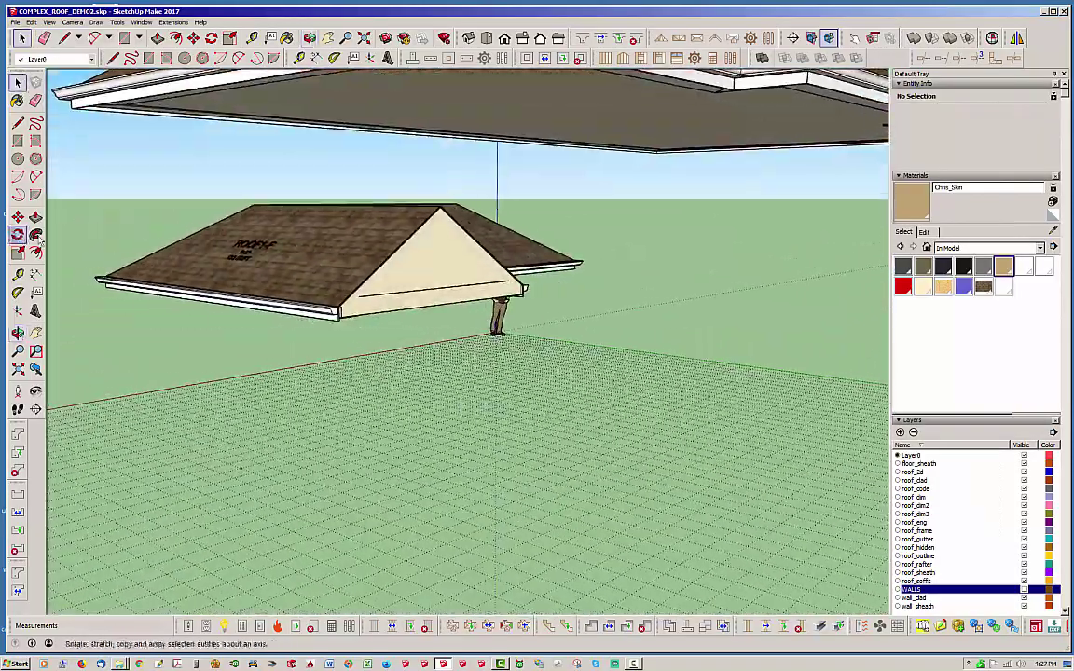
{"action": "scroll", "coordinate": [503, 312], "scroll_direction": "up", "scroll_amount": 2}
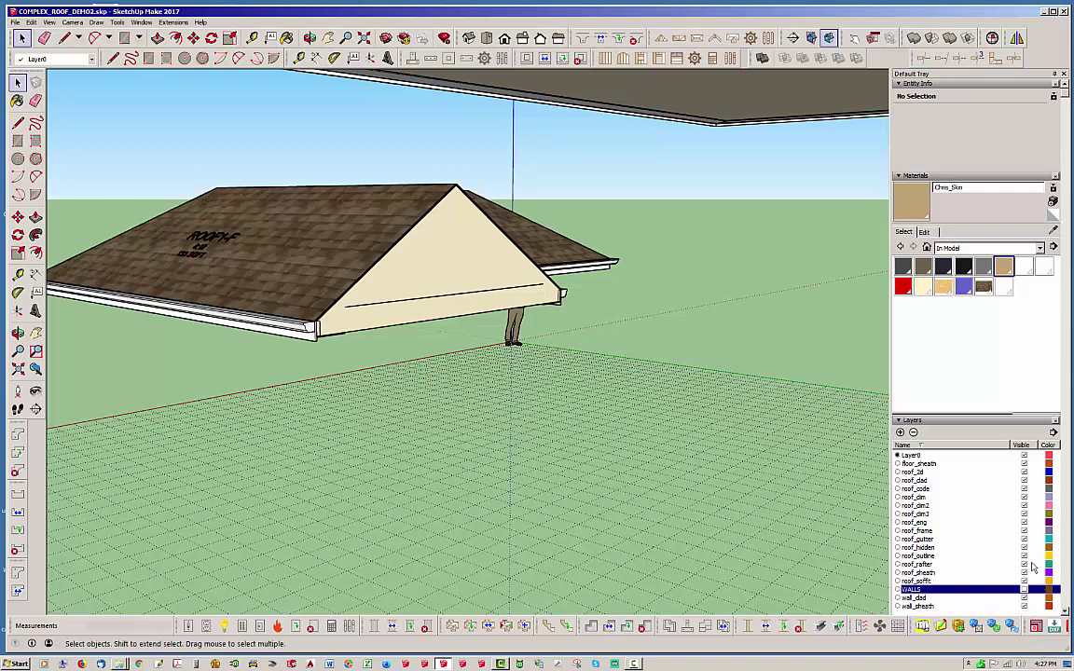
Toggle the roof_hidden and roof_outline layers and orbit to view the roof undersides.
{"action": "left_click", "coordinate": [1025, 549]}
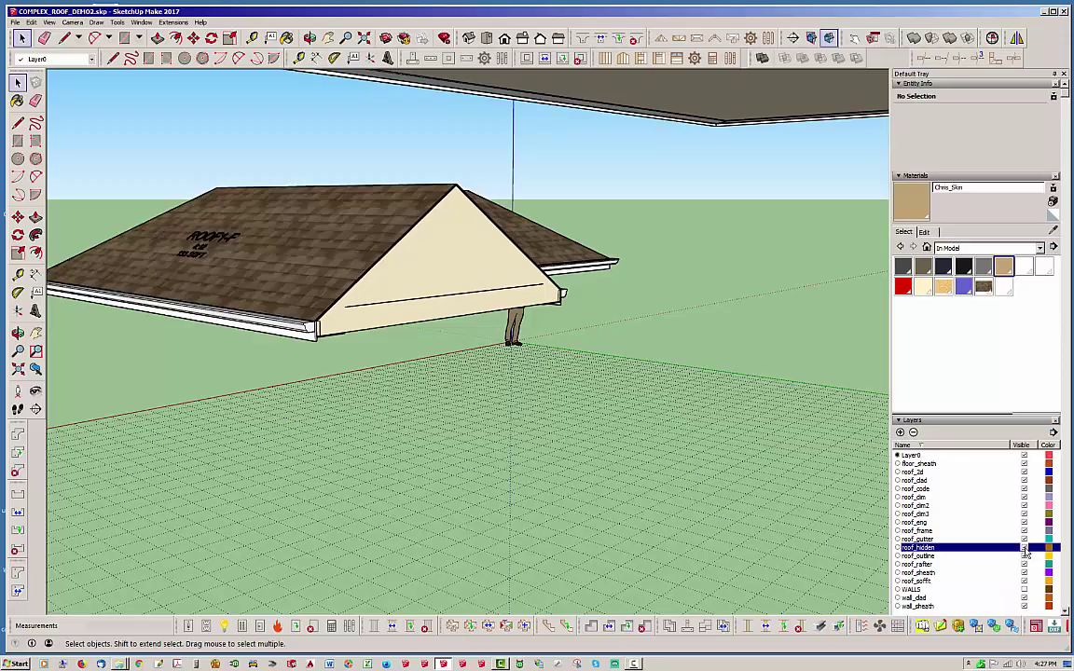
{"action": "left_click", "coordinate": [1025, 556]}
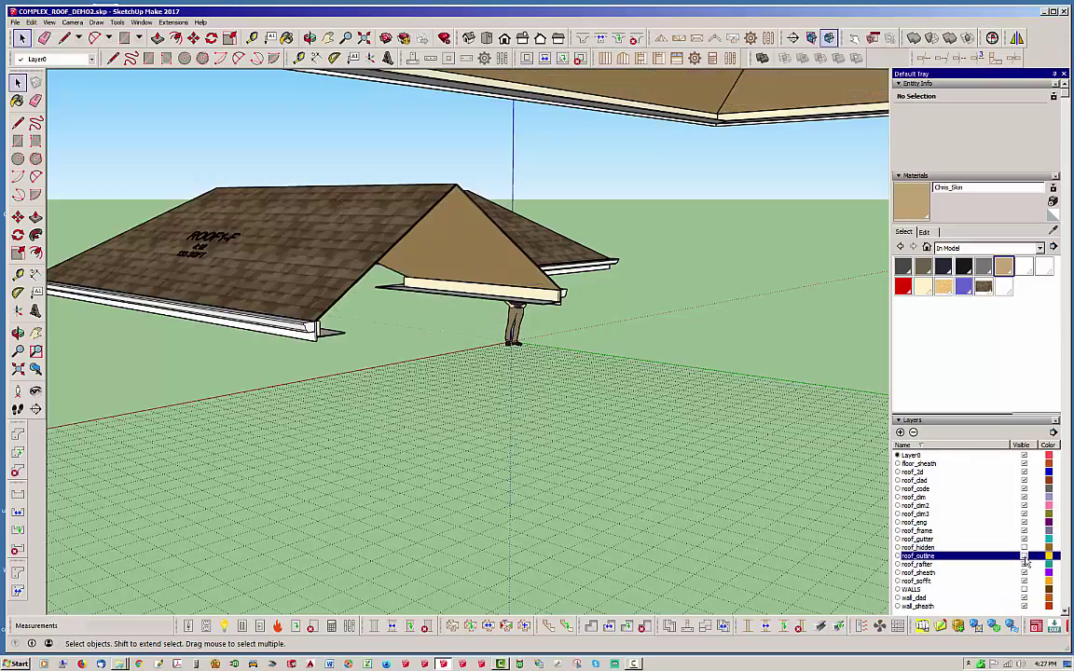
{"action": "mouse_move", "coordinate": [647, 367]}
{"action": "middle_mouse_down"}
{"action": "mouse_move", "coordinate": [469, 265]}
{"action": "mouse_move", "coordinate": [386, 384]}
{"action": "mouse_move", "coordinate": [394, 367]}
{"action": "mouse_move", "coordinate": [467, 380]}
{"action": "middle_mouse_up"}
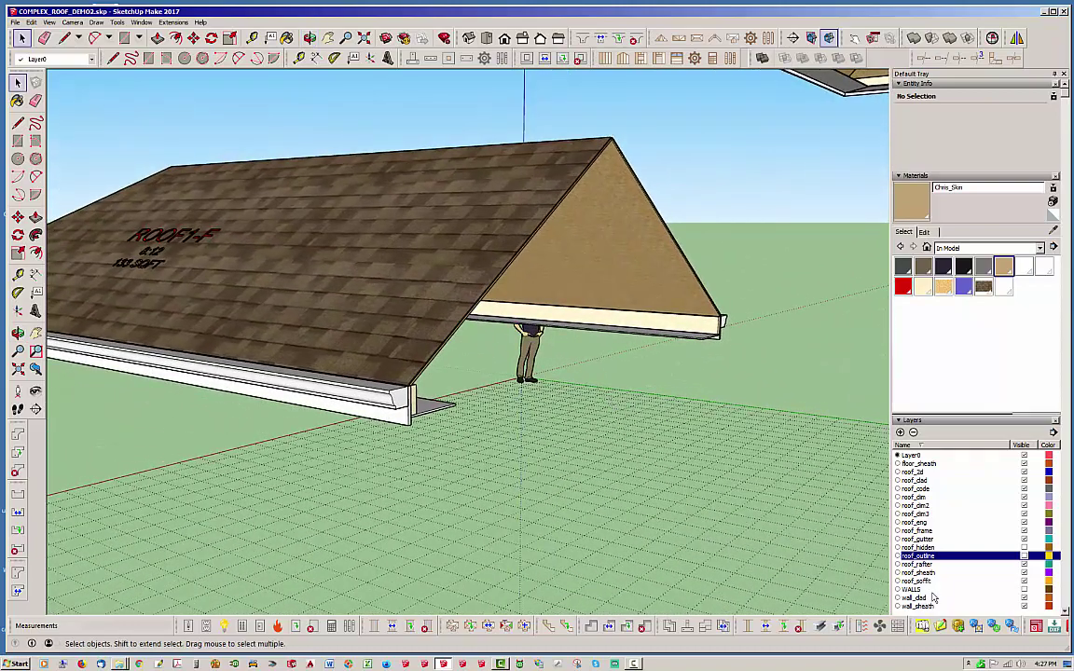
{"action": "left_click", "coordinate": [1025, 556]}
{"action": "middle_click_drag", "start_coordinate": [671, 354], "coordinate": [470, 297]}
{"action": "scroll", "coordinate": [476, 287], "scroll_direction": "down", "scroll_amount": 3}
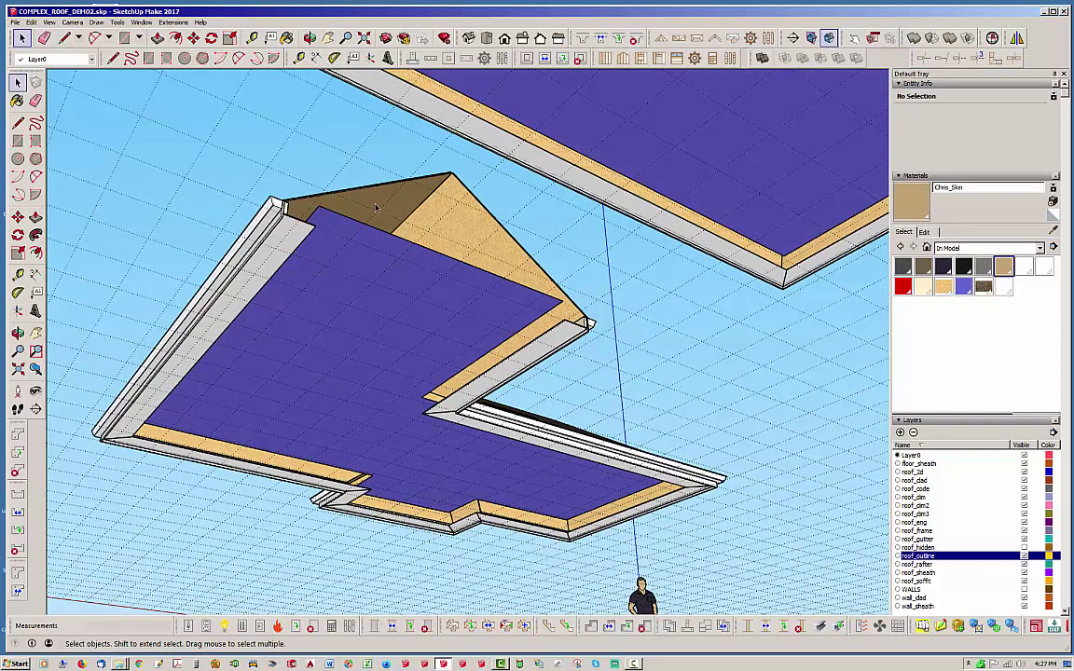
{"action": "middle_click_drag", "start_coordinate": [326, 225], "coordinate": [326, 224]}
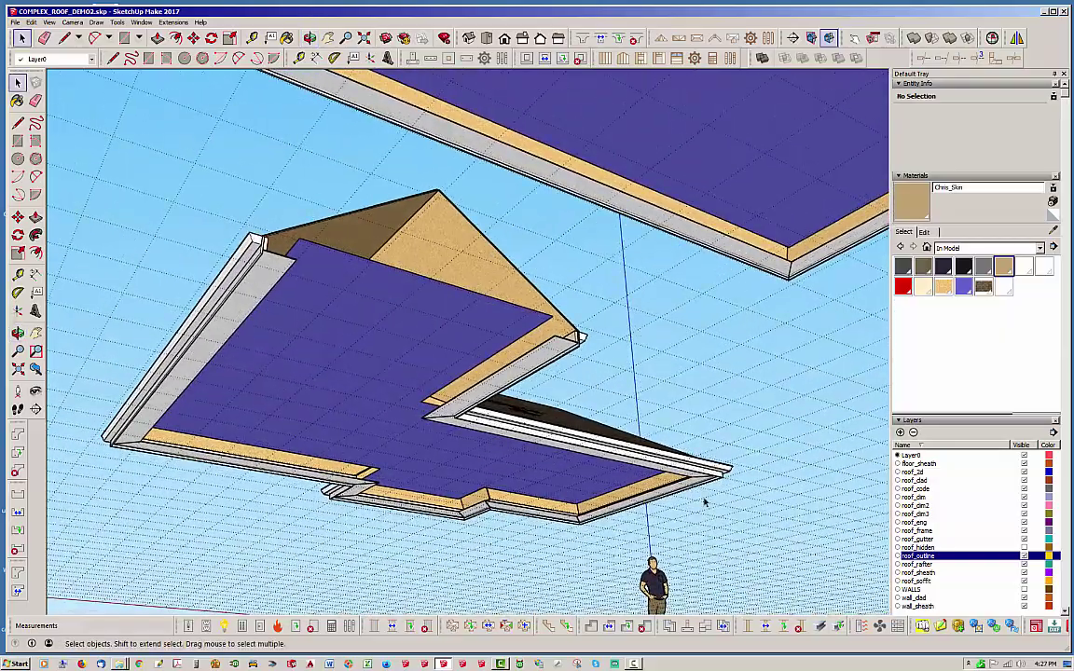
{"action": "middle_click_drag", "start_coordinate": [674, 464], "coordinate": [518, 364]}
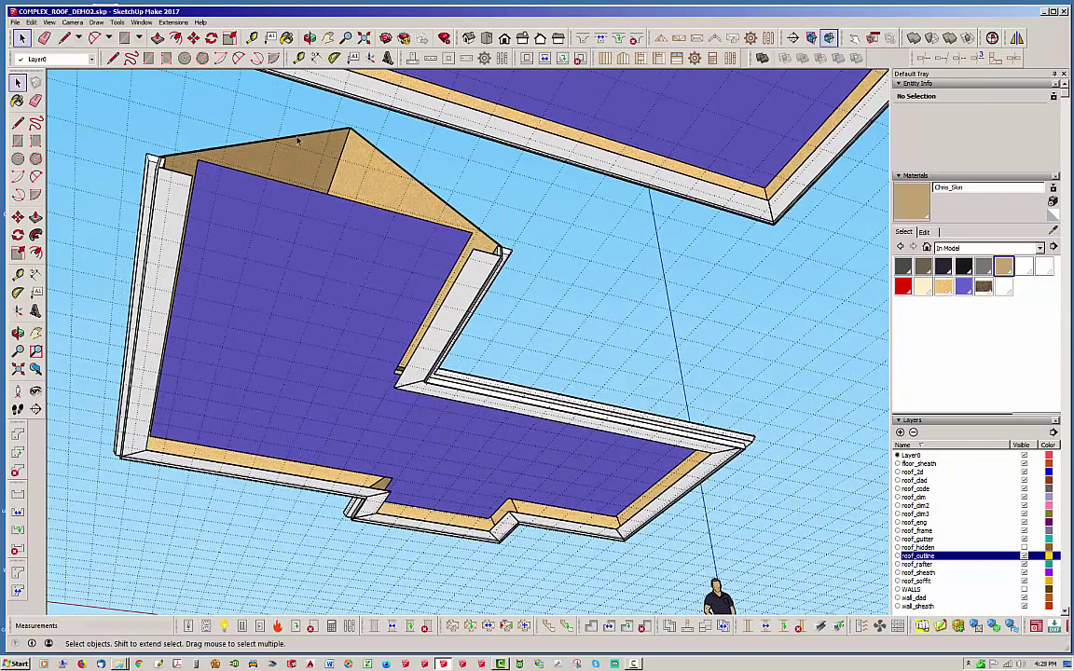
{"action": "middle_click_drag", "start_coordinate": [737, 529], "coordinate": [876, 583]}
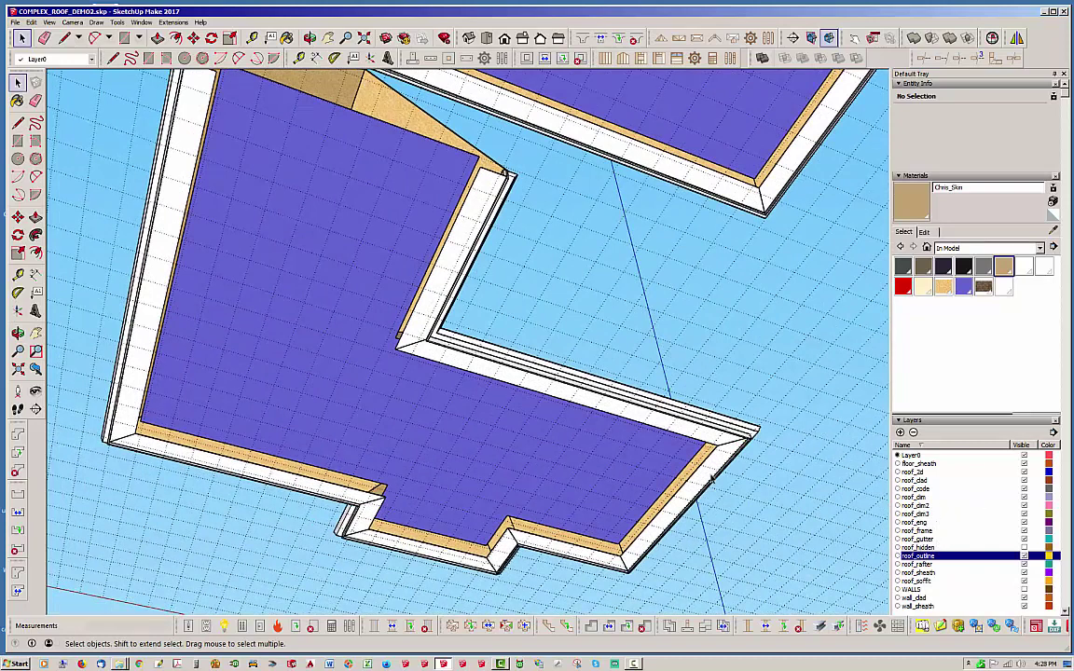
Change the lower roof's end plane from Hip to Gable and update the roof.
{"action": "left_click", "coordinate": [454, 625]}
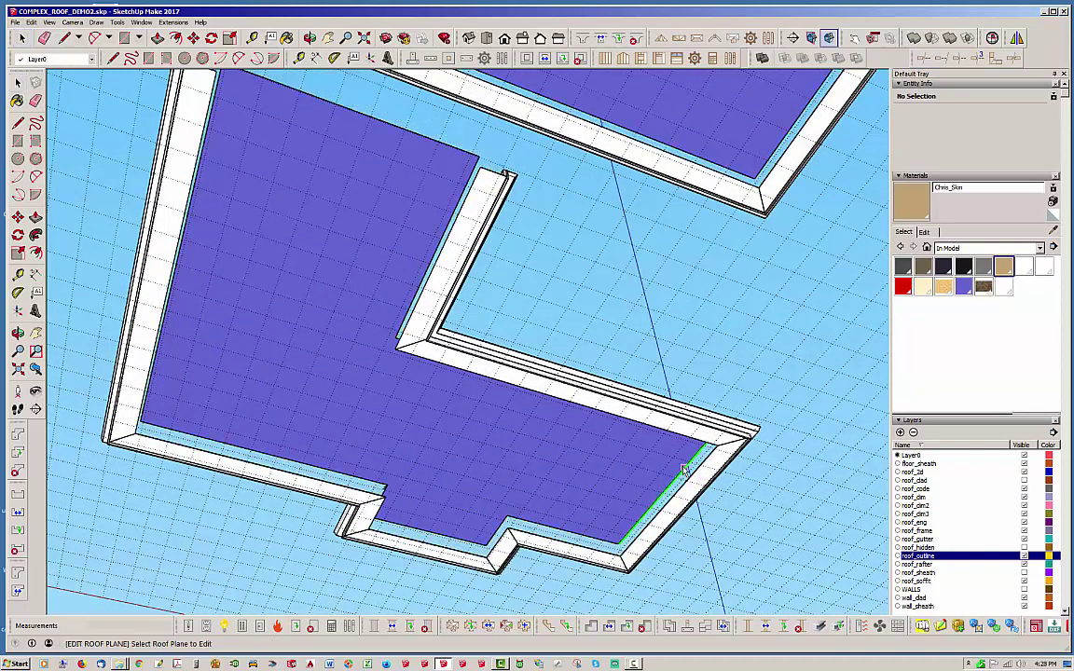
{"action": "left_click", "coordinate": [685, 471]}
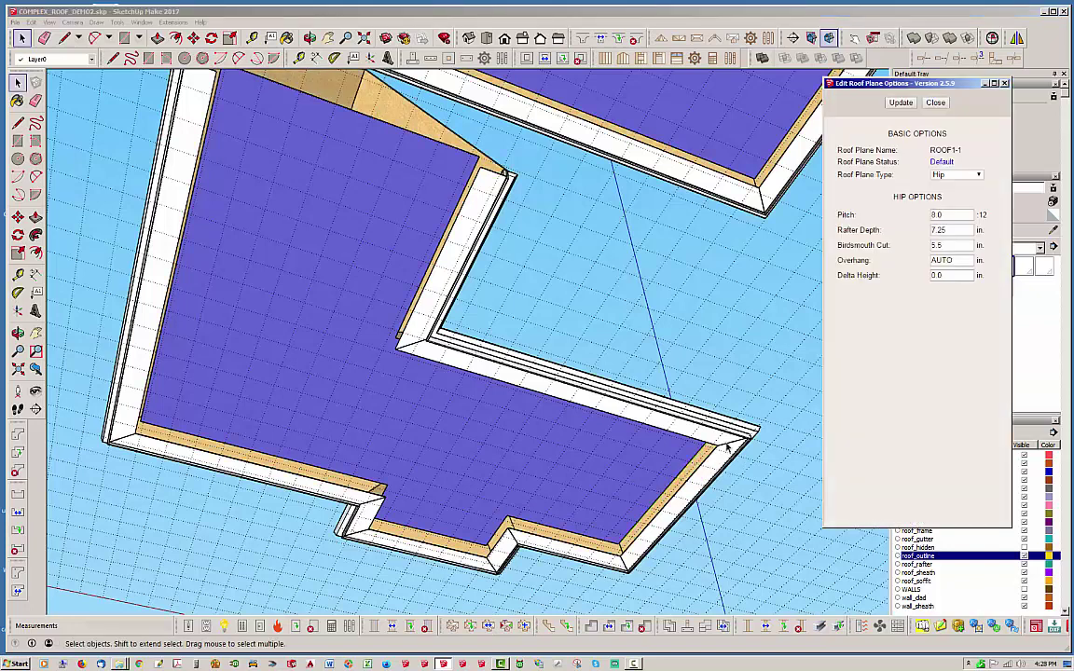
{"action": "left_click", "coordinate": [970, 175]}
{"action": "left_click", "coordinate": [949, 184]}
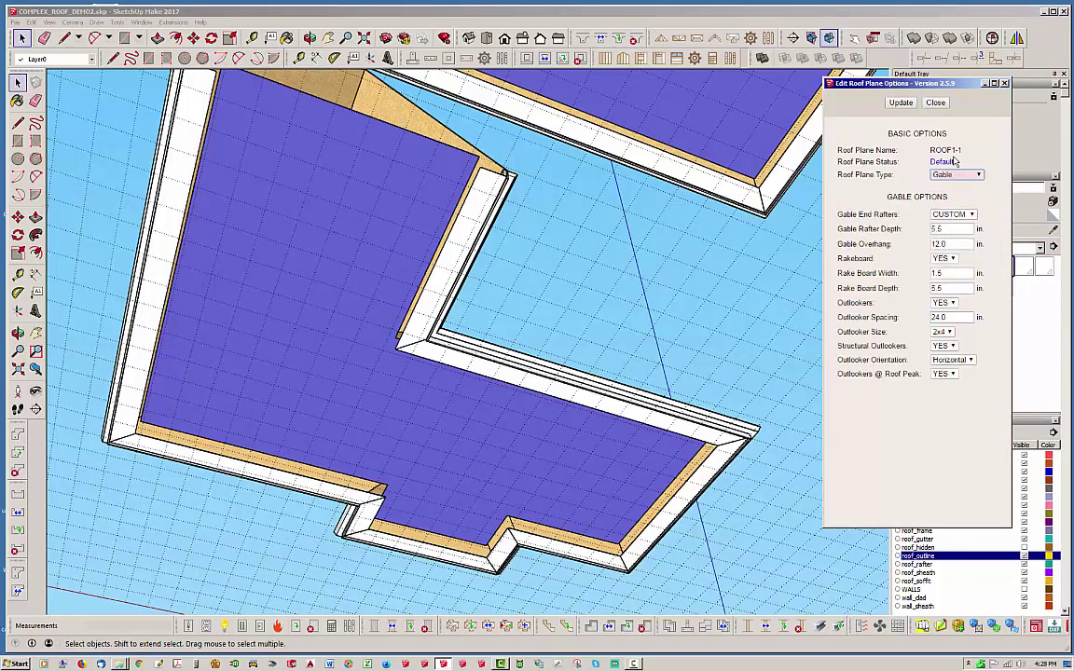
{"action": "left_click", "coordinate": [900, 103]}
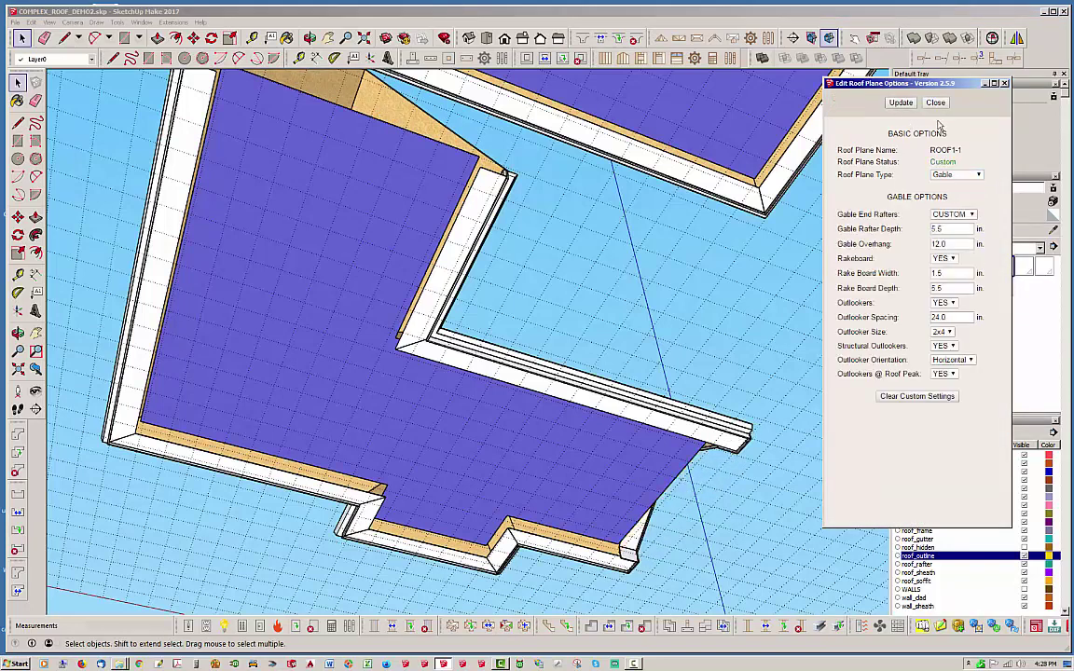
{"action": "left_click", "coordinate": [936, 103]}
Orbit above and beneath the new gable end to inspect both gables.
{"action": "middle_click_drag", "start_coordinate": [741, 473], "coordinate": [446, 594]}
{"action": "scroll", "coordinate": [445, 595], "scroll_direction": "up", "scroll_amount": 4}
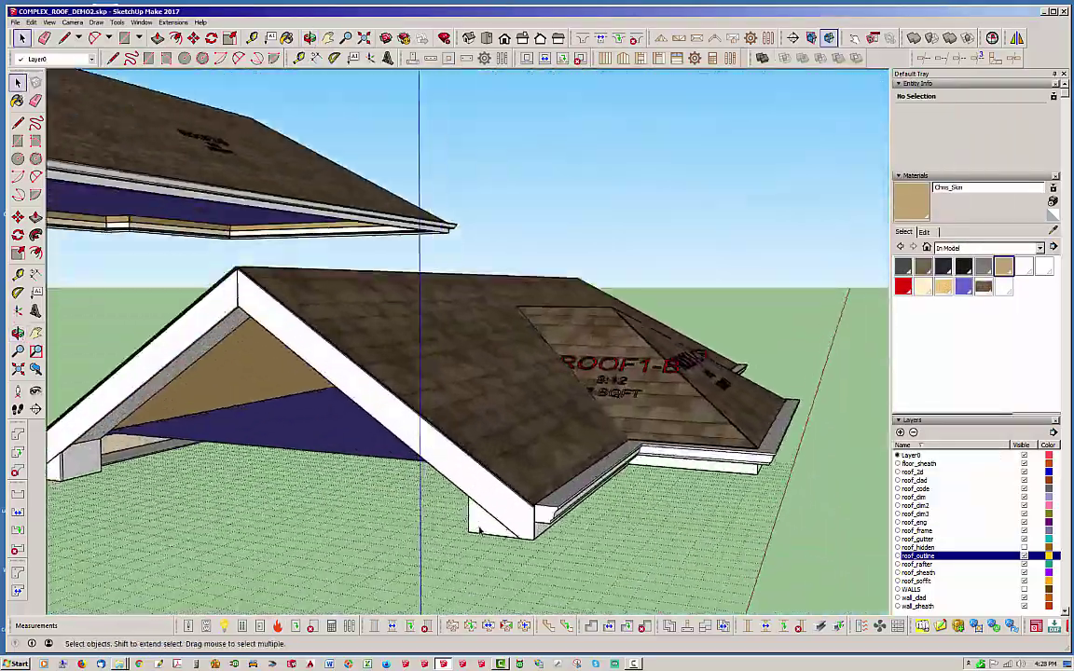
{"action": "middle_click_drag", "start_coordinate": [392, 559], "coordinate": [848, 227]}
{"action": "scroll", "coordinate": [549, 435], "scroll_direction": "up", "scroll_amount": 2}
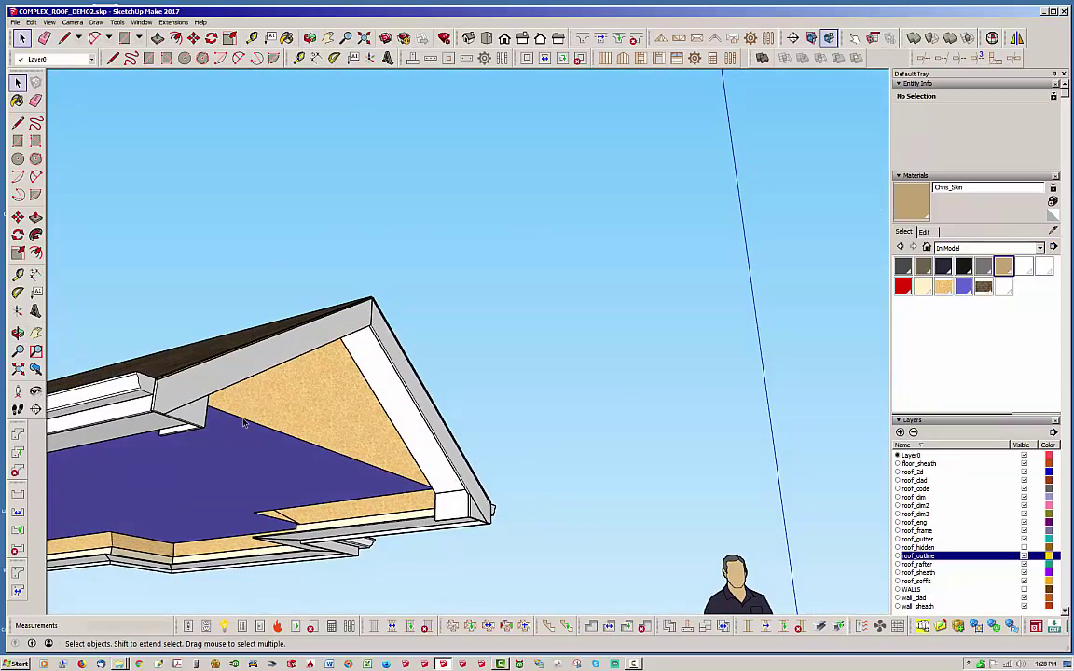
{"action": "middle_click_drag", "start_coordinate": [245, 425], "coordinate": [542, 372]}
{"action": "scroll", "coordinate": [652, 378], "scroll_direction": "down", "scroll_amount": 2}
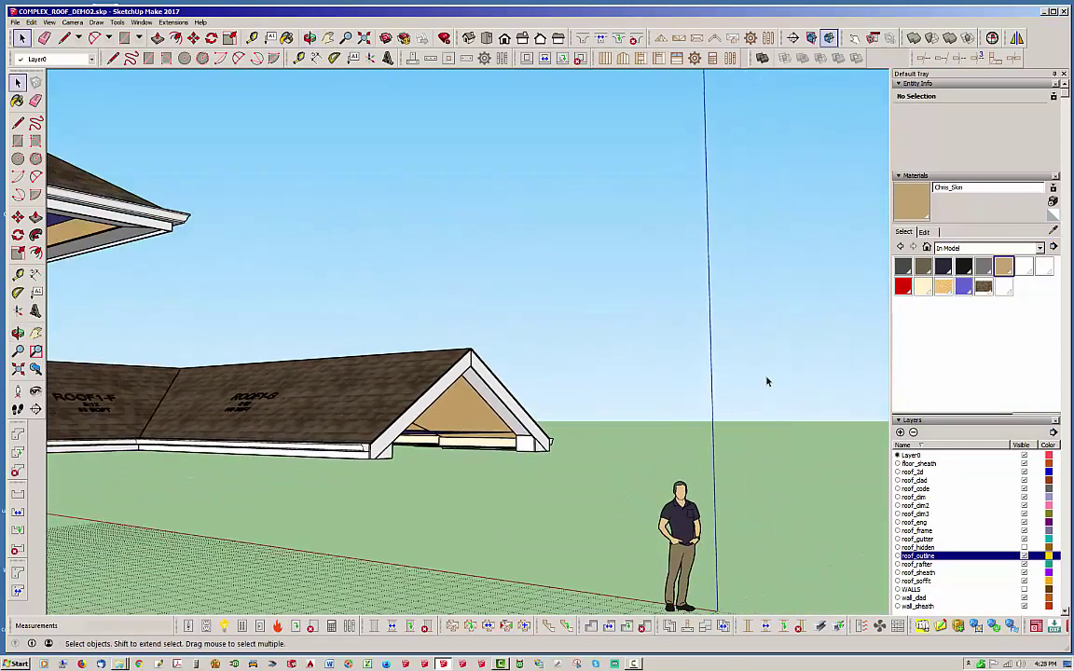
{"action": "middle_click_drag", "start_coordinate": [767, 381], "coordinate": [372, 357]}
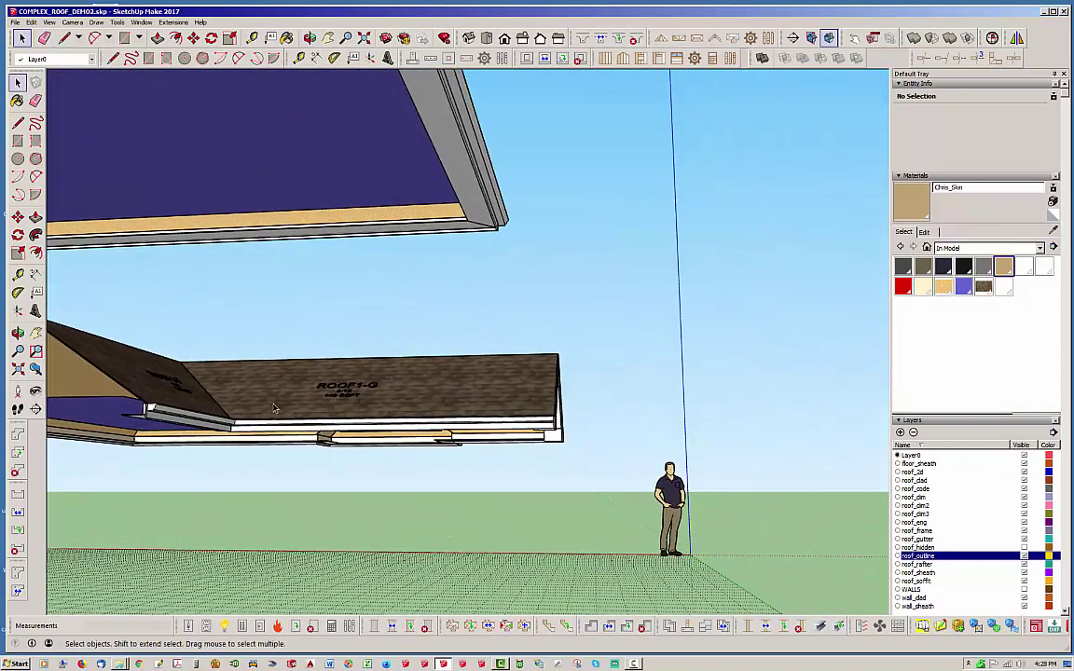
{"action": "middle_click_drag", "start_coordinate": [275, 408], "coordinate": [158, 471]}
{"action": "middle_click_drag", "start_coordinate": [274, 368], "coordinate": [620, 345]}
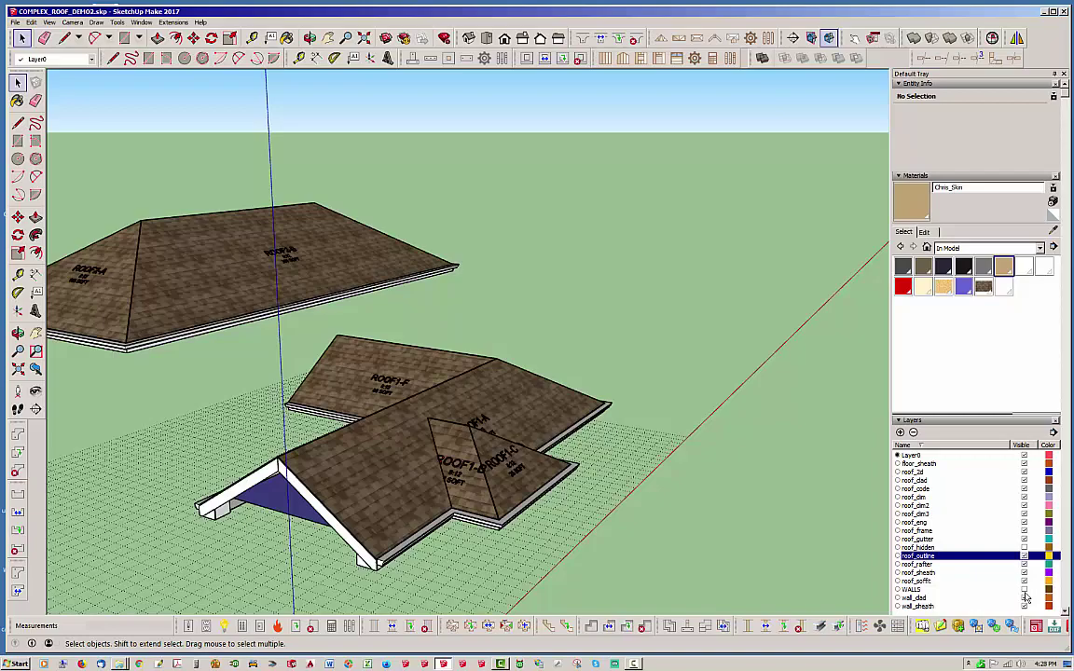
Show the WALLS layer again and orbit around the house from several angles.
{"action": "left_click", "coordinate": [1024, 590]}
{"action": "middle_click_drag", "start_coordinate": [401, 442], "coordinate": [262, 464]}
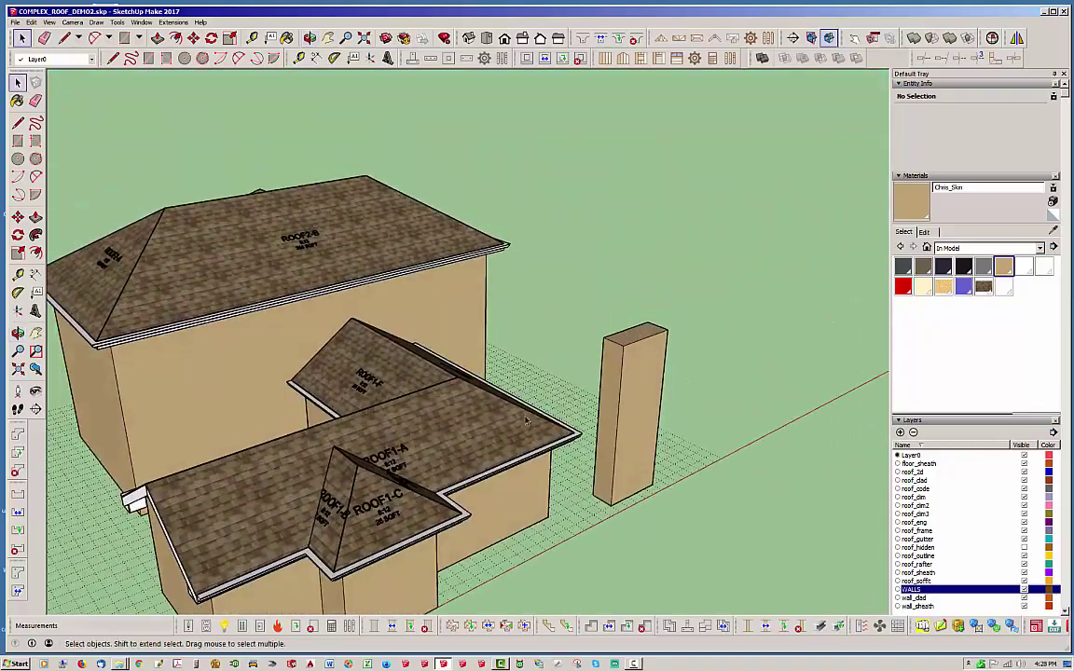
{"action": "middle_click_drag", "start_coordinate": [526, 421], "coordinate": [392, 407]}
{"action": "middle_click_drag", "start_coordinate": [481, 400], "coordinate": [373, 406]}
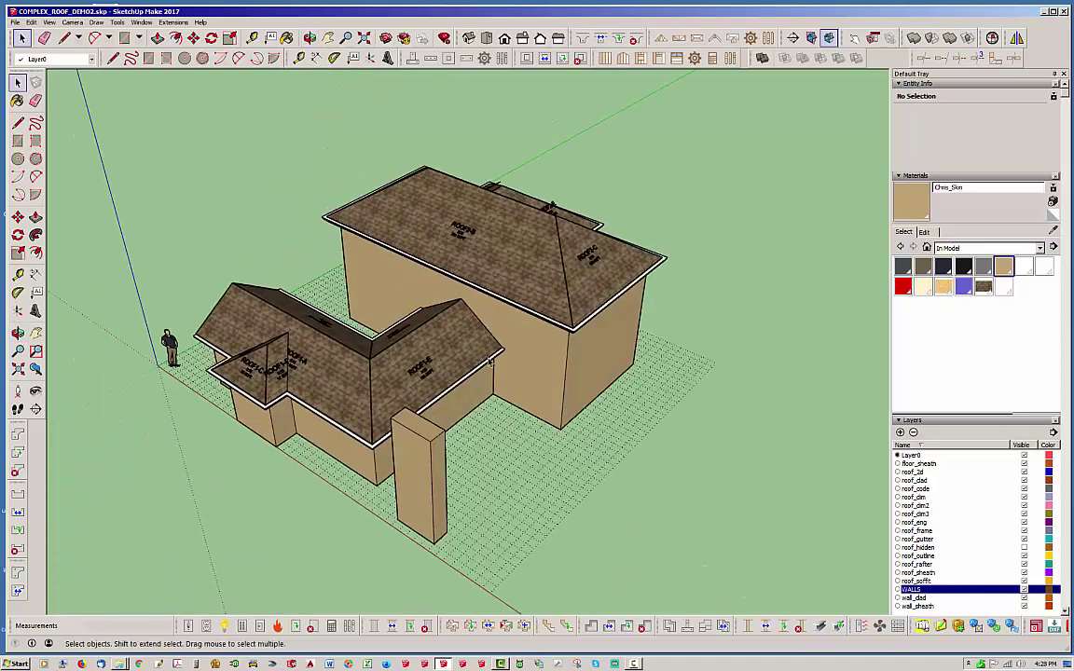
{"action": "middle_click_drag", "start_coordinate": [504, 378], "coordinate": [731, 300]}
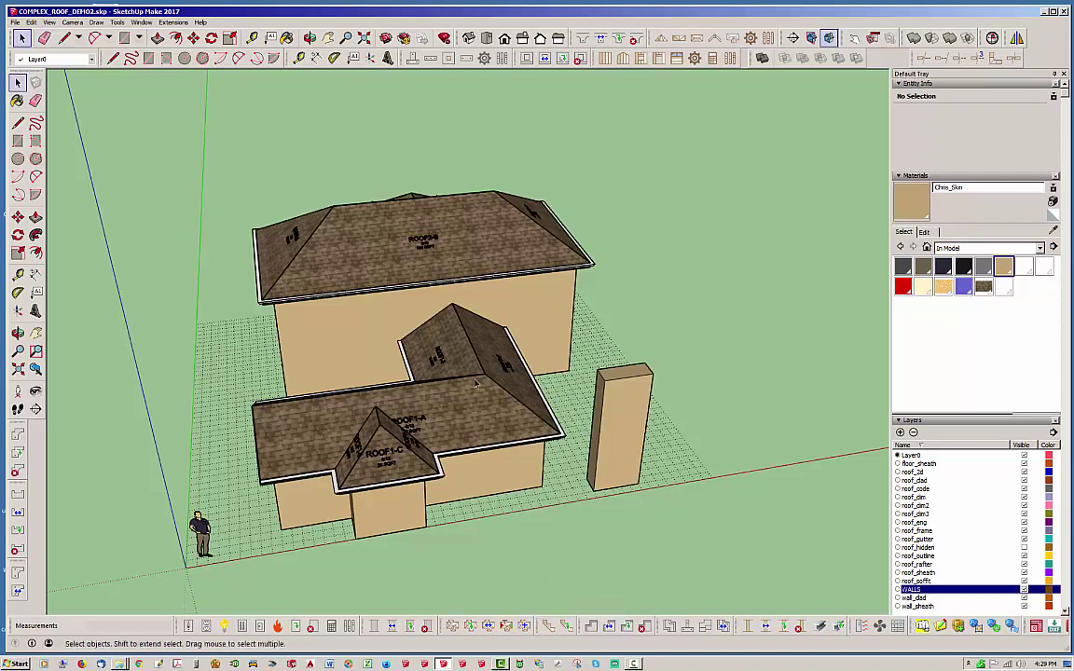
{"action": "middle_click_drag", "start_coordinate": [448, 315], "coordinate": [731, 244]}
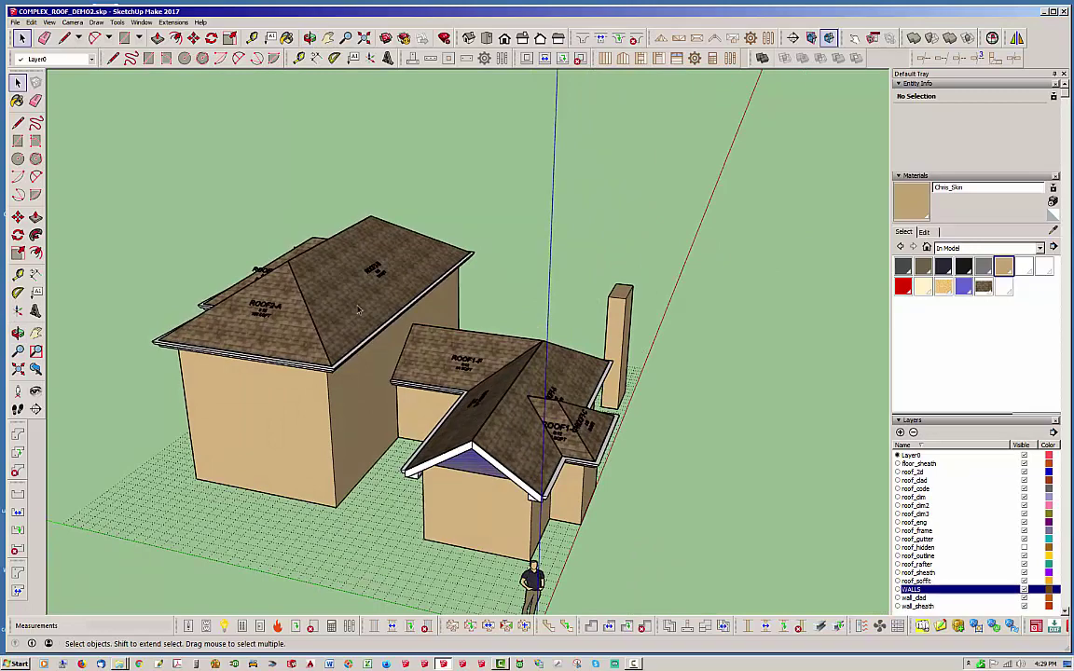
{"action": "middle_click_drag", "start_coordinate": [431, 357], "coordinate": [342, 402]}
Move the ROOF2 roof group down roughly 7'4" to mid-height.
{"action": "left_click", "coordinate": [339, 383]}
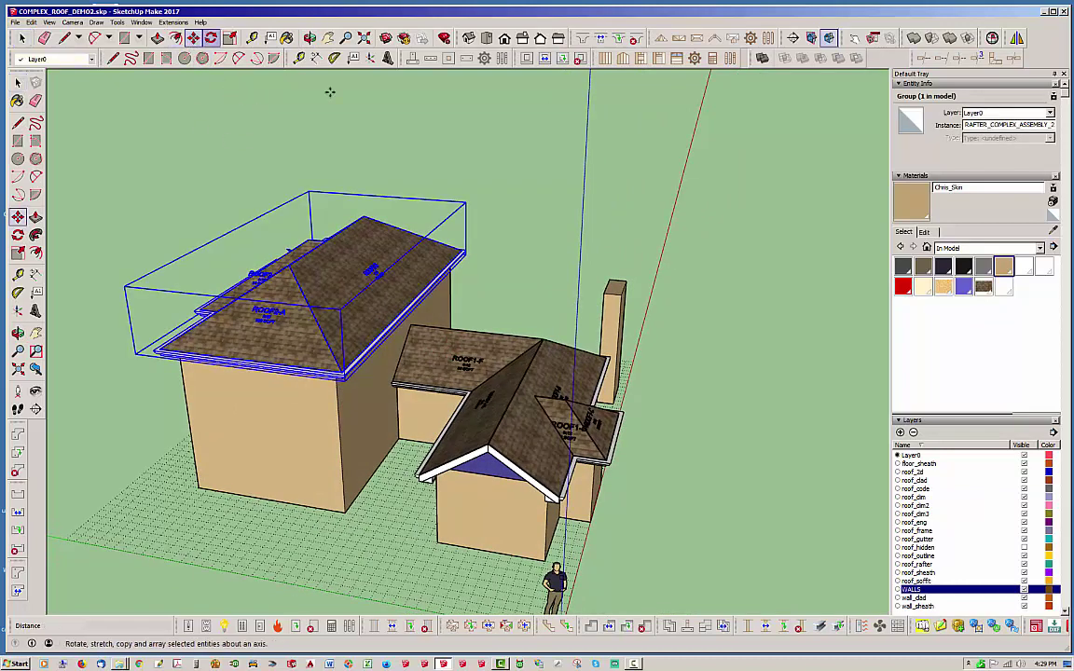
{"action": "left_click", "coordinate": [193, 37]}
{"action": "left_click", "coordinate": [724, 327]}
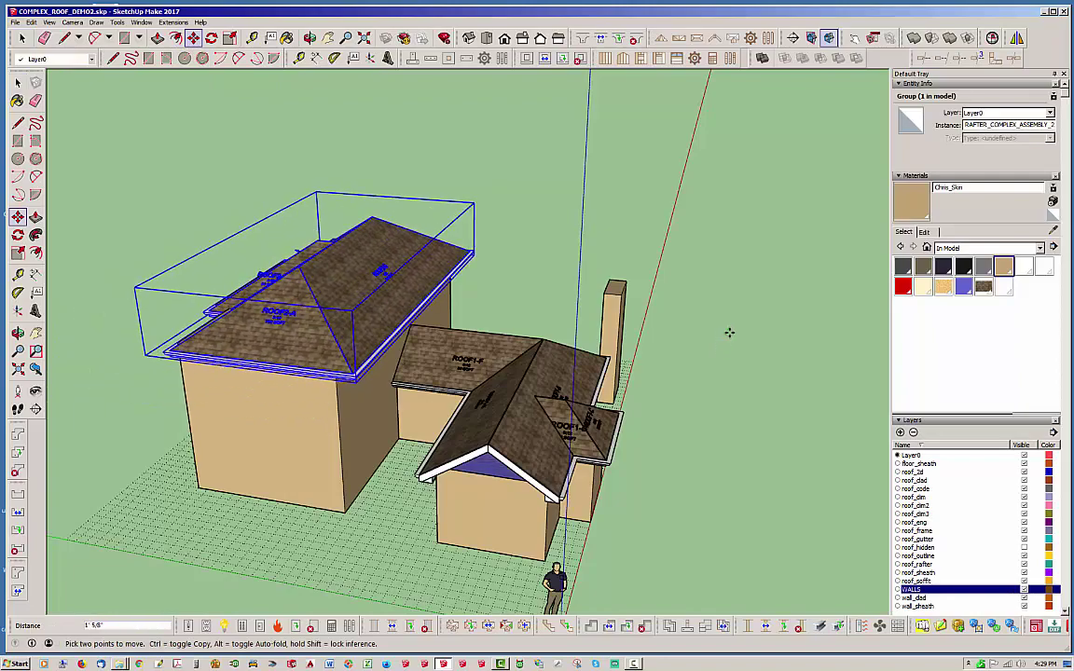
{"action": "middle_click_drag", "start_coordinate": [726, 364], "coordinate": [747, 440]}
{"action": "scroll", "coordinate": [747, 440], "scroll_direction": "down", "scroll_amount": 5}
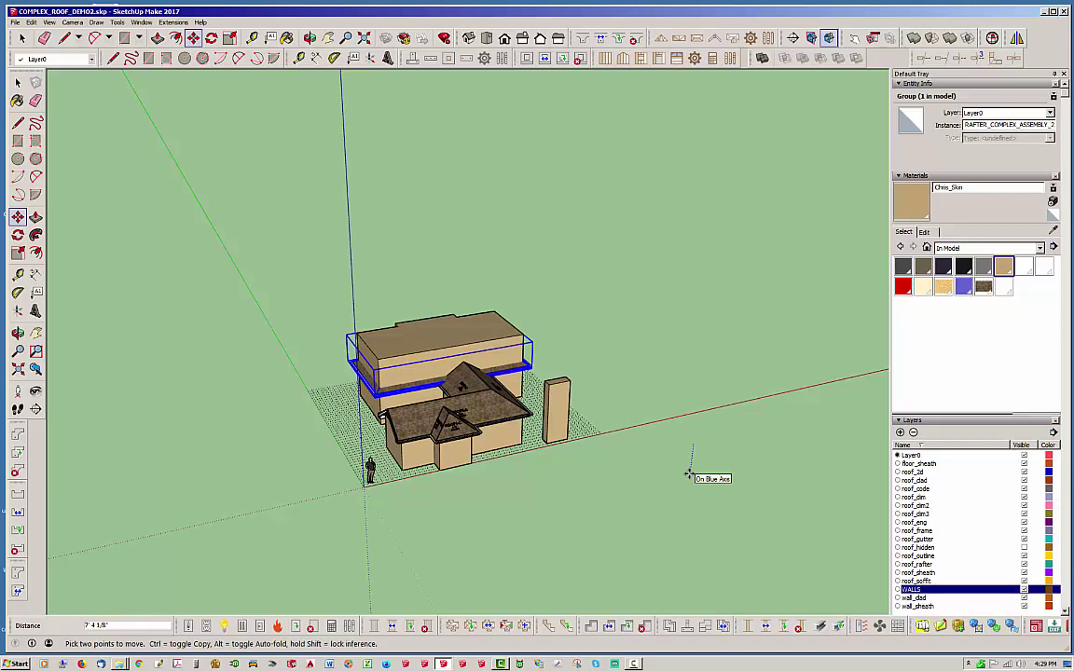
{"action": "key", "text": "Return"}
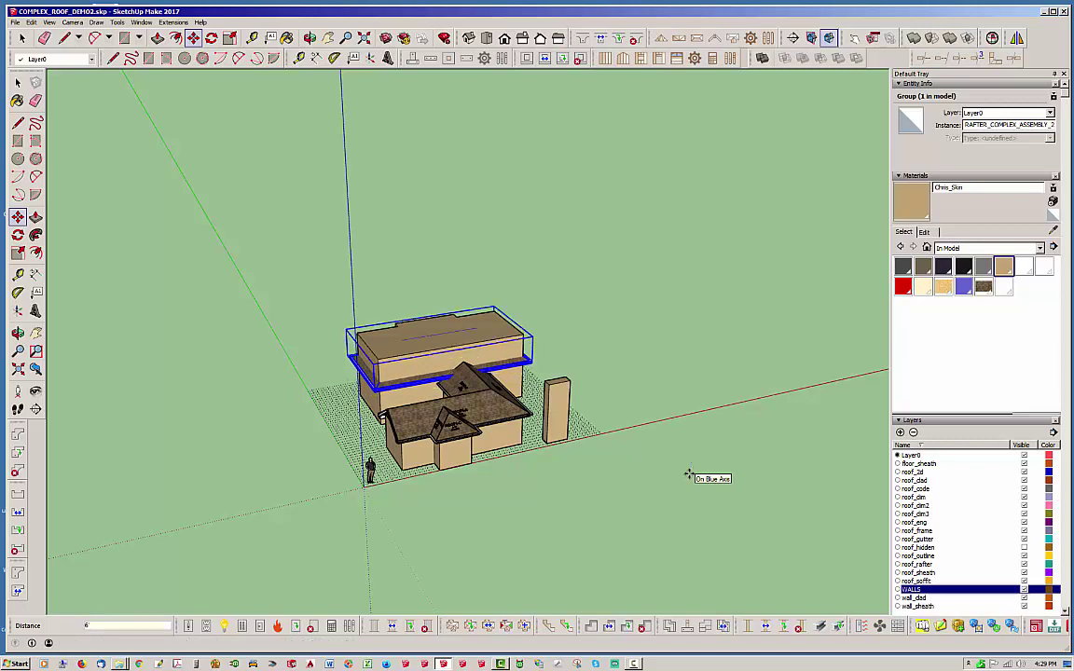
{"action": "left_click", "coordinate": [22, 37]}
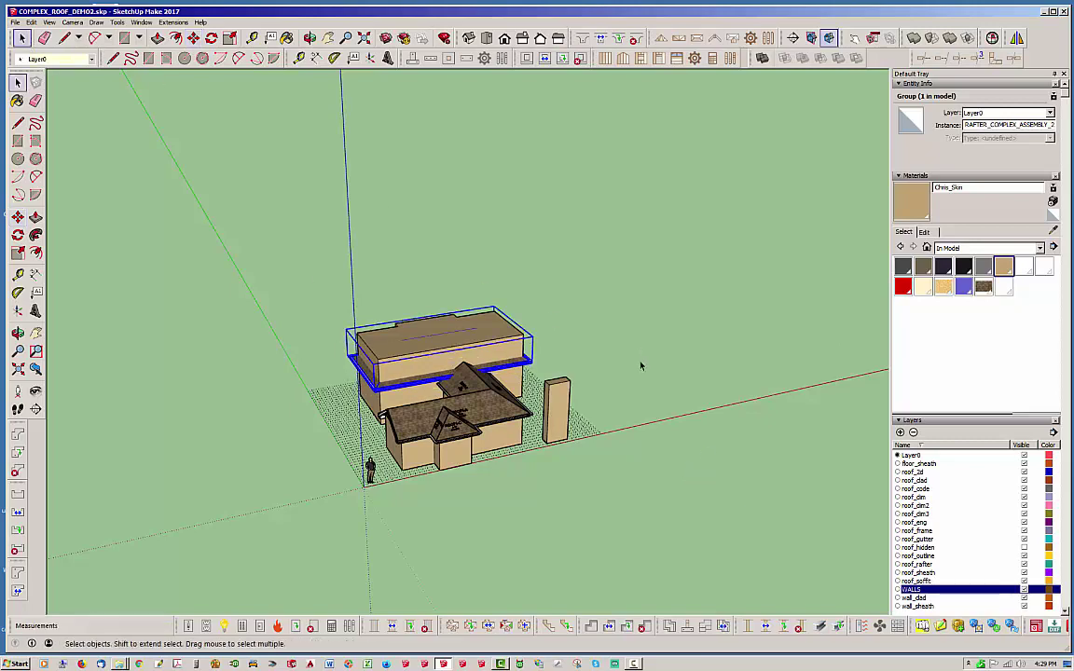
Select the tall wall block beneath ROOF2 and bring up its context menu.
{"action": "middle_click_drag", "start_coordinate": [621, 322], "coordinate": [450, 381]}
{"action": "scroll", "coordinate": [451, 380], "scroll_direction": "up", "scroll_amount": 4}
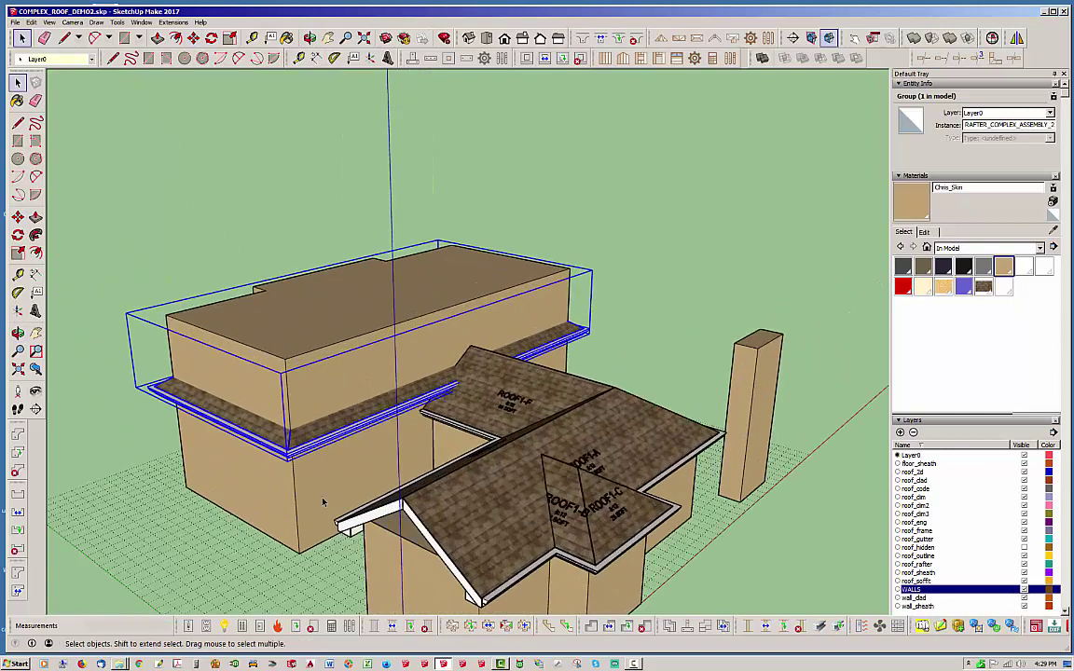
{"action": "left_click", "coordinate": [299, 489]}
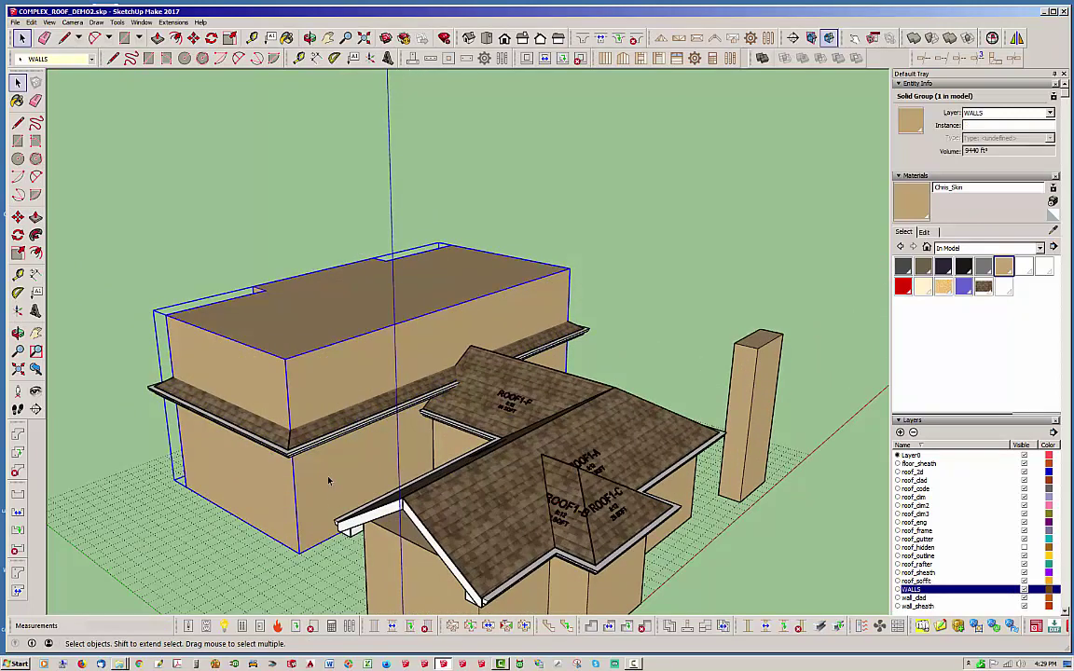
{"action": "right_click", "coordinate": [331, 470]}
Hide the tall main wall block, then the 3128 ft³ block under ROOF1-F, and view overhead.
{"action": "left_click", "coordinate": [343, 497]}
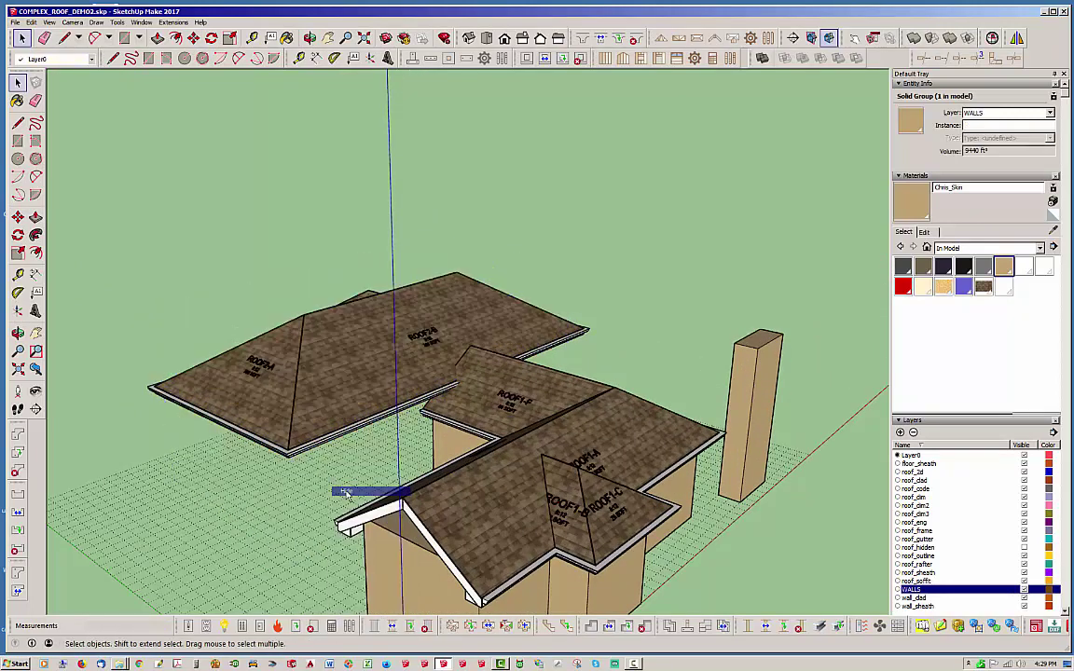
{"action": "middle_click_drag", "start_coordinate": [613, 333], "coordinate": [629, 529]}
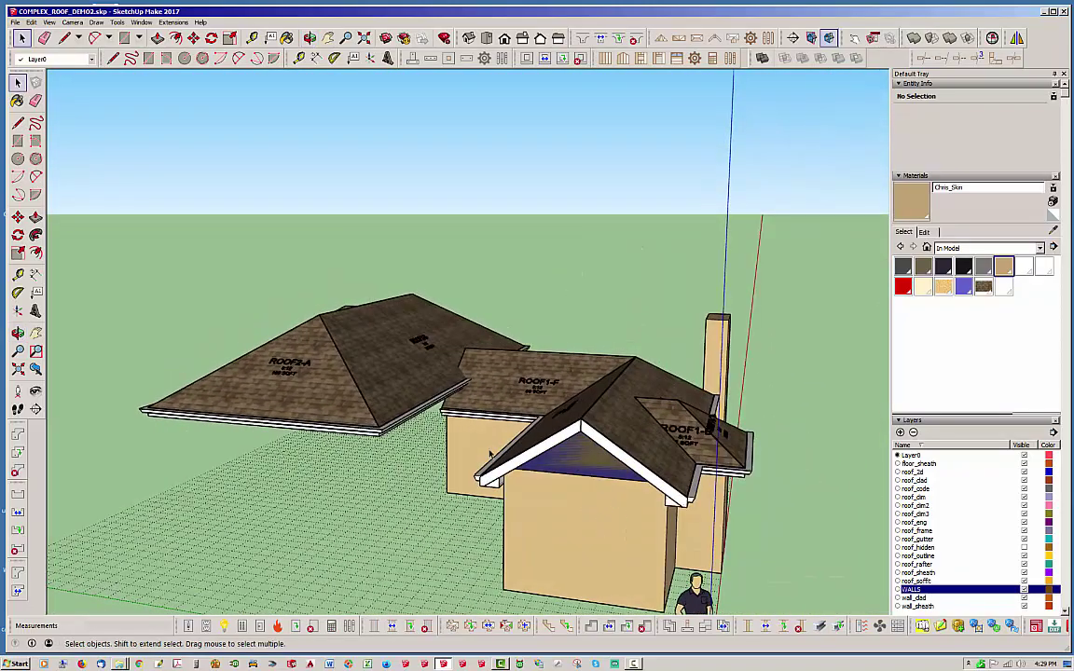
{"action": "middle_click_drag", "start_coordinate": [598, 502], "coordinate": [494, 419]}
{"action": "scroll", "coordinate": [523, 401], "scroll_direction": "up", "scroll_amount": 5}
{"action": "right_click", "coordinate": [551, 471]}
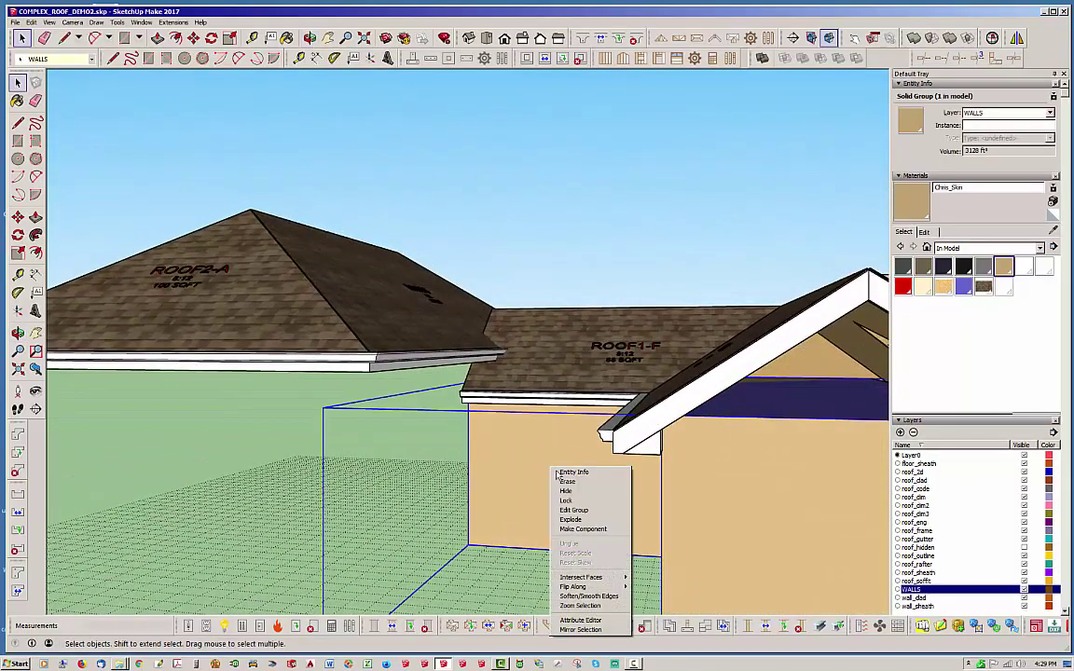
{"action": "left_click", "coordinate": [566, 490]}
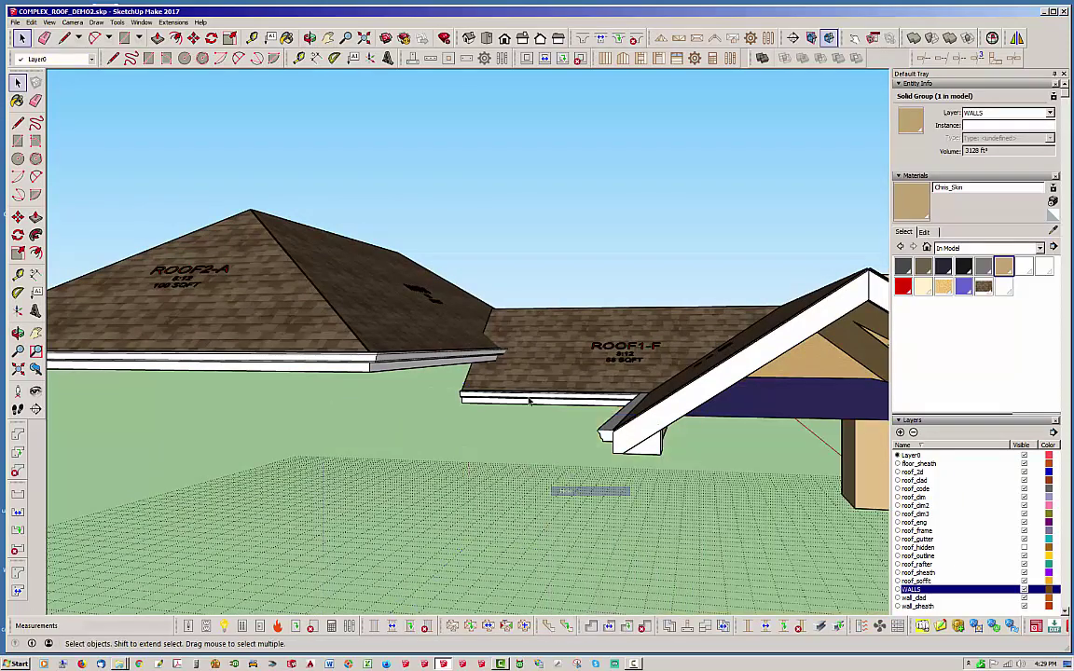
{"action": "middle_click_drag", "start_coordinate": [528, 401], "coordinate": [289, 478]}
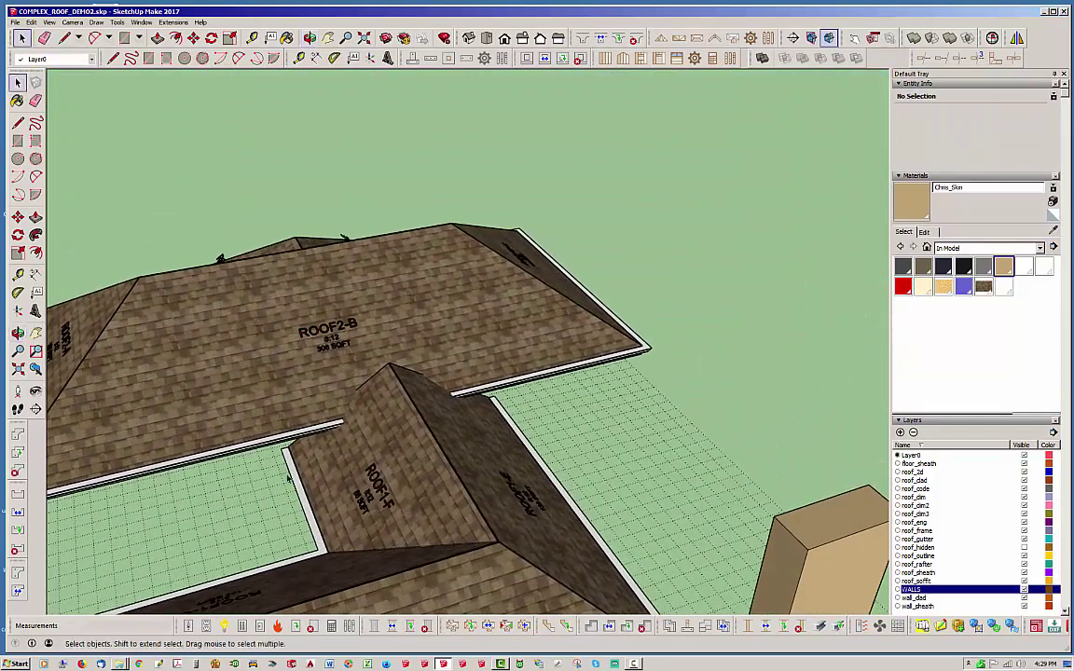
{"action": "middle_click_drag", "start_coordinate": [364, 405], "coordinate": [590, 384]}
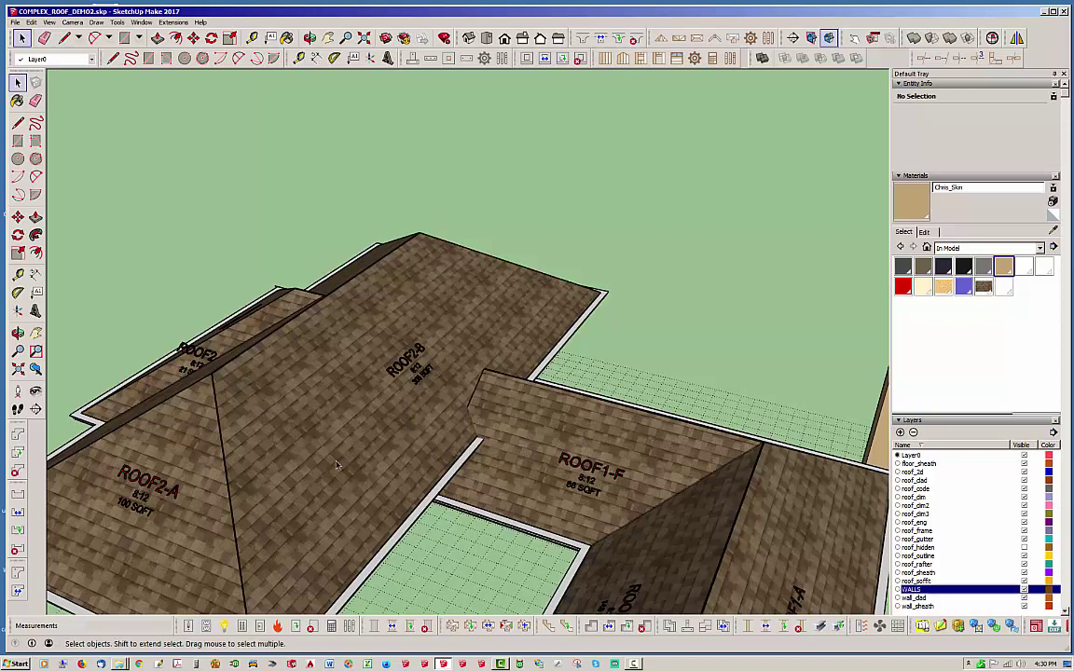
{"action": "middle_click_drag", "start_coordinate": [645, 453], "coordinate": [324, 404]}
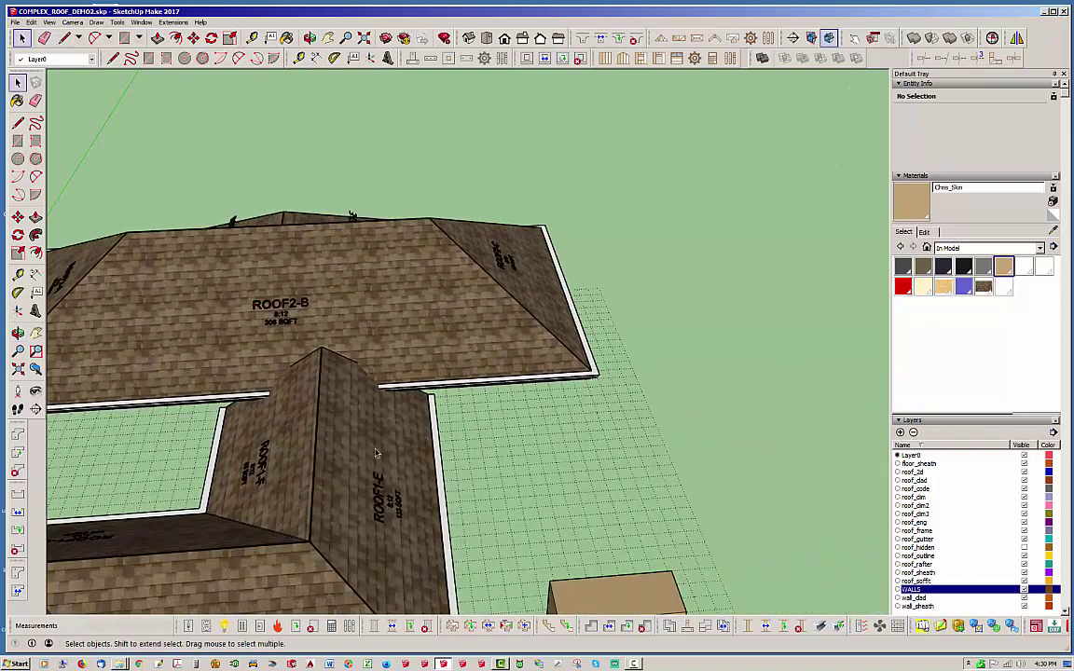
{"action": "middle_click_drag", "start_coordinate": [444, 342], "coordinate": [498, 407]}
{"action": "scroll", "coordinate": [494, 432], "scroll_direction": "up", "scroll_amount": 3}
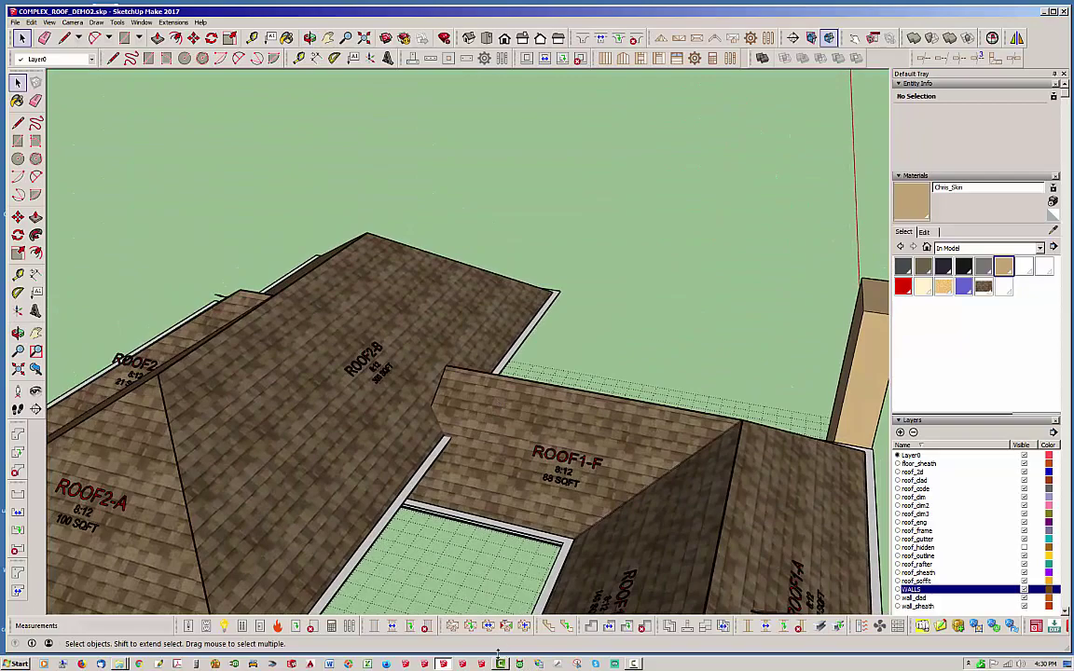
{"action": "left_click", "coordinate": [485, 633]}
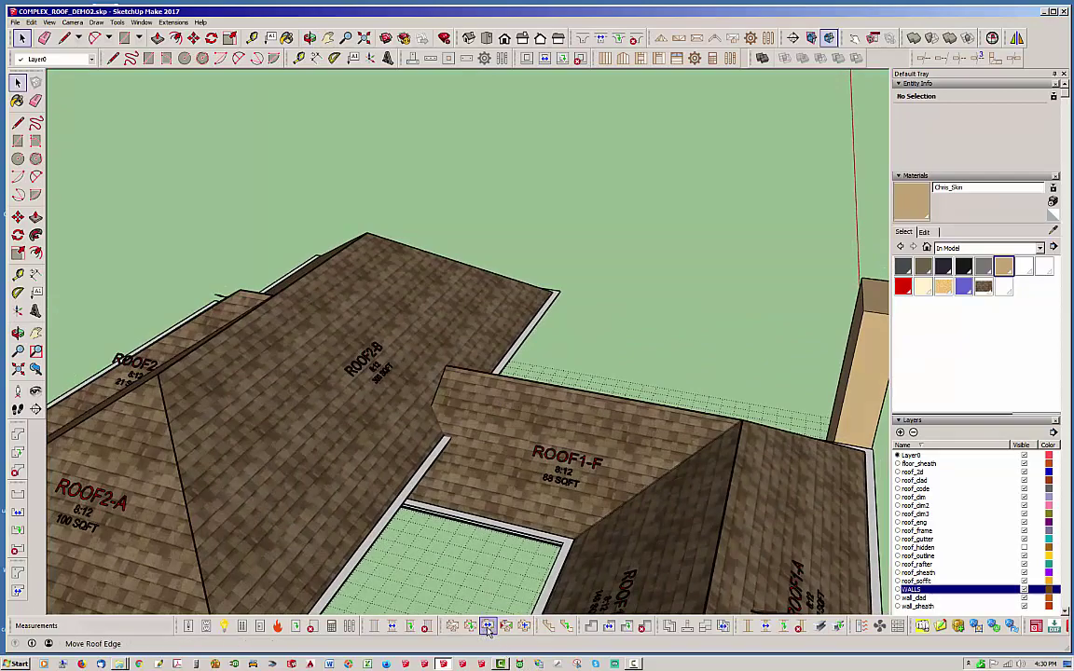
{"action": "middle_click_drag", "start_coordinate": [466, 552], "coordinate": [457, 457]}
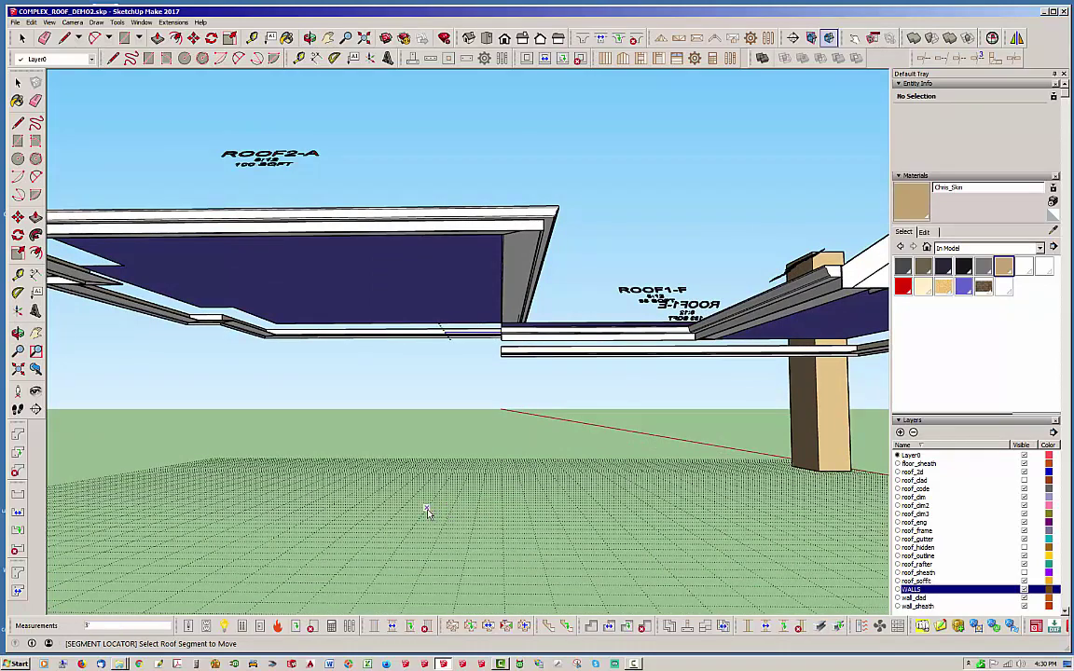
{"action": "key", "text": "space"}
{"action": "middle_click_drag", "start_coordinate": [429, 508], "coordinate": [333, 477]}
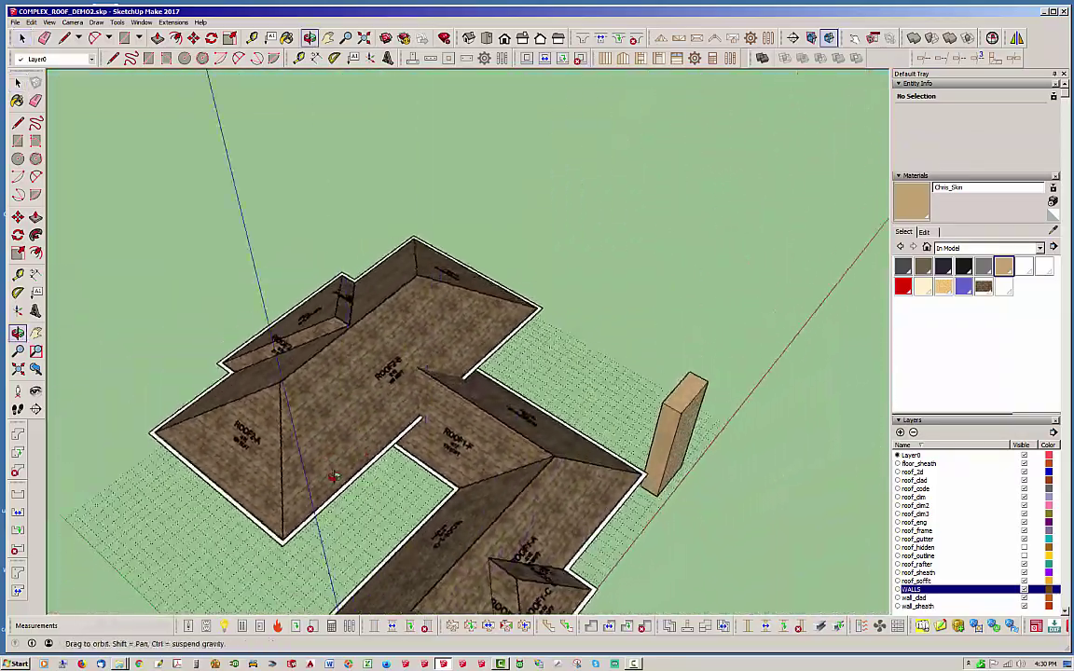
{"action": "scroll", "coordinate": [439, 407], "scroll_direction": "up", "scroll_amount": 6}
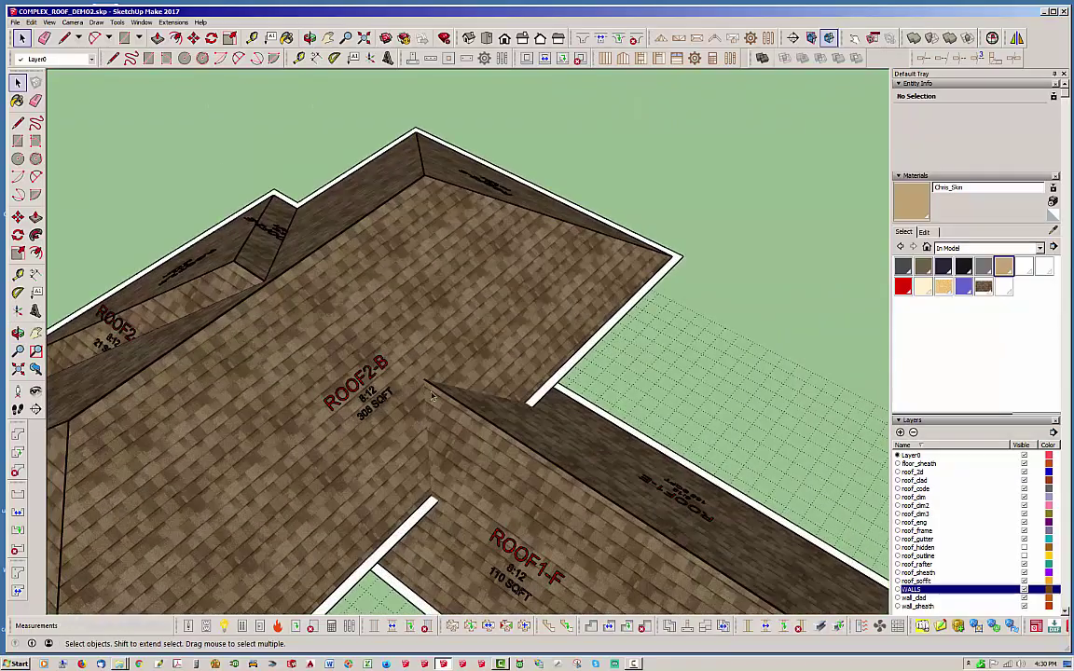
{"action": "middle_click_drag", "start_coordinate": [449, 408], "coordinate": [497, 301]}
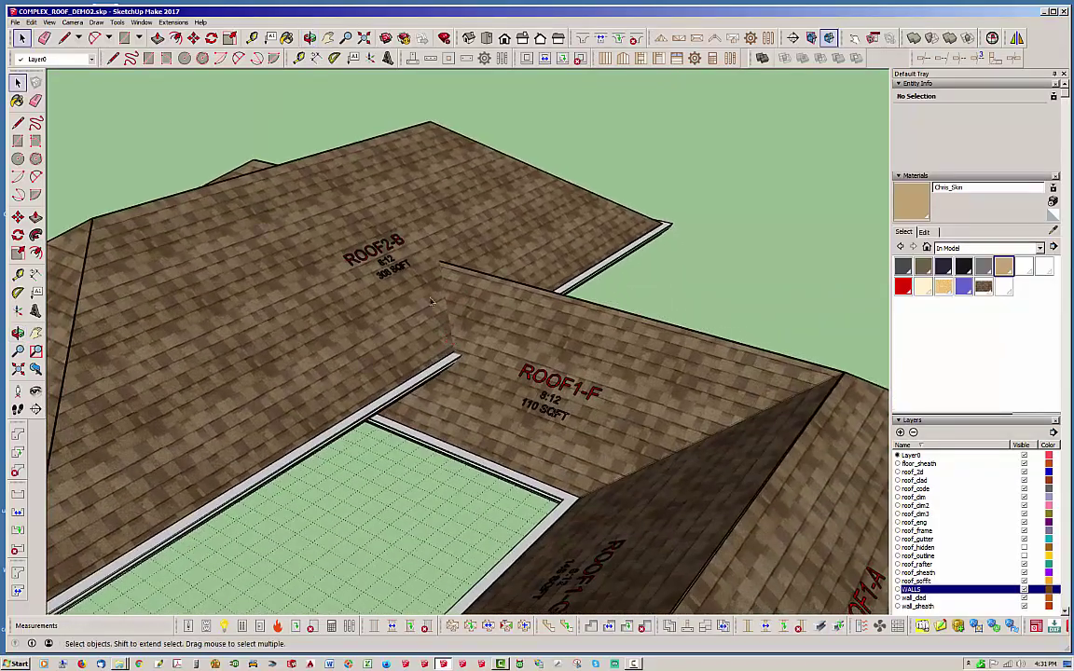
{"action": "middle_click_drag", "start_coordinate": [432, 301], "coordinate": [559, 178]}
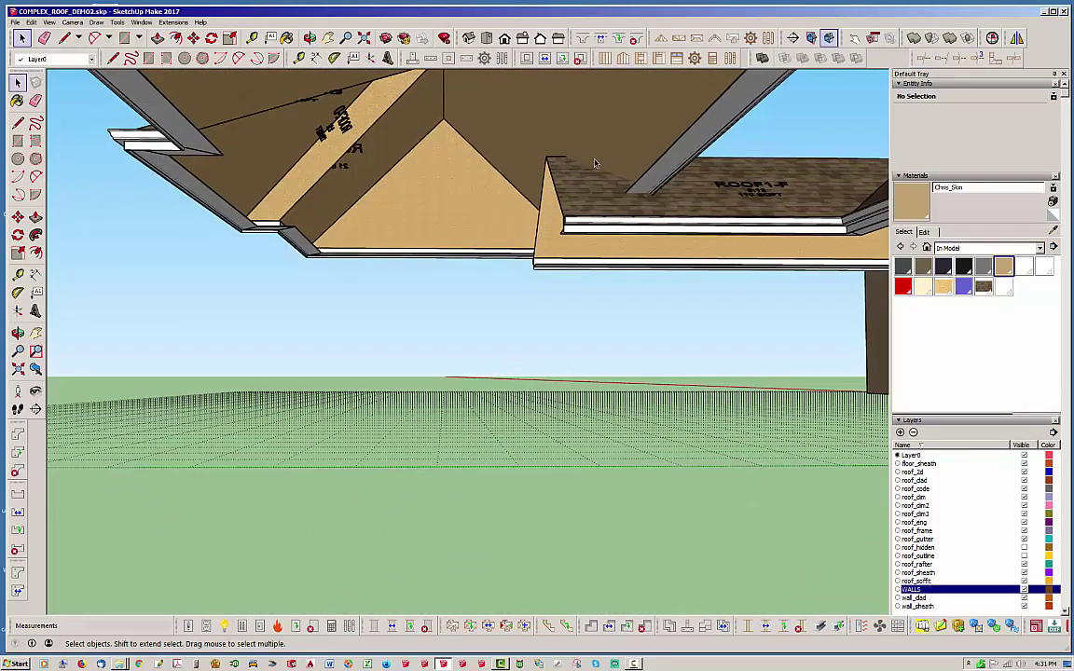
{"action": "middle_click_drag", "start_coordinate": [594, 164], "coordinate": [477, 228]}
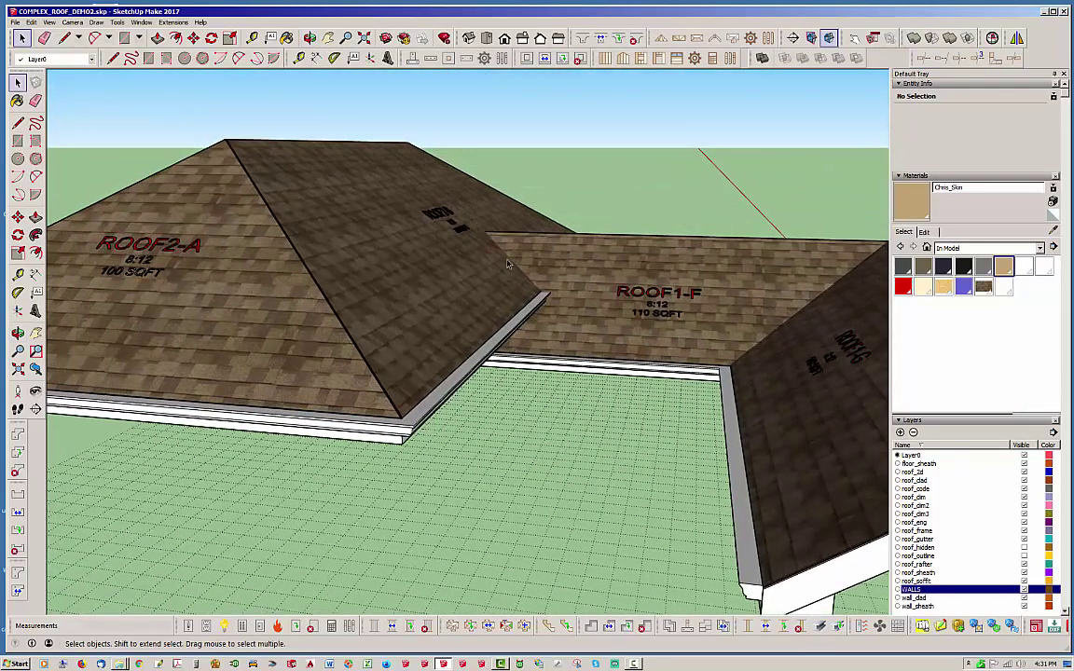
{"action": "scroll", "coordinate": [507, 265], "scroll_direction": "down", "scroll_amount": 6}
{"action": "middle_click_drag", "start_coordinate": [507, 265], "coordinate": [499, 374]}
{"action": "middle_click_drag", "start_coordinate": [606, 297], "coordinate": [553, 378]}
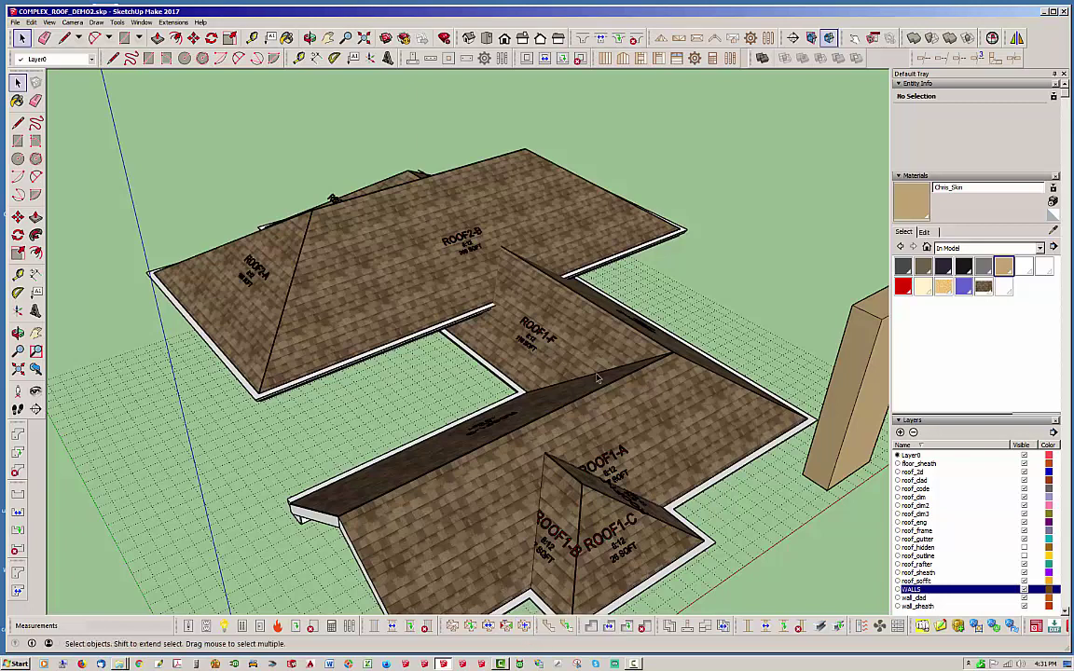
Run the Complex Roof Connection with ROOF2 as the first assembly and ROOF1 as the second.
{"action": "left_click", "coordinate": [525, 626]}
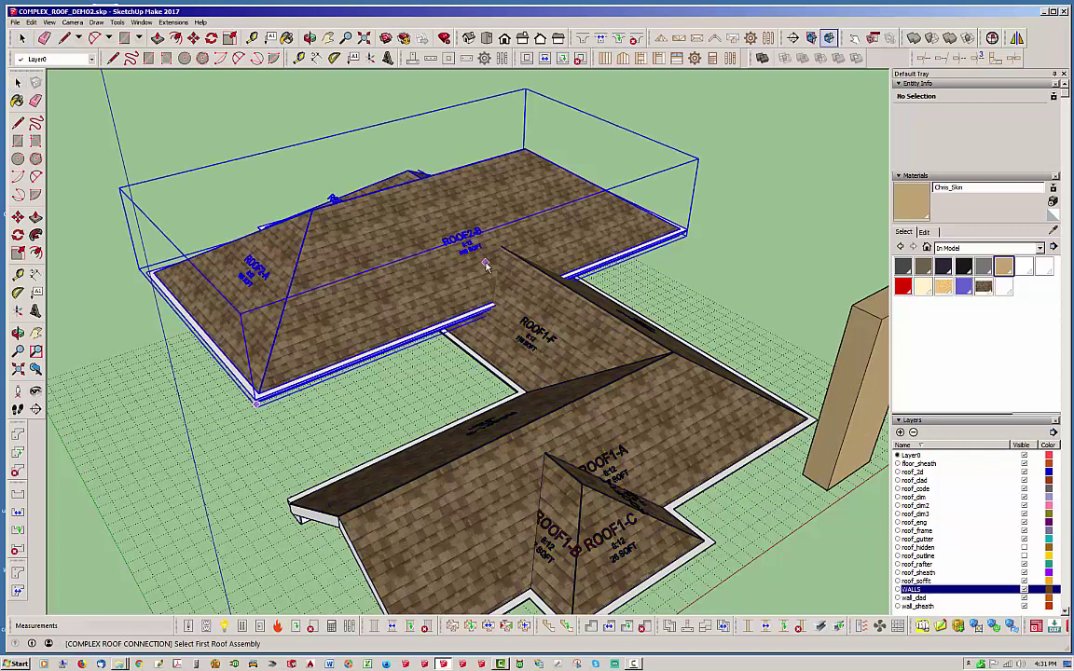
{"action": "left_click", "coordinate": [403, 229]}
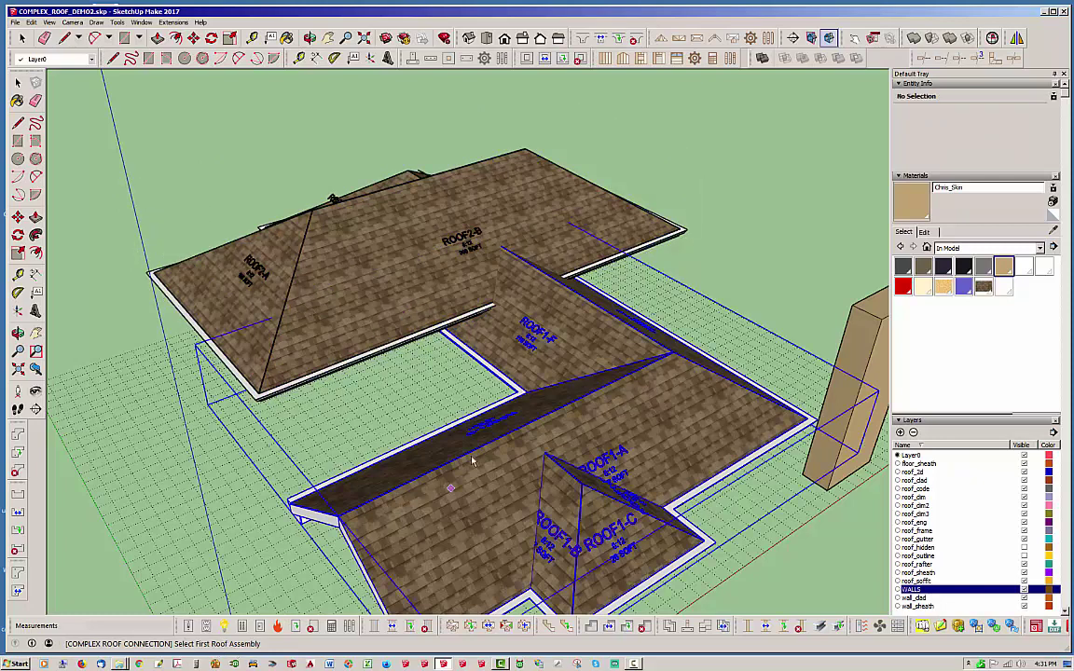
{"action": "left_click", "coordinate": [590, 334]}
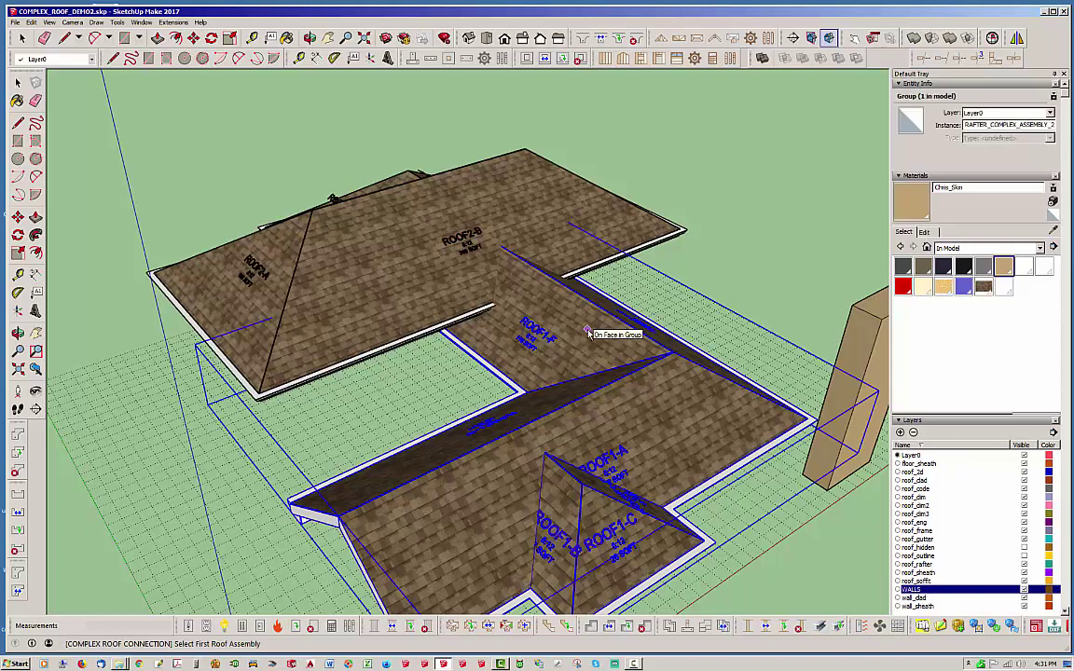
{"action": "left_click", "coordinate": [449, 297]}
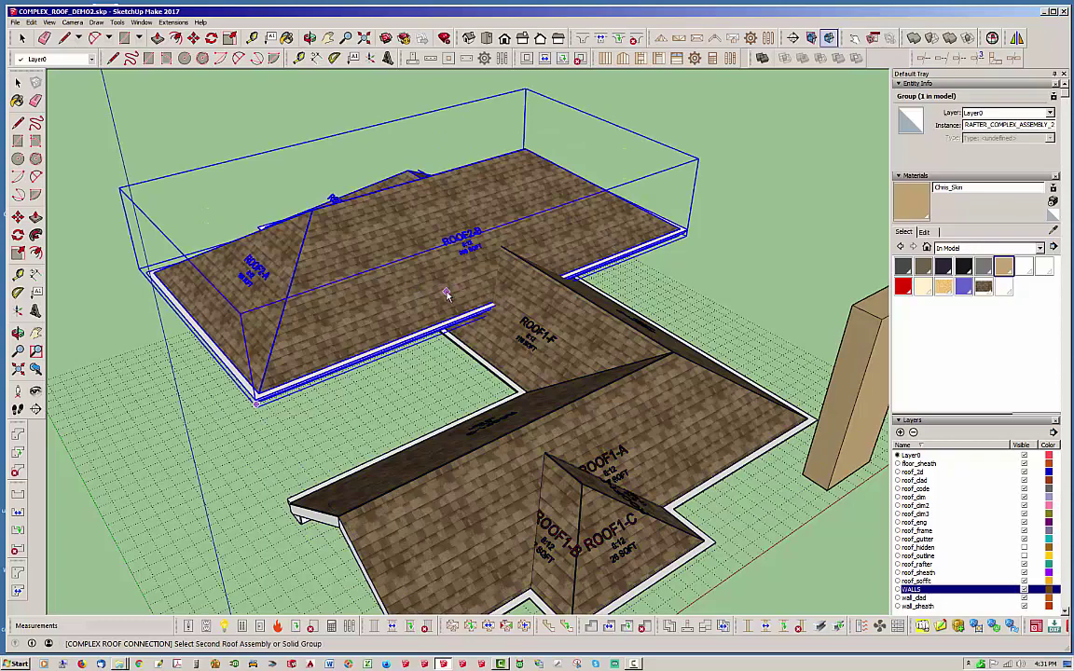
{"action": "left_click", "coordinate": [555, 310]}
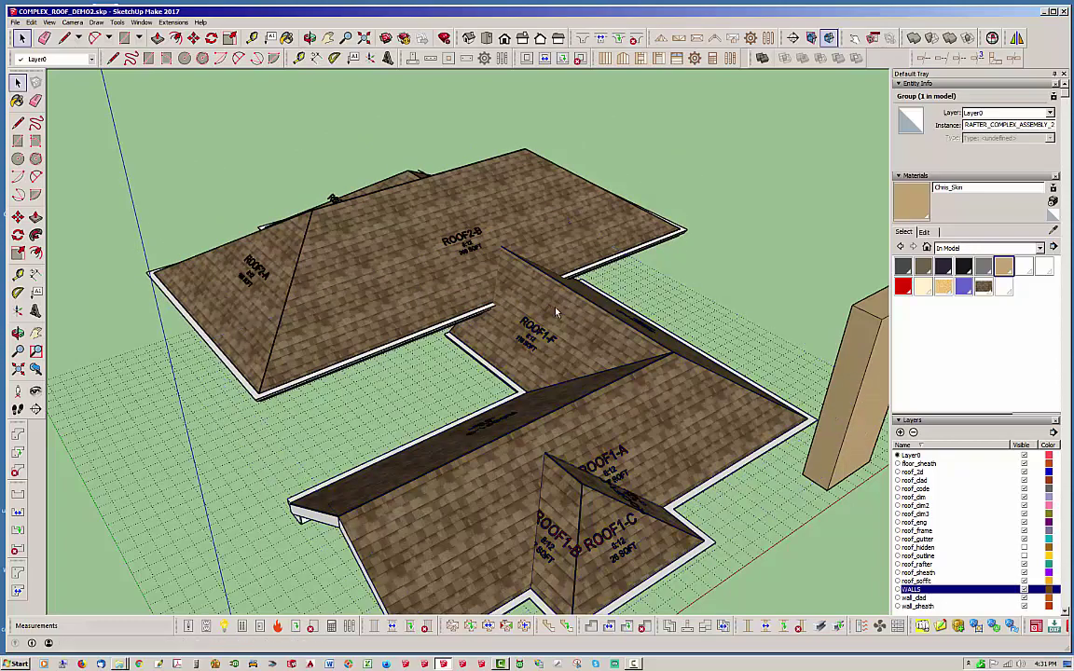
Orbit under the roofs to inspect the ROOF2–ROOF1 connection from below.
{"action": "middle_click_drag", "start_coordinate": [556, 311], "coordinate": [412, 297]}
{"action": "scroll", "coordinate": [484, 326], "scroll_direction": "up", "scroll_amount": 5}
{"action": "scroll", "coordinate": [401, 223], "scroll_direction": "down", "scroll_amount": 1}
{"action": "middle_click_drag", "start_coordinate": [397, 207], "coordinate": [464, 568]}
Bring up the Edit menu's Unhide submenu.
{"action": "scroll", "coordinate": [415, 366], "scroll_direction": "down", "scroll_amount": 10}
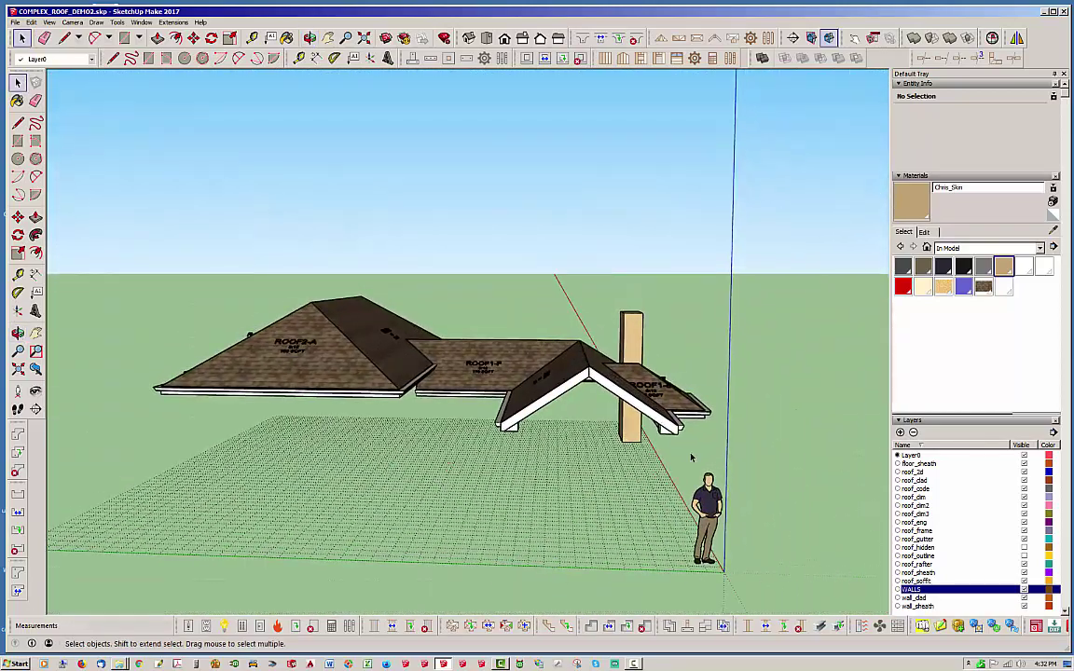
{"action": "left_click", "coordinate": [32, 22]}
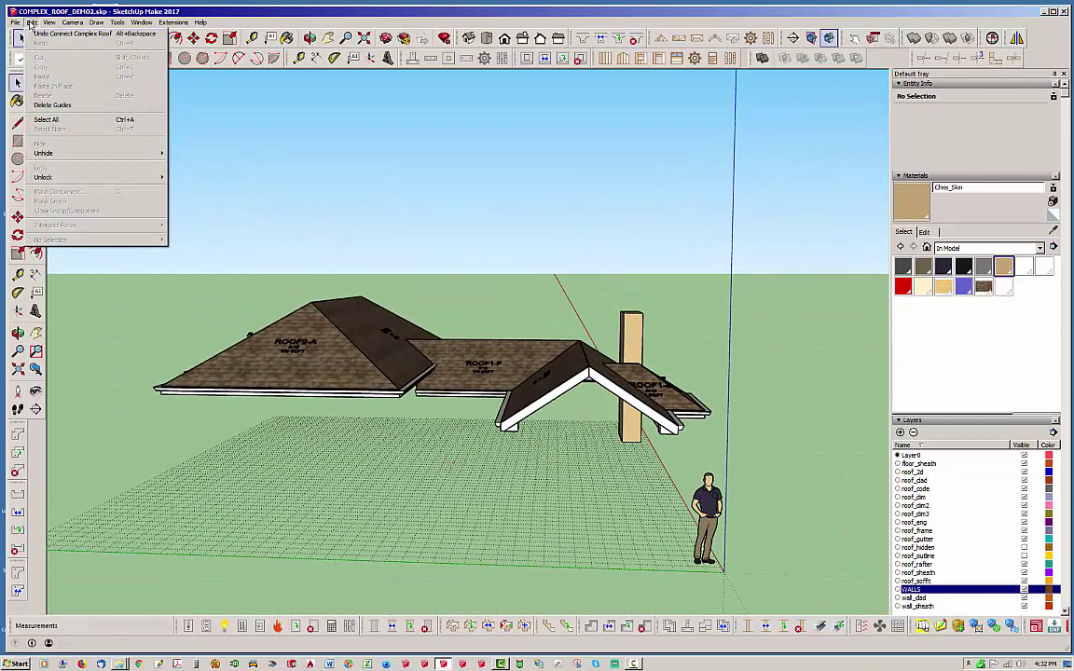
{"action": "mouse_move", "coordinate": [46, 23]}
Unhide all hidden walls and view the revealed house from low down.
{"action": "mouse_move", "coordinate": [56, 153]}
{"action": "left_click", "coordinate": [177, 173]}
{"action": "middle_click_drag", "start_coordinate": [361, 302], "coordinate": [422, 363]}
{"action": "scroll", "coordinate": [422, 364], "scroll_direction": "up", "scroll_amount": 2}
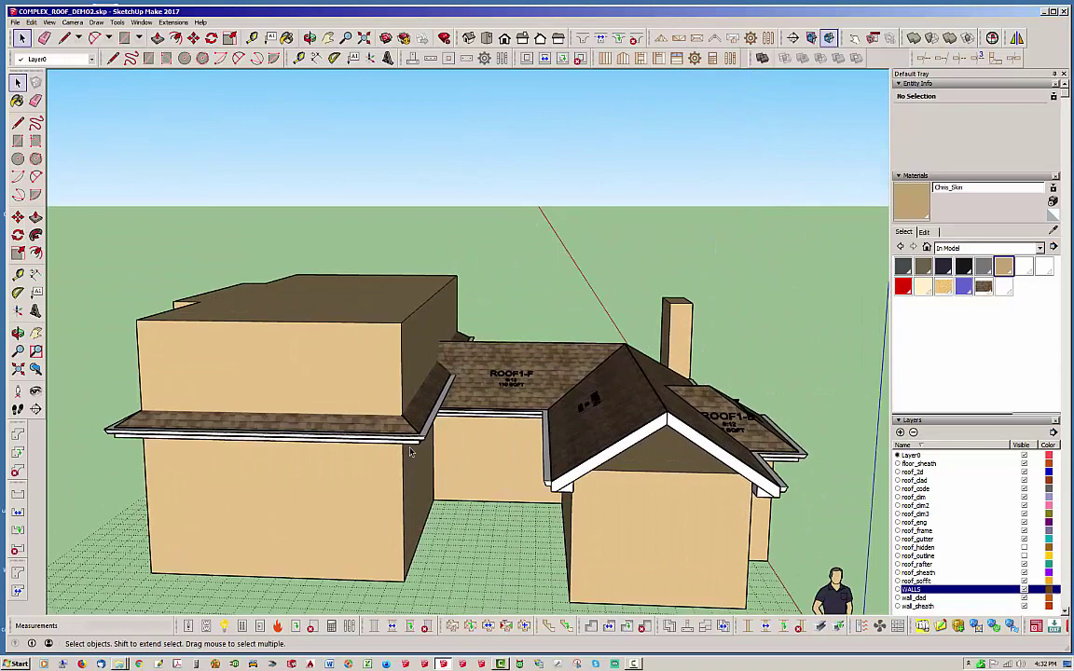
{"action": "middle_click_drag", "start_coordinate": [371, 407], "coordinate": [432, 404]}
Start moving the left wall block, then cancel so the walls stay in place.
{"action": "left_click", "coordinate": [431, 403]}
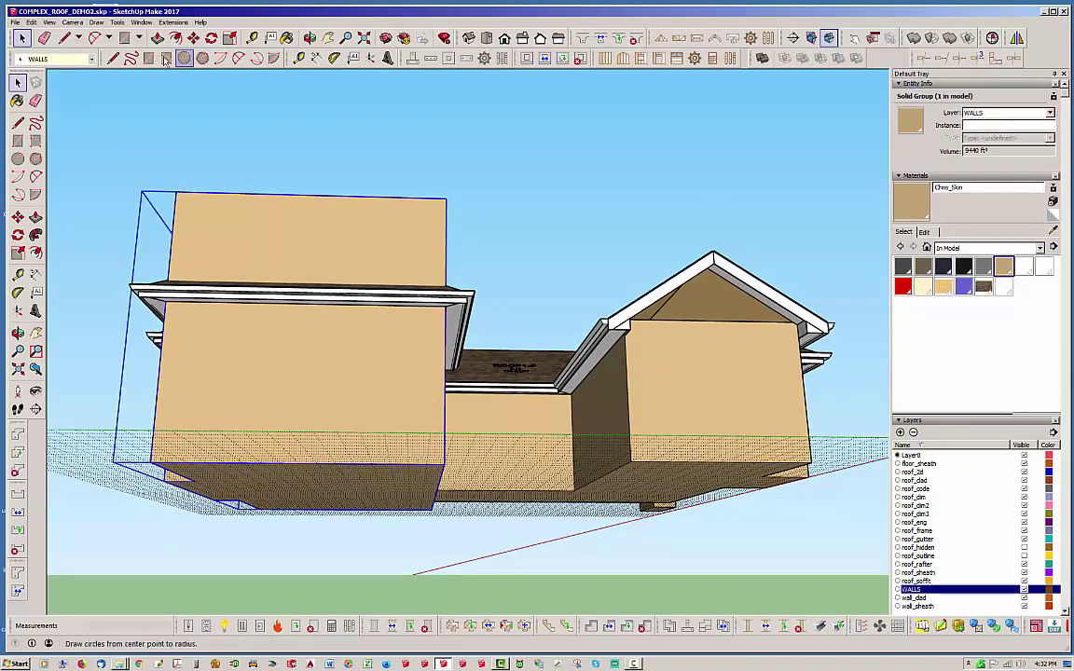
{"action": "left_click", "coordinate": [193, 38]}
{"action": "left_click", "coordinate": [569, 168]}
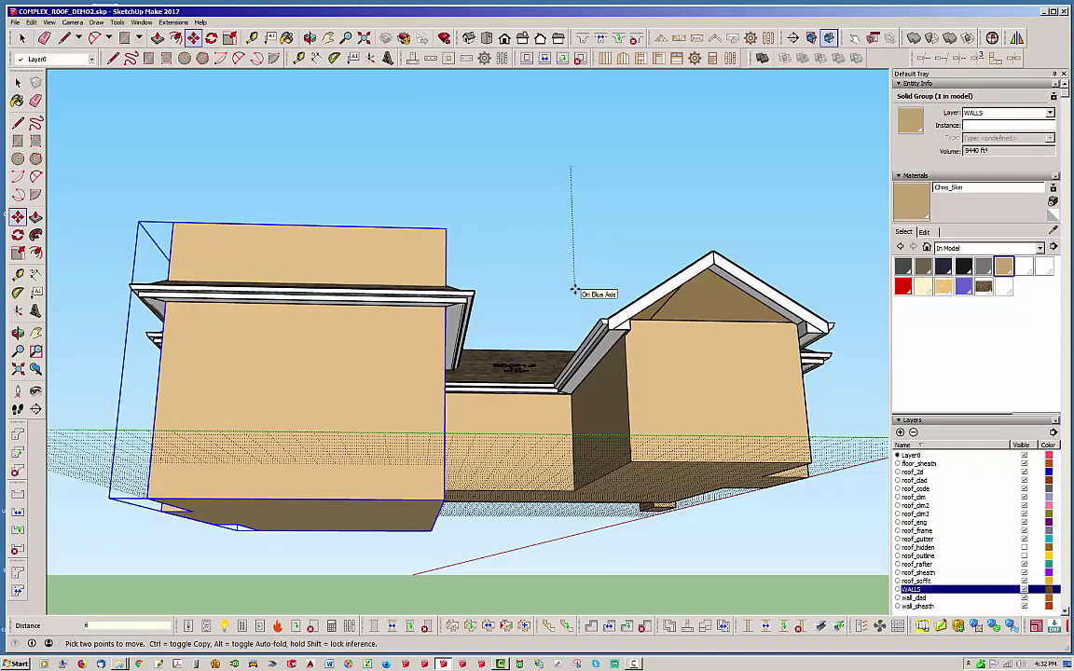
{"action": "key", "text": "Escape"}
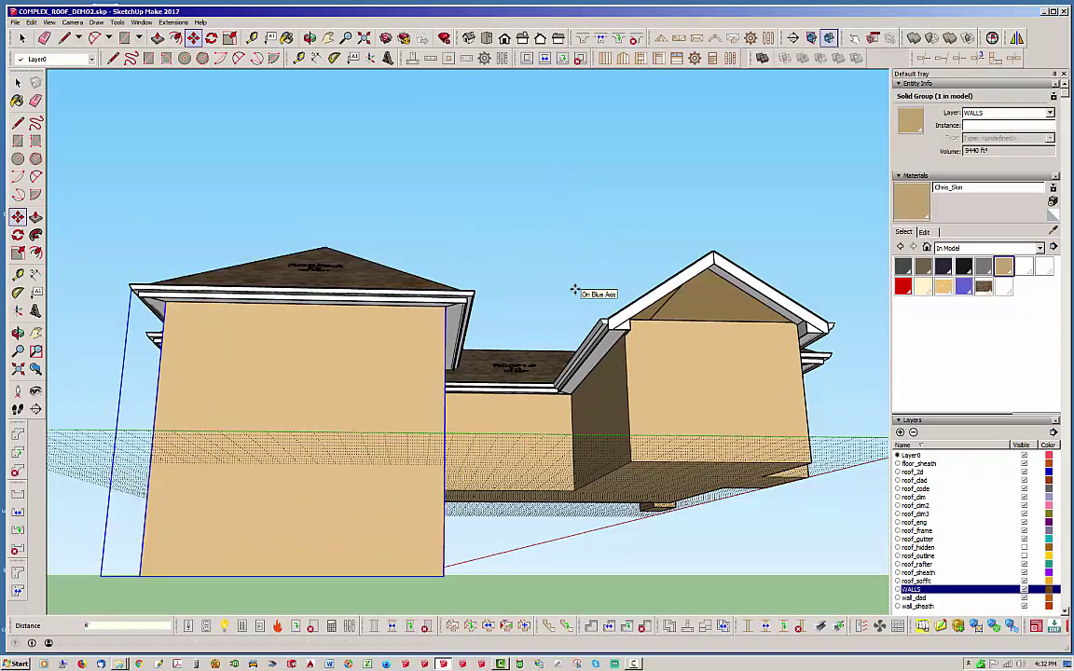
{"action": "middle_click_drag", "start_coordinate": [480, 313], "coordinate": [448, 406]}
{"action": "left_click", "coordinate": [446, 282]}
Orbit around the house to look down on the roofs with ROOF2-B facing up.
{"action": "scroll", "coordinate": [461, 374], "scroll_direction": "up", "scroll_amount": 8}
{"action": "middle_click_drag", "start_coordinate": [439, 468], "coordinate": [393, 468]}
{"action": "scroll", "coordinate": [393, 468], "scroll_direction": "down", "scroll_amount": 10}
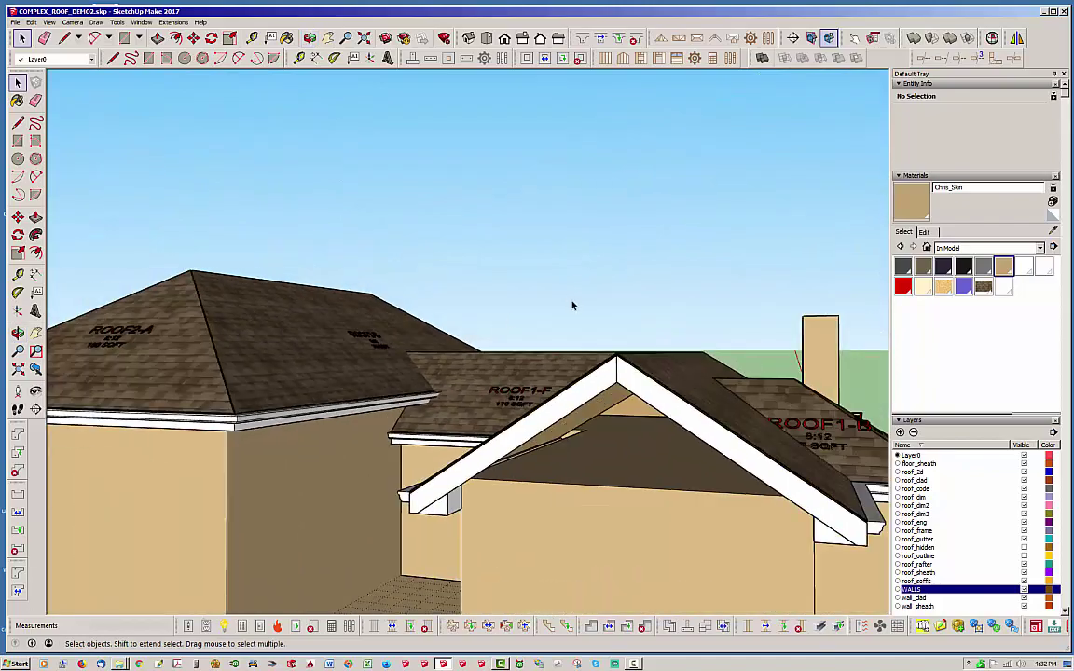
{"action": "middle_click_drag", "start_coordinate": [573, 304], "coordinate": [383, 583]}
{"action": "middle_click_drag", "start_coordinate": [438, 370], "coordinate": [513, 293]}
{"action": "middle_click_drag", "start_coordinate": [520, 349], "coordinate": [571, 376]}
Move the ROOF2 roof group and its wall block together 3' along the blue axis.
{"action": "left_click", "coordinate": [518, 362]}
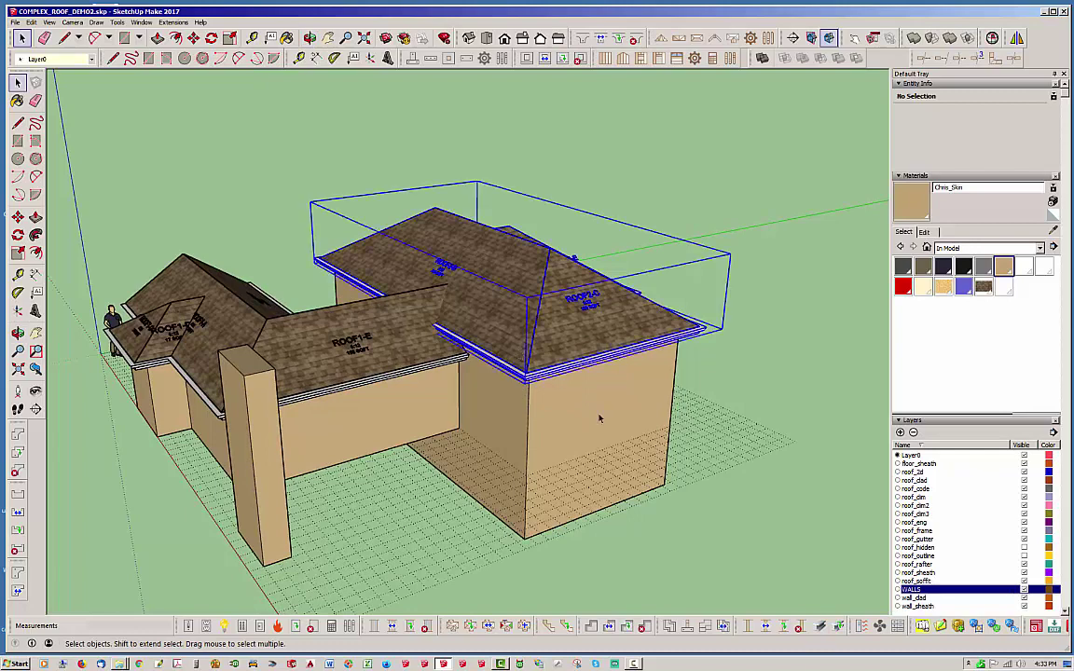
{"action": "left_click", "coordinate": [582, 408]}
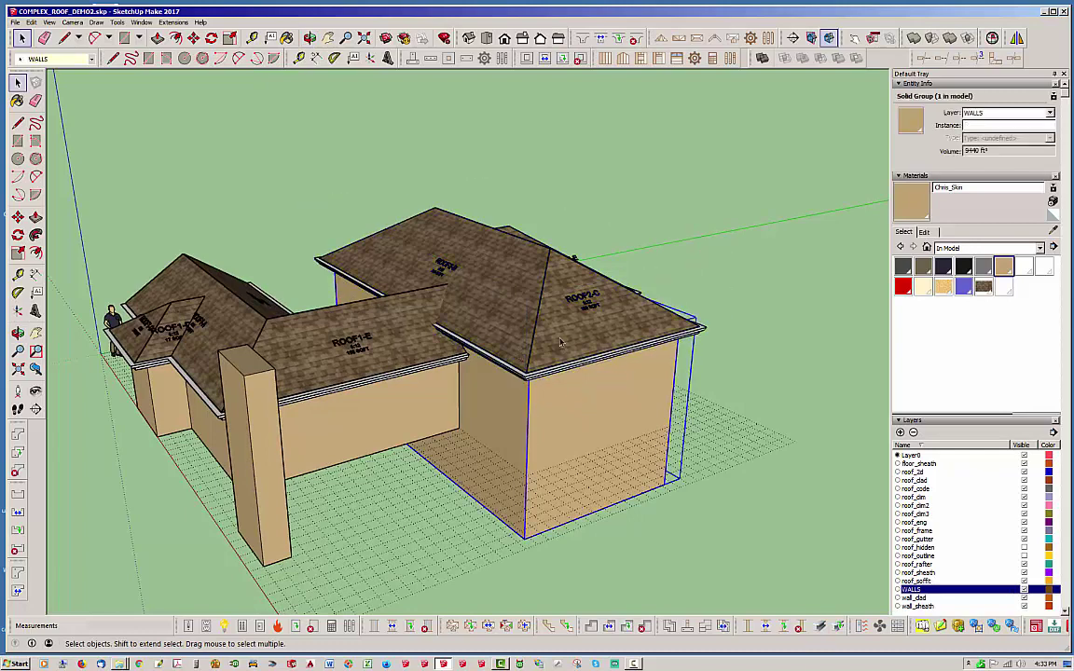
{"action": "left_click", "coordinate": [513, 309], "text": "shift"}
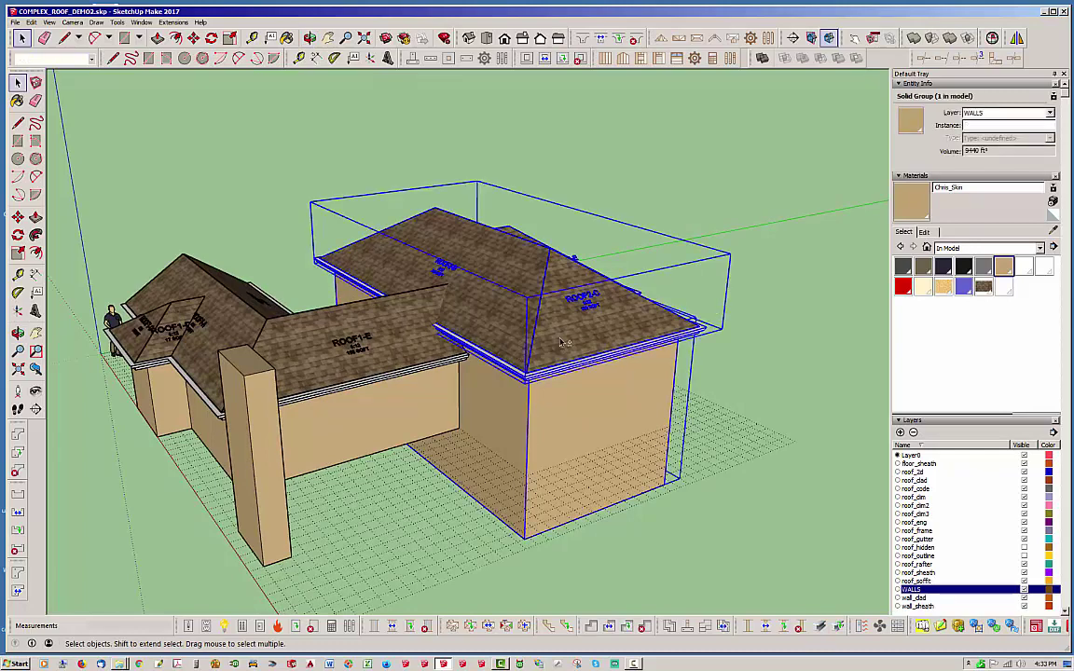
{"action": "left_click", "coordinate": [193, 37]}
{"action": "left_click", "coordinate": [780, 348]}
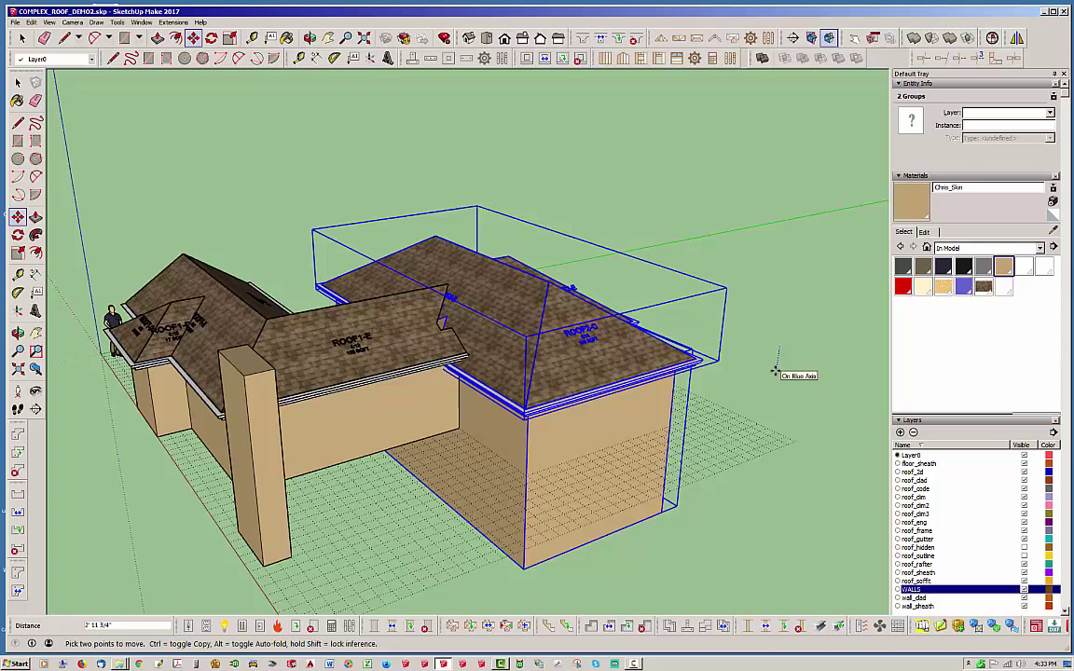
{"action": "key", "text": "Return"}
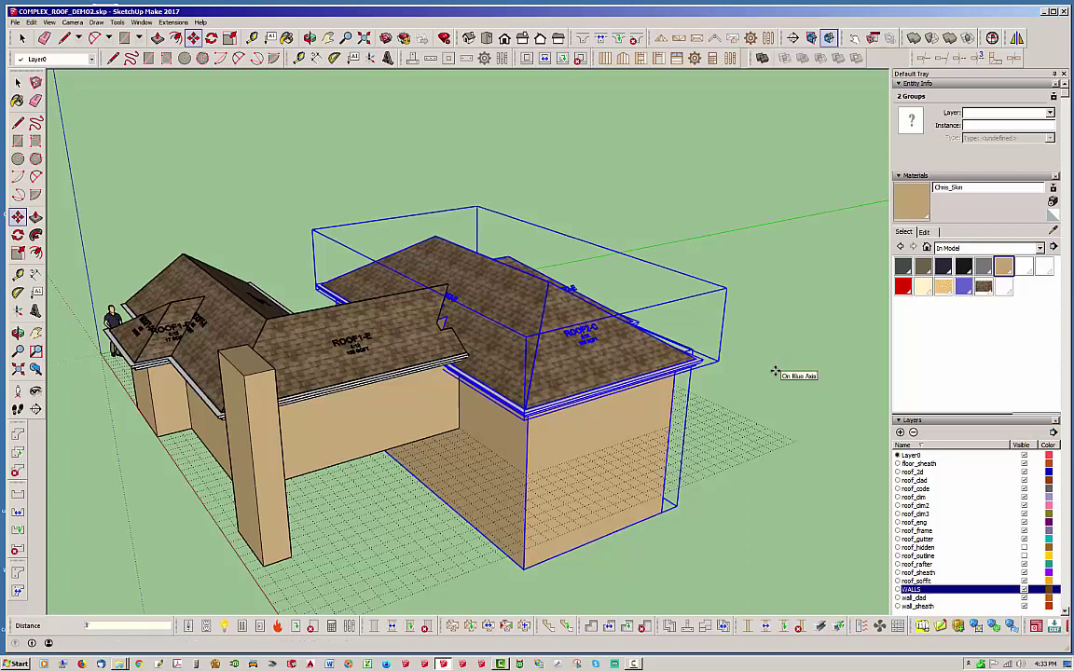
{"action": "key", "text": "space"}
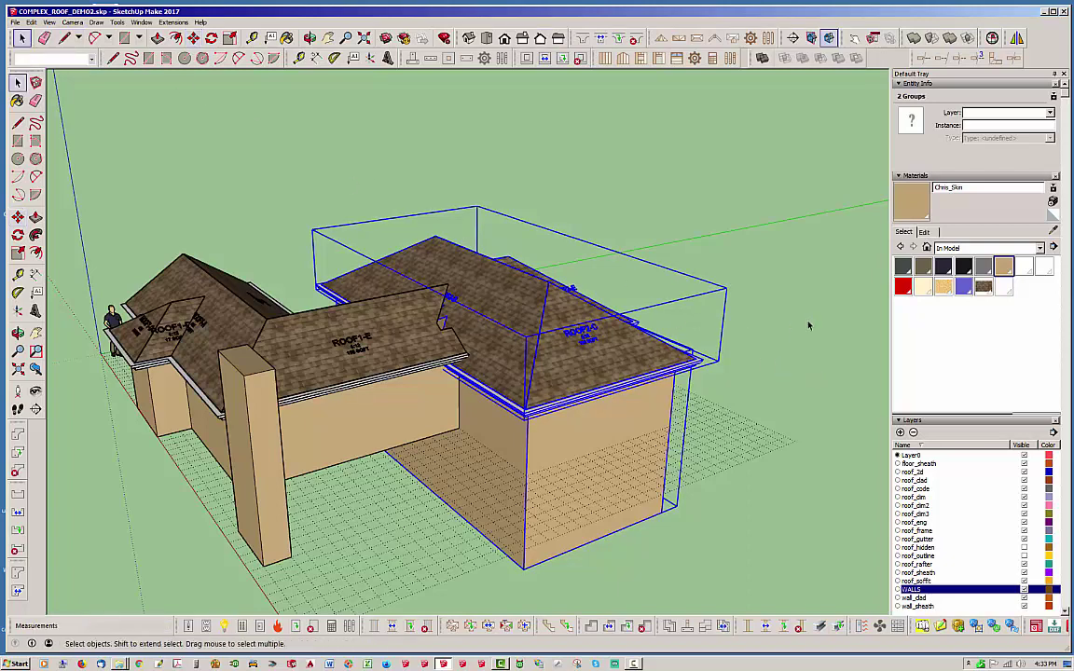
{"action": "left_click", "coordinate": [809, 326]}
{"action": "middle_click_drag", "start_coordinate": [808, 325], "coordinate": [448, 345]}
{"action": "scroll", "coordinate": [511, 366], "scroll_direction": "up", "scroll_amount": 5}
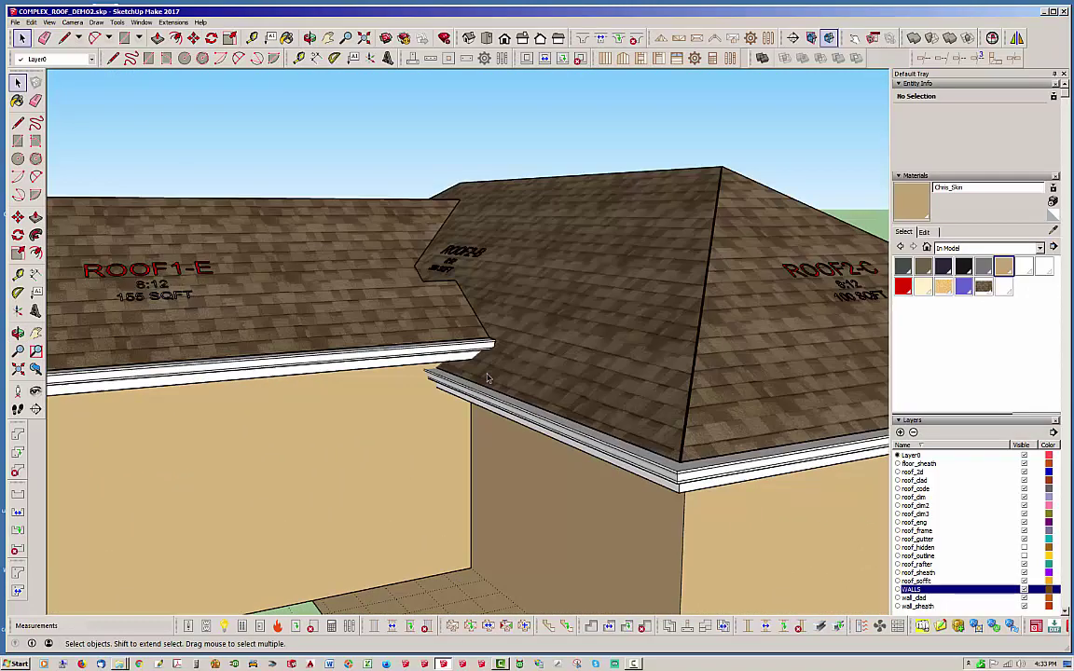
{"action": "middle_click_drag", "start_coordinate": [487, 378], "coordinate": [481, 353]}
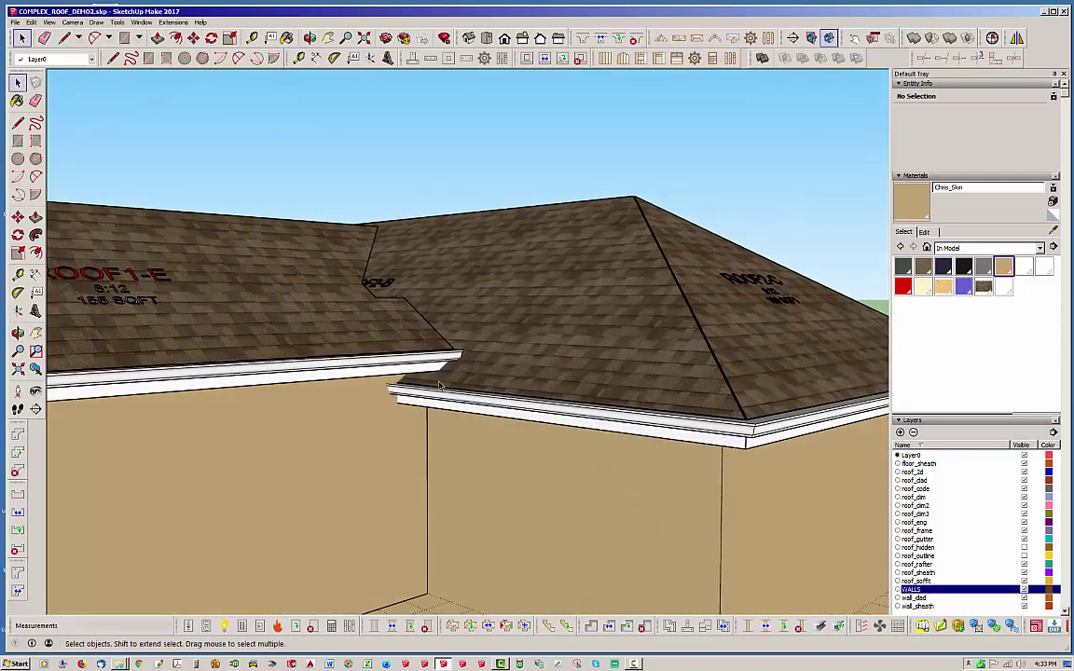
{"action": "middle_click_drag", "start_coordinate": [455, 366], "coordinate": [526, 354]}
{"action": "scroll", "coordinate": [526, 355], "scroll_direction": "down", "scroll_amount": 5}
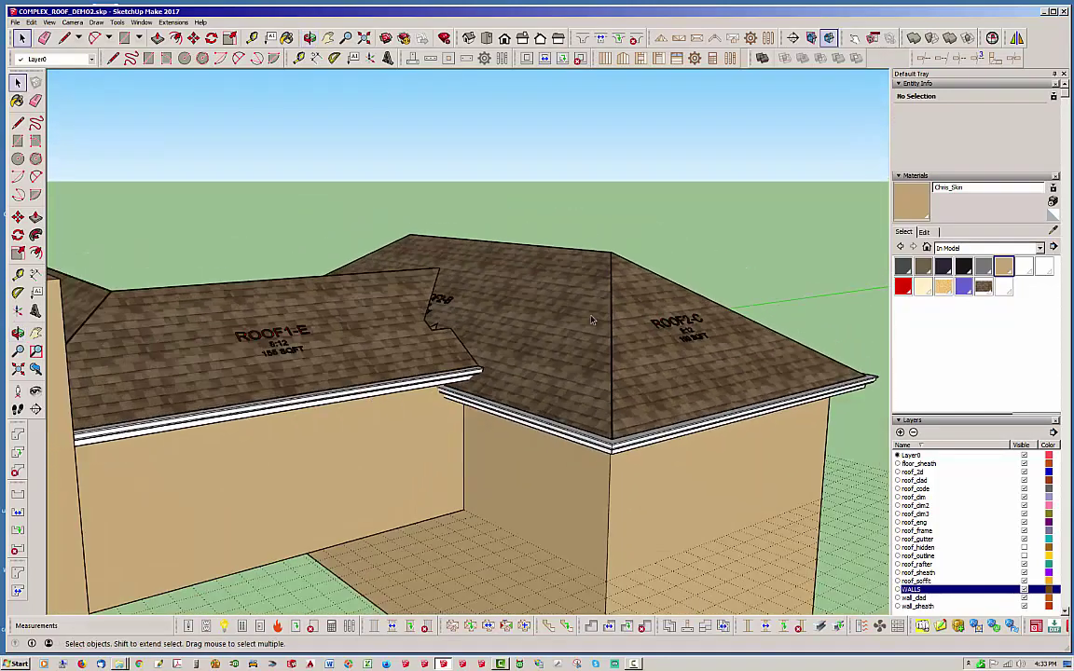
{"action": "middle_click_drag", "start_coordinate": [531, 283], "coordinate": [522, 335]}
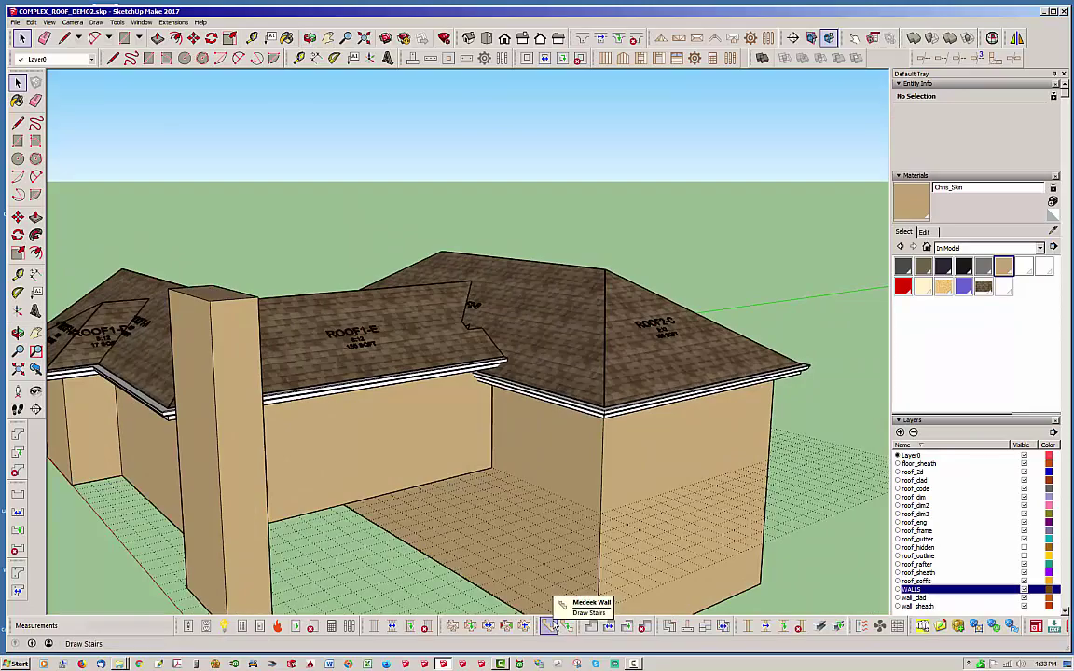
{"action": "middle_click_drag", "start_coordinate": [391, 448], "coordinate": [345, 419]}
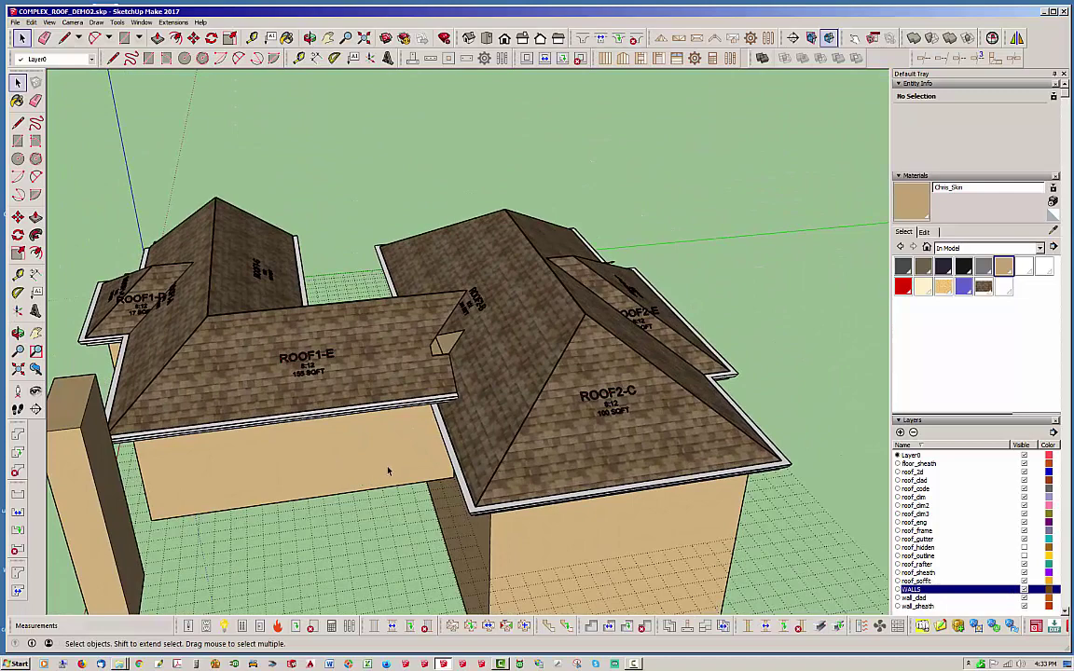
{"action": "middle_click_drag", "start_coordinate": [434, 422], "coordinate": [486, 366]}
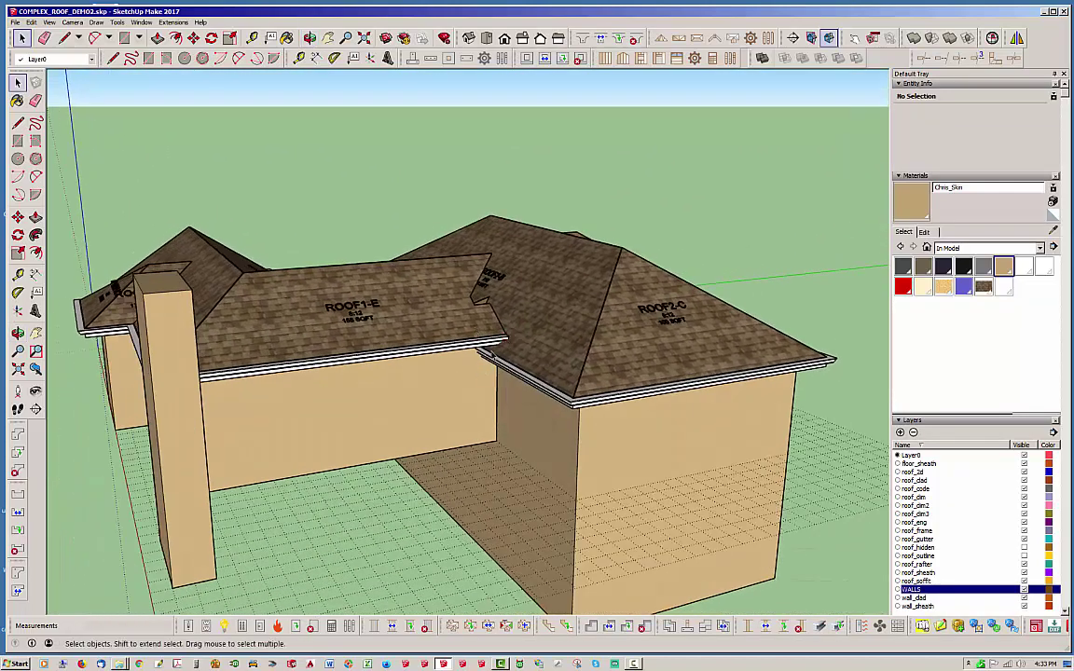
{"action": "middle_click_drag", "start_coordinate": [491, 380], "coordinate": [392, 492]}
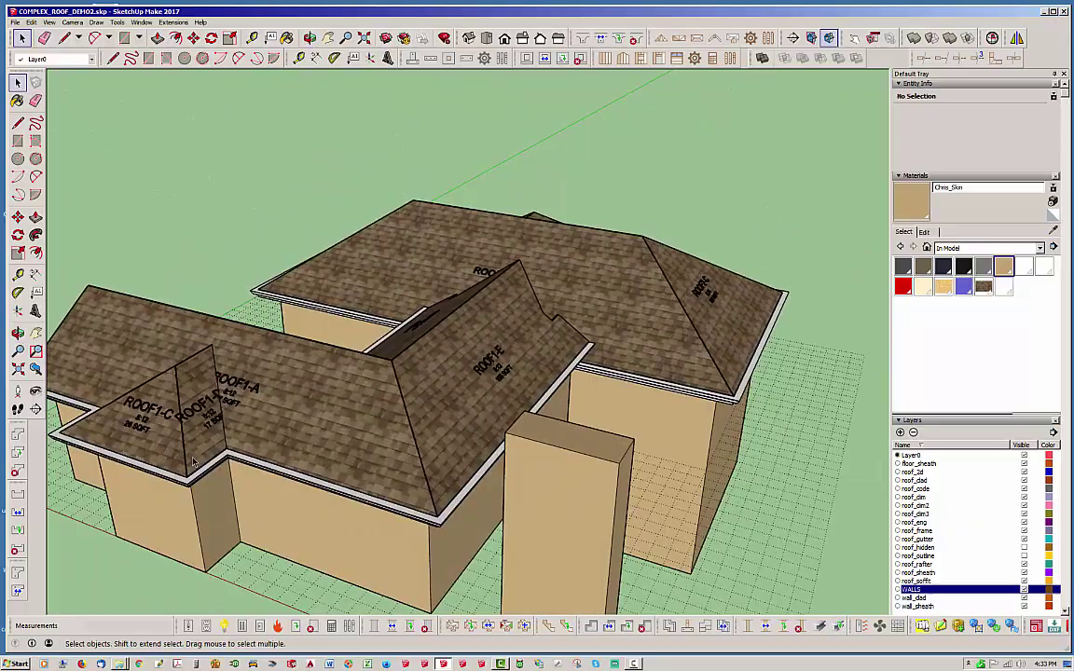
{"action": "middle_click_drag", "start_coordinate": [456, 390], "coordinate": [393, 391]}
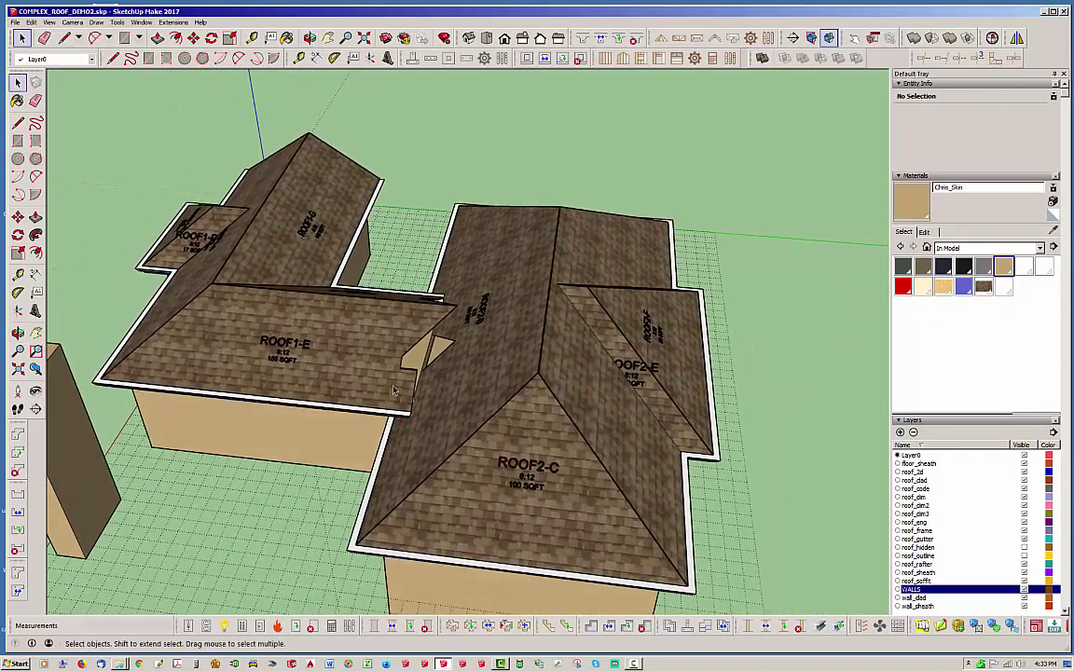
Apply Regen Complex Roof to the ROOF1 and ROOF2 roof assemblies.
{"action": "left_click", "coordinate": [370, 366]}
{"action": "right_click", "coordinate": [351, 360]}
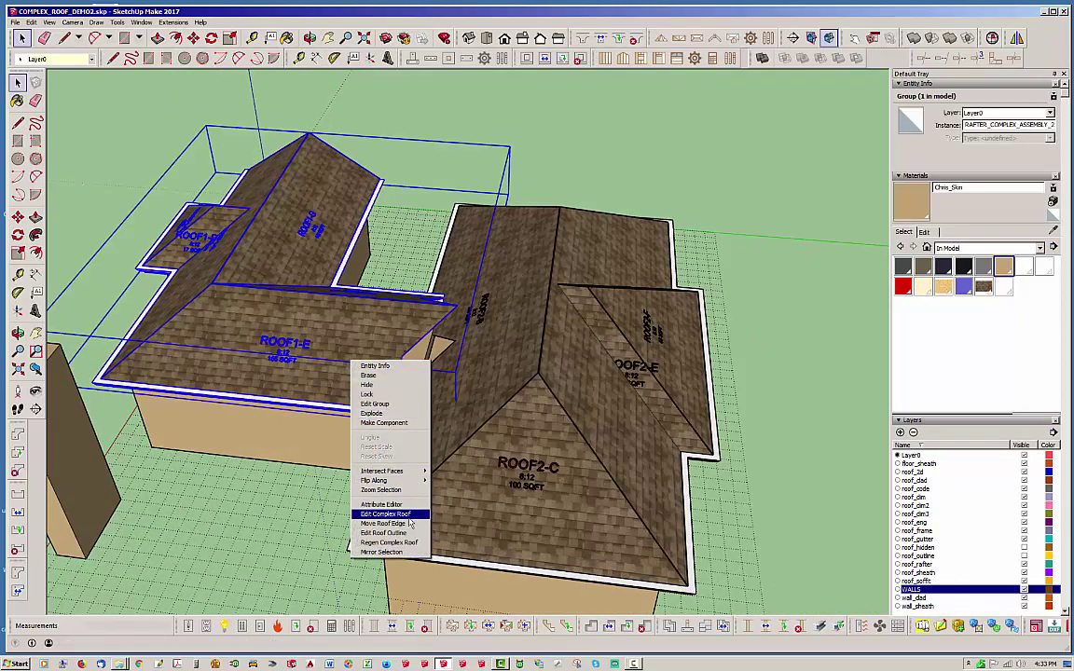
{"action": "left_click", "coordinate": [401, 547]}
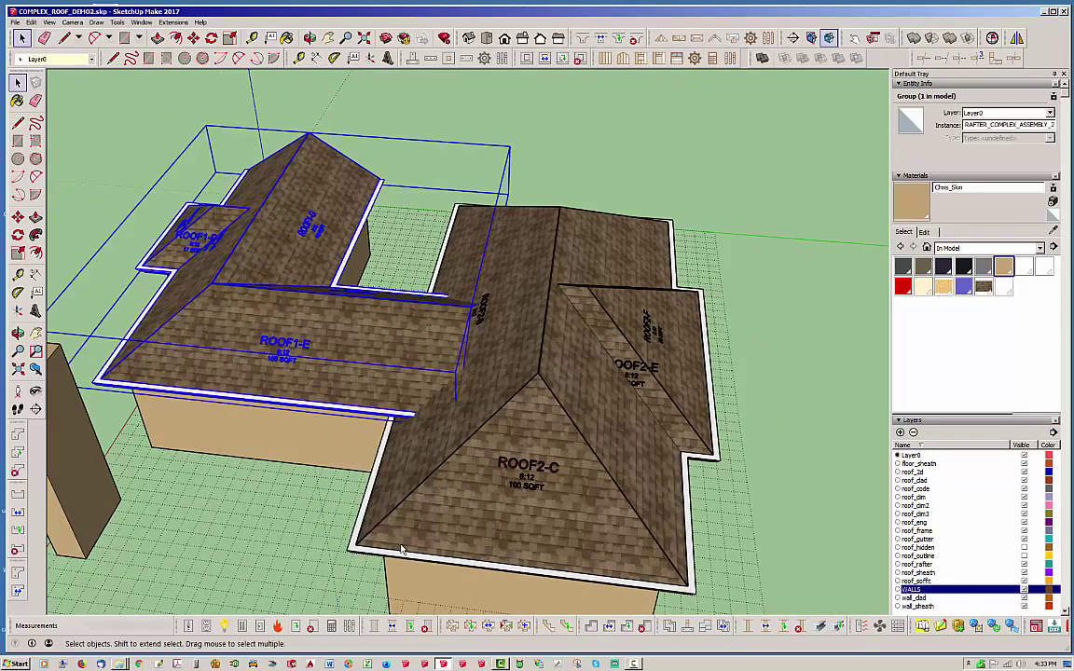
{"action": "middle_click_drag", "start_coordinate": [433, 501], "coordinate": [485, 280]}
{"action": "left_click", "coordinate": [579, 347]}
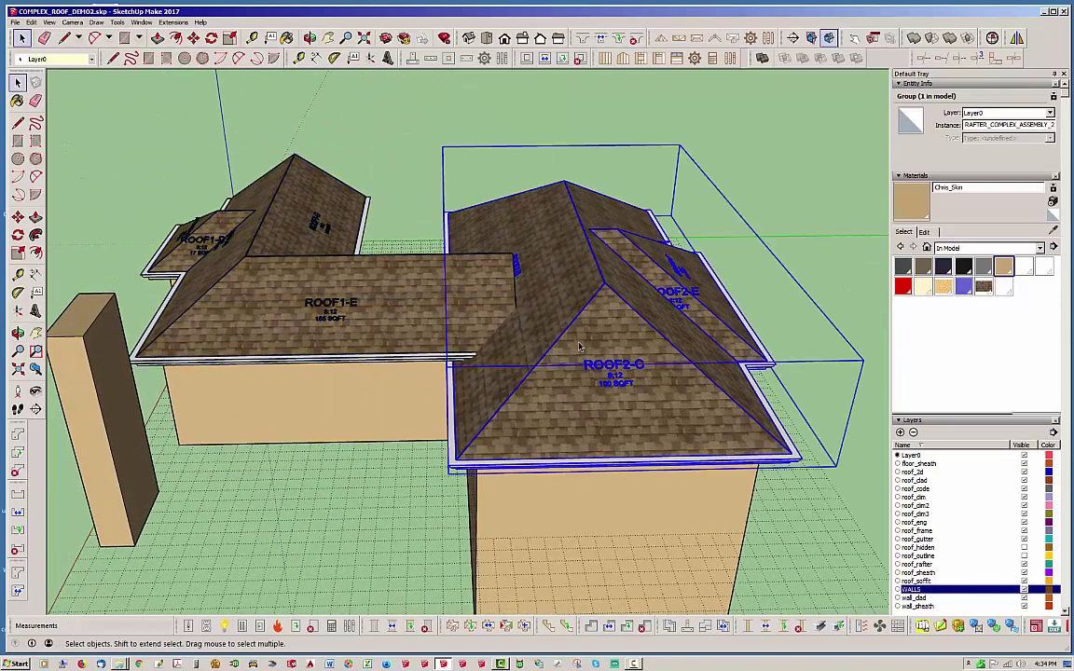
{"action": "right_click", "coordinate": [597, 333]}
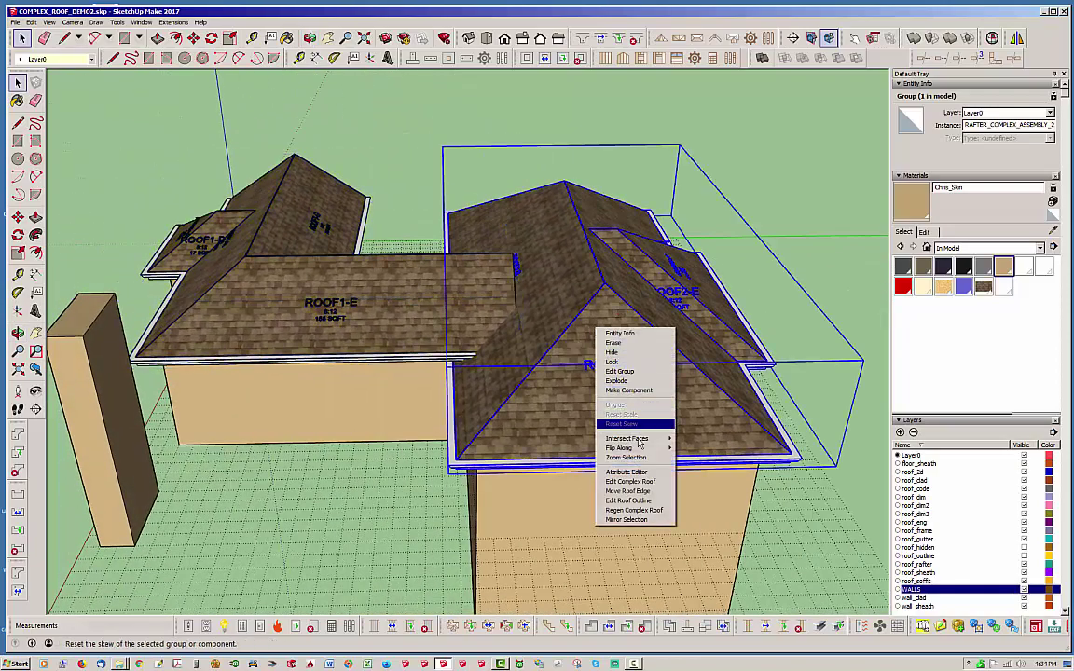
{"action": "left_click", "coordinate": [632, 511]}
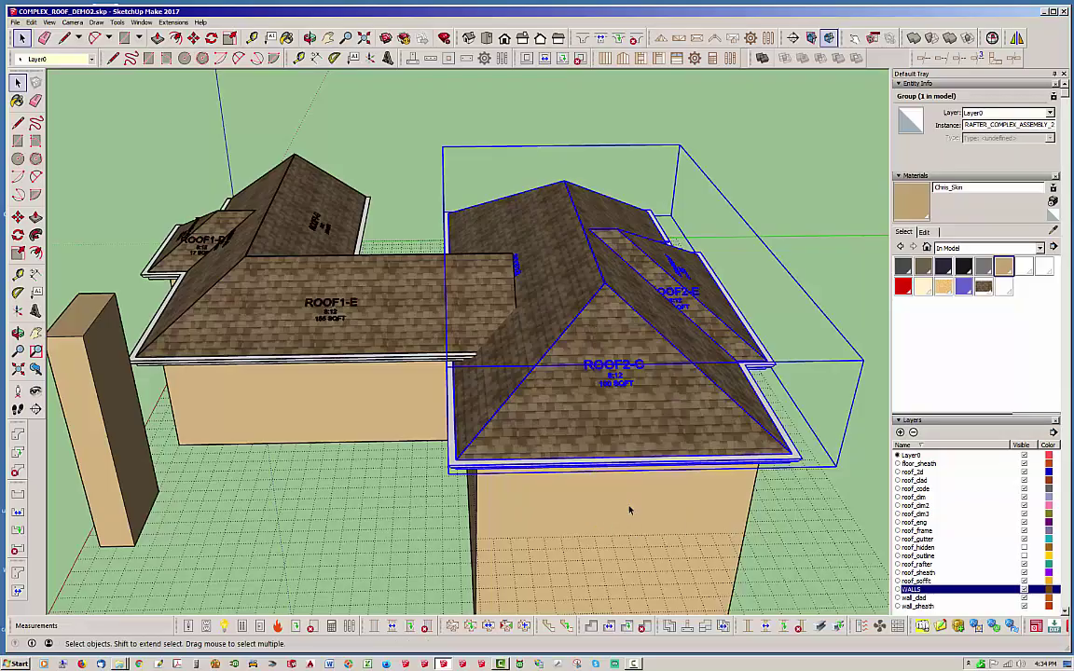
{"action": "middle_click_drag", "start_coordinate": [633, 506], "coordinate": [678, 302]}
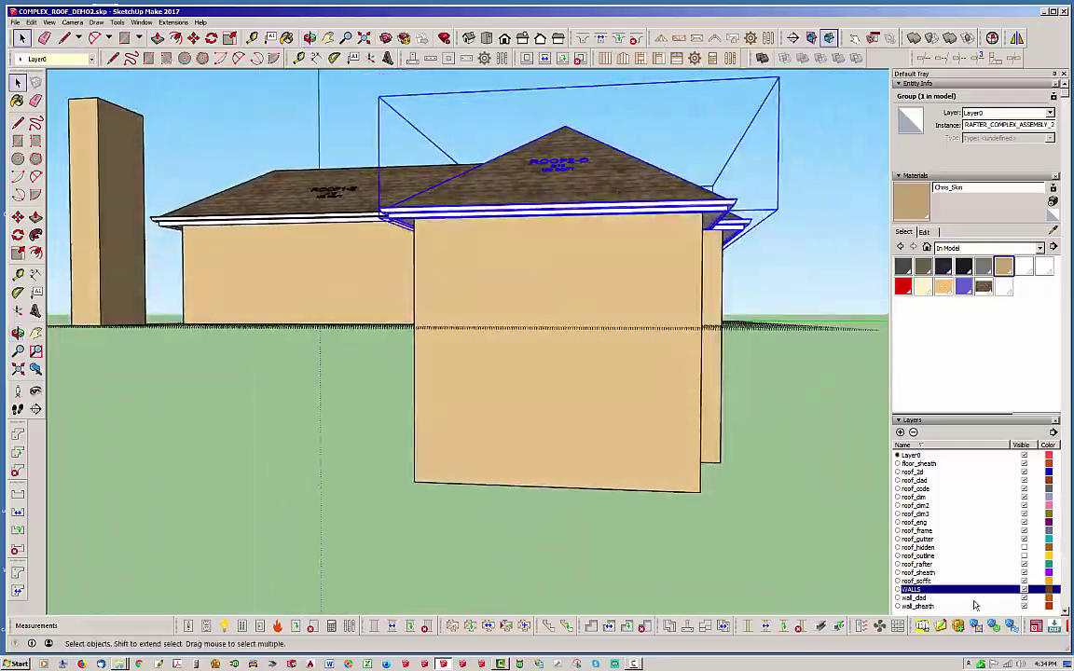
Hide the WALLS layer and view the remaining roofs from above.
{"action": "left_click", "coordinate": [1024, 590]}
{"action": "middle_click_drag", "start_coordinate": [642, 180], "coordinate": [464, 387]}
{"action": "scroll", "coordinate": [464, 387], "scroll_direction": "up", "scroll_amount": 3}
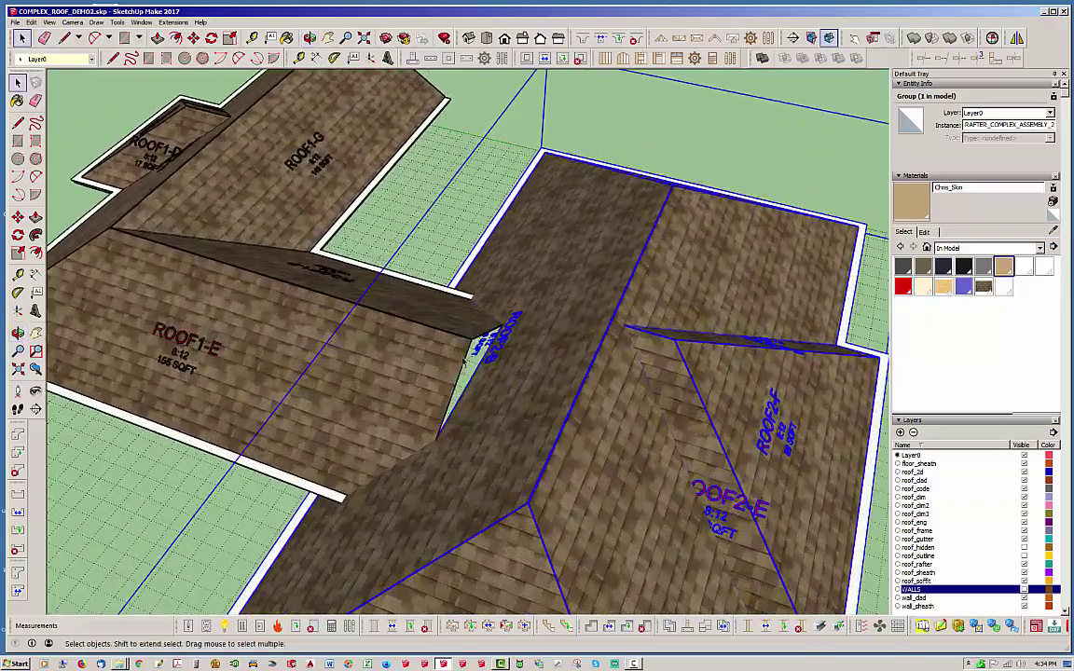
{"action": "scroll", "coordinate": [393, 345], "scroll_direction": "down", "scroll_amount": 4}
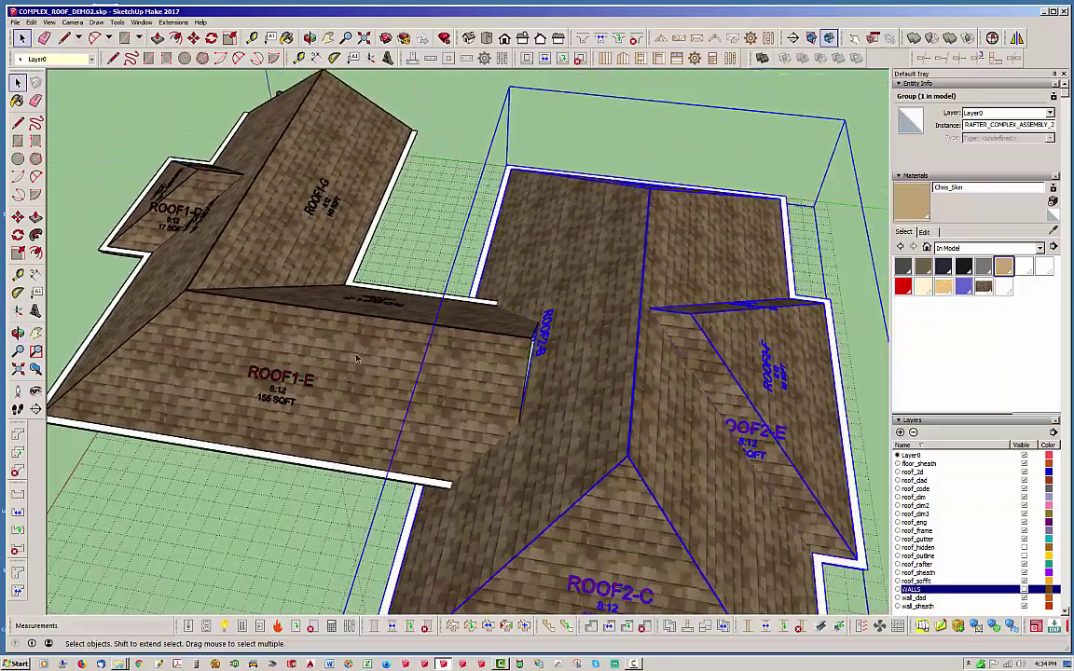
{"action": "middle_click_drag", "start_coordinate": [393, 345], "coordinate": [605, 503]}
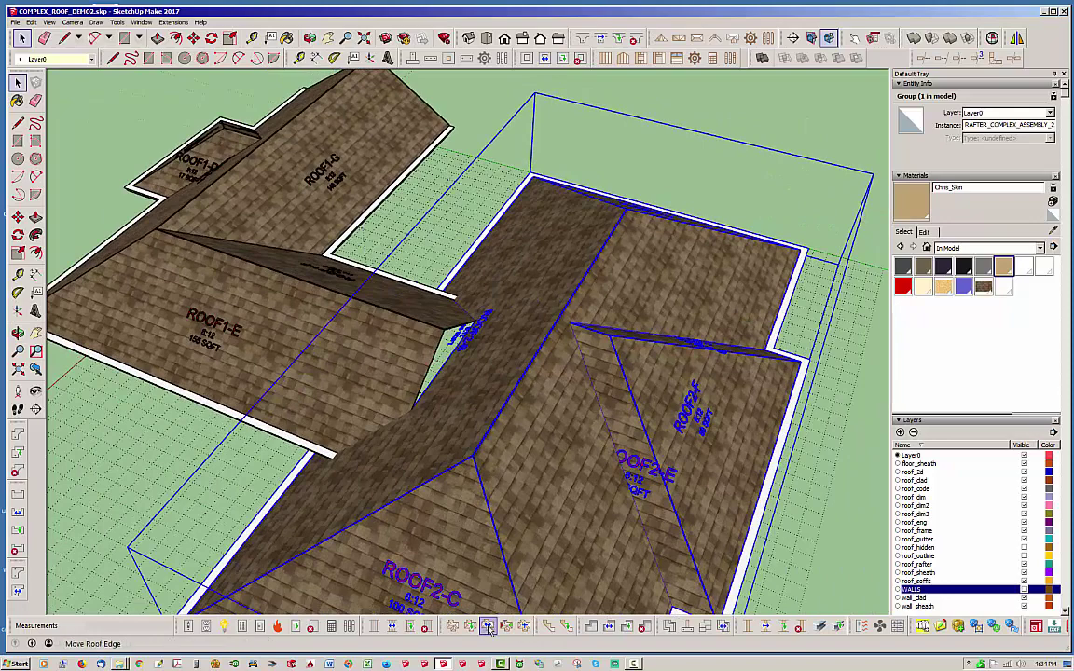
Try Medeek Move Roof Edge on the ROOF1-E/ROOF2 junction edge and rebuild the roofs.
{"action": "left_click", "coordinate": [567, 149]}
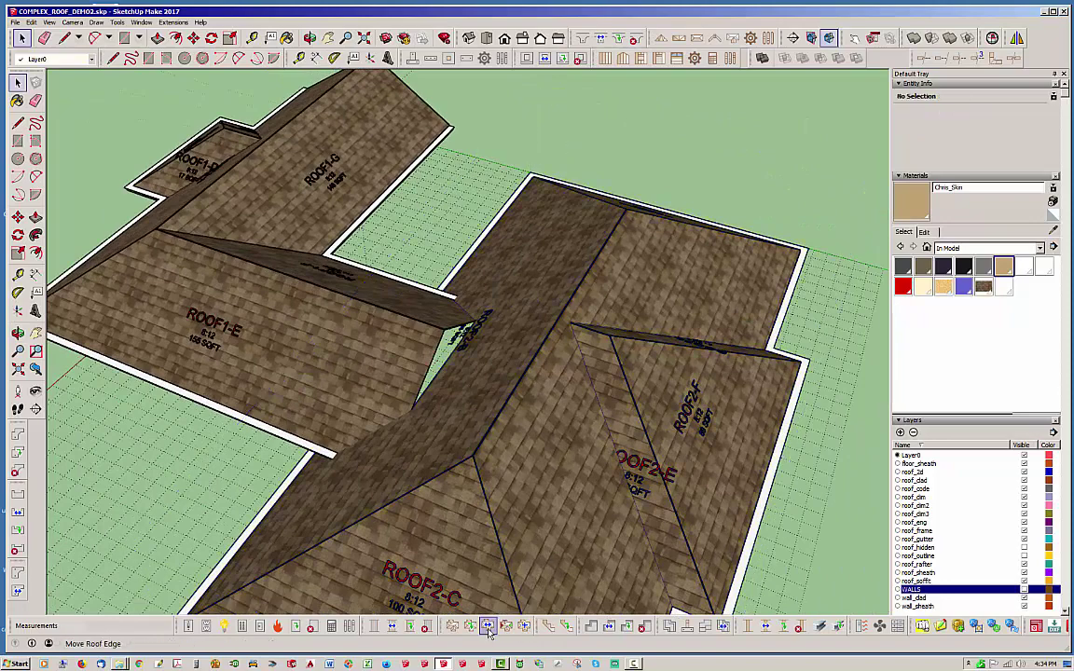
{"action": "left_click", "coordinate": [487, 626]}
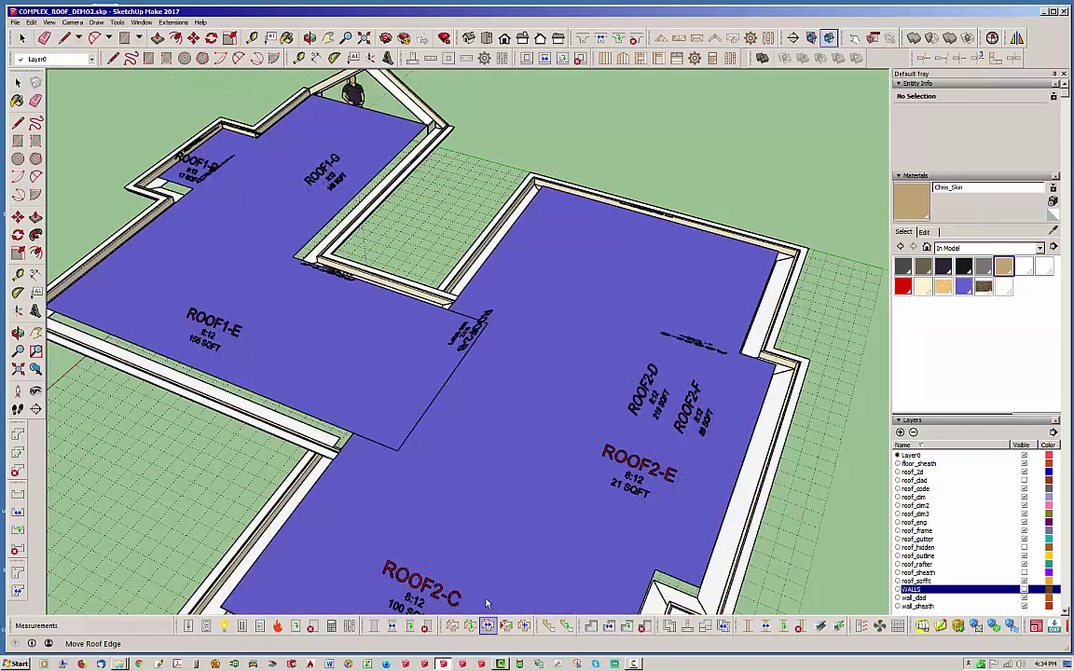
{"action": "left_click", "coordinate": [449, 378]}
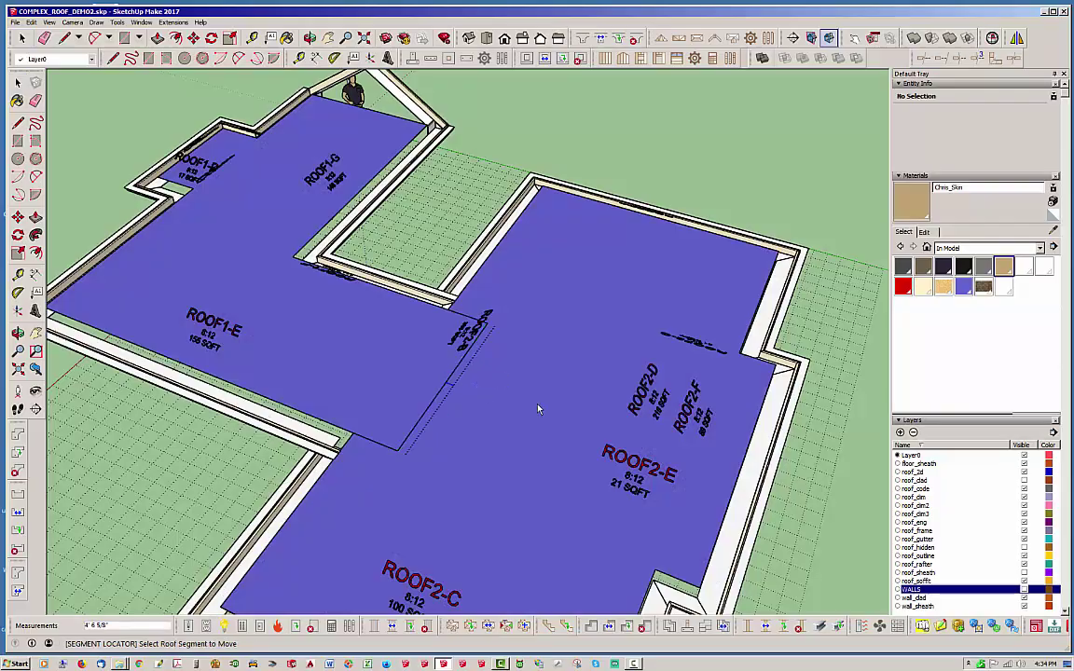
{"action": "middle_click_drag", "start_coordinate": [538, 409], "coordinate": [544, 454]}
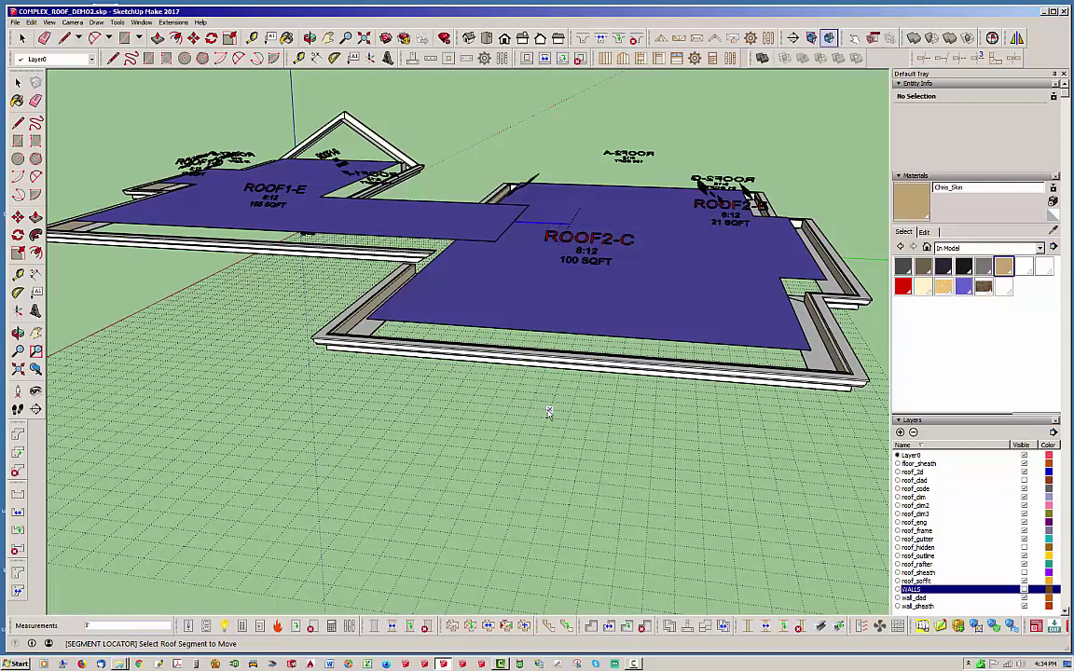
{"action": "key", "text": "Return"}
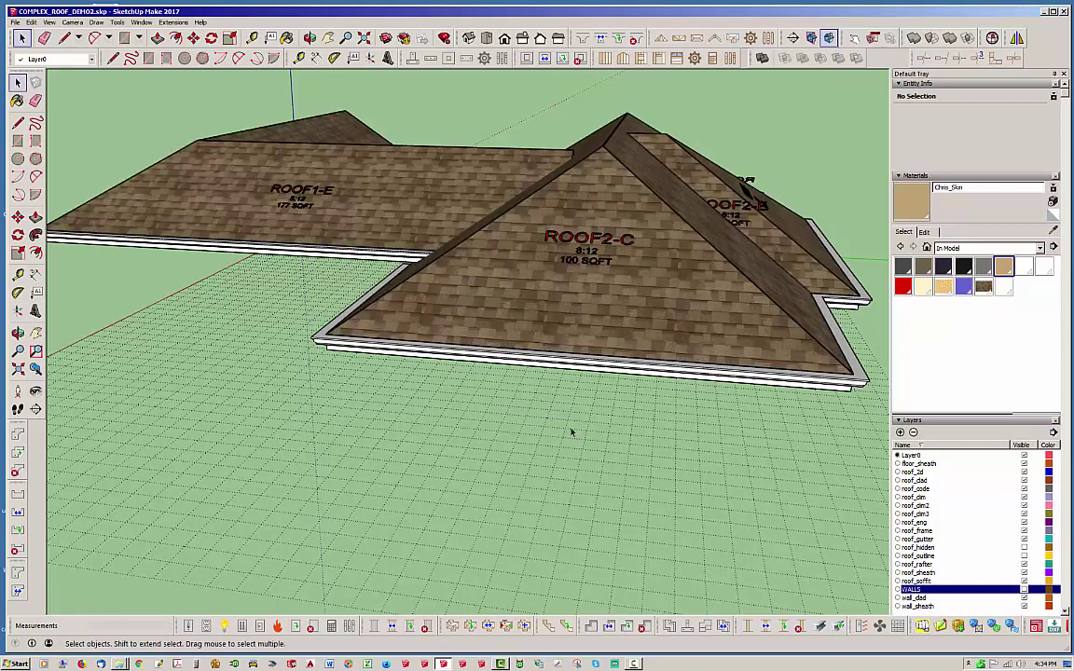
{"action": "left_click", "coordinate": [486, 630]}
{"action": "middle_click_drag", "start_coordinate": [479, 401], "coordinate": [532, 305]}
{"action": "scroll", "coordinate": [533, 387], "scroll_direction": "down", "scroll_amount": 2}
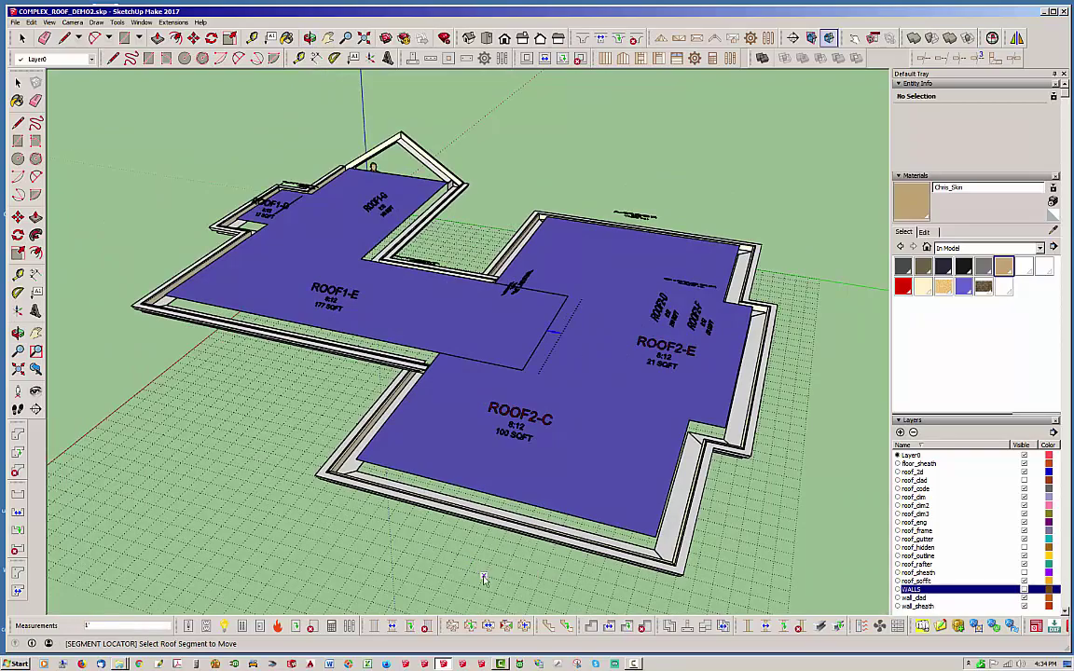
{"action": "key", "text": "space"}
{"action": "middle_click_drag", "start_coordinate": [539, 530], "coordinate": [535, 560]}
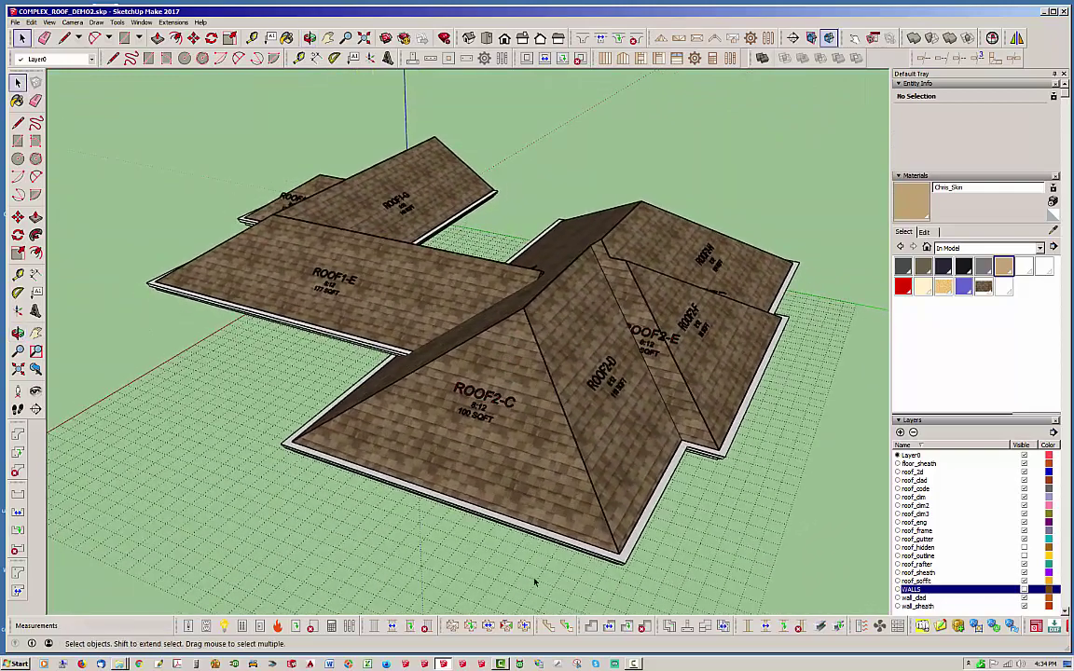
Offset the junction roof edge by 3" and rebuild the roofs.
{"action": "left_click", "coordinate": [488, 629]}
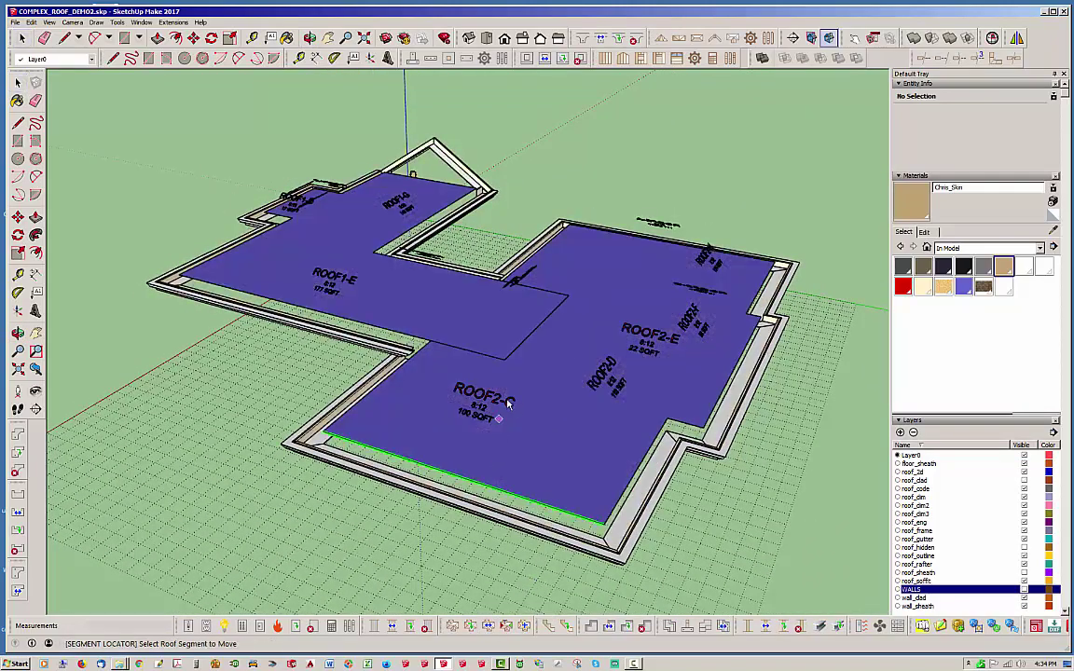
{"action": "left_click", "coordinate": [520, 351]}
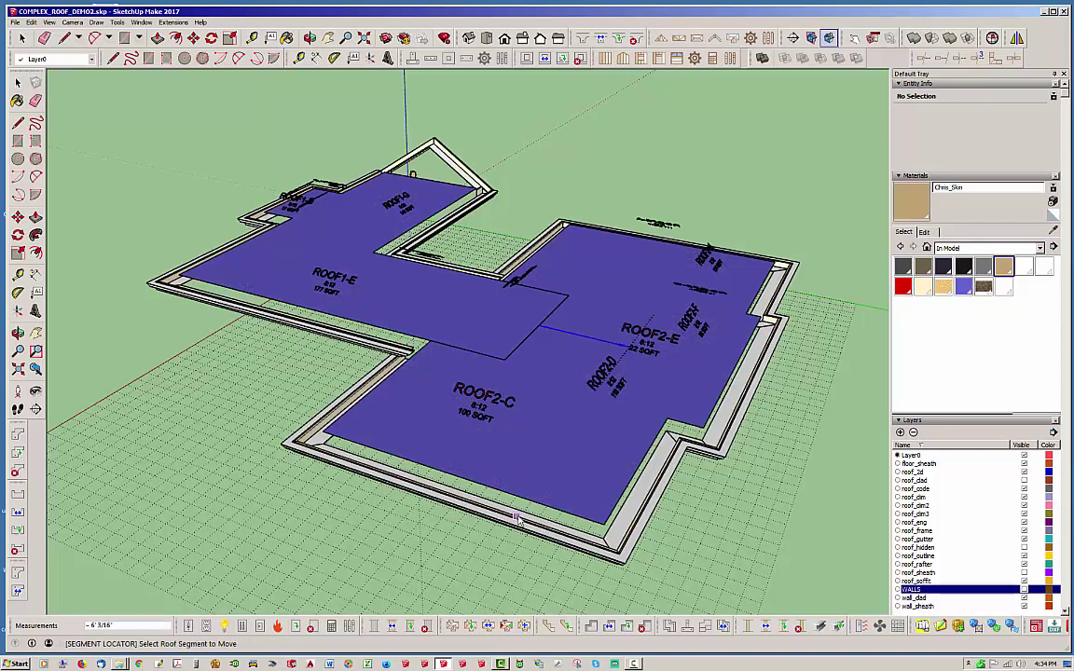
{"action": "type", "text": "3"}
{"action": "key", "text": "Return"}
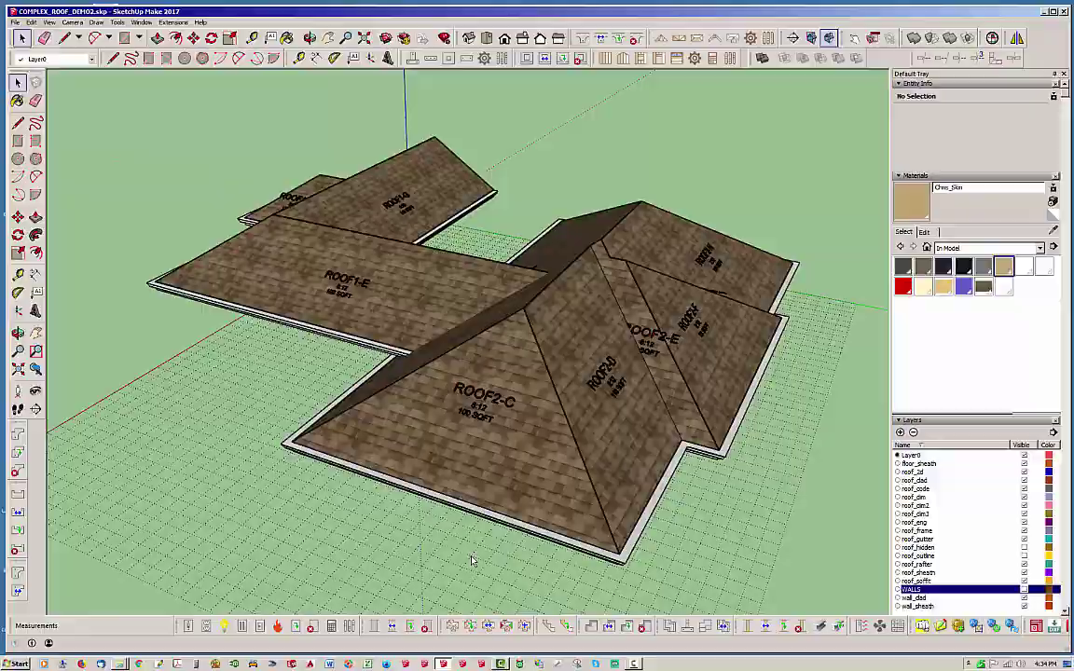
{"action": "middle_click_drag", "start_coordinate": [471, 558], "coordinate": [513, 164]}
Check the roof underside, run Regen Complex Roof on ROOF2, then deselect.
{"action": "scroll", "coordinate": [523, 162], "scroll_direction": "up", "scroll_amount": 3}
{"action": "scroll", "coordinate": [523, 163], "scroll_direction": "up", "scroll_amount": 2}
{"action": "scroll", "coordinate": [514, 164], "scroll_direction": "up", "scroll_amount": 3}
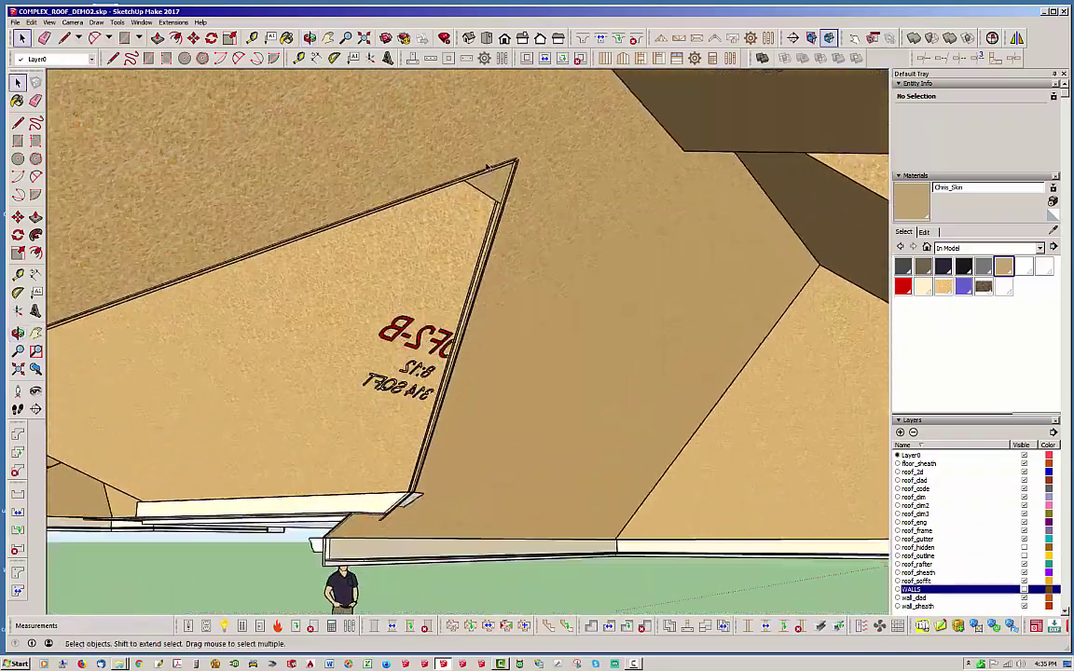
{"action": "scroll", "coordinate": [493, 171], "scroll_direction": "down", "scroll_amount": 6}
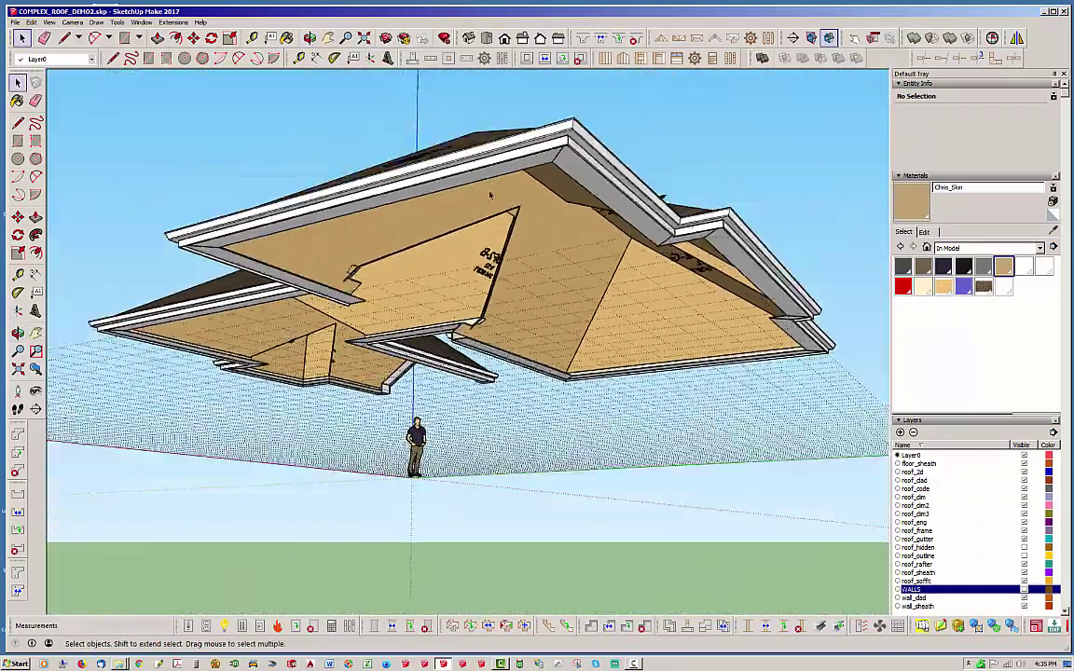
{"action": "middle_click_drag", "start_coordinate": [522, 223], "coordinate": [634, 429]}
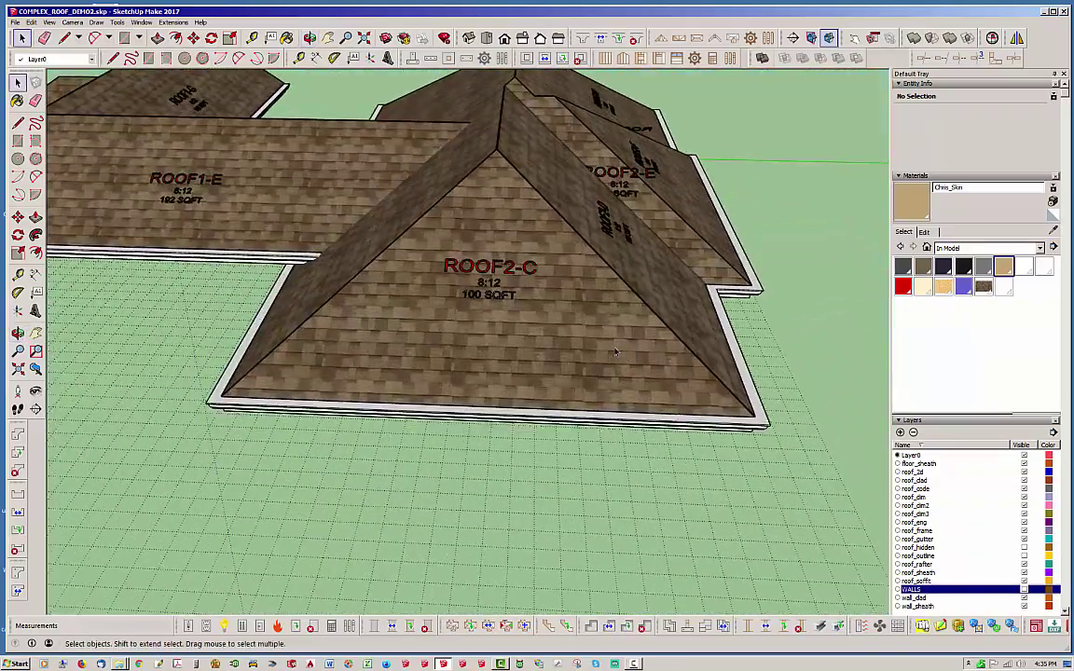
{"action": "middle_click_drag", "start_coordinate": [615, 353], "coordinate": [591, 392]}
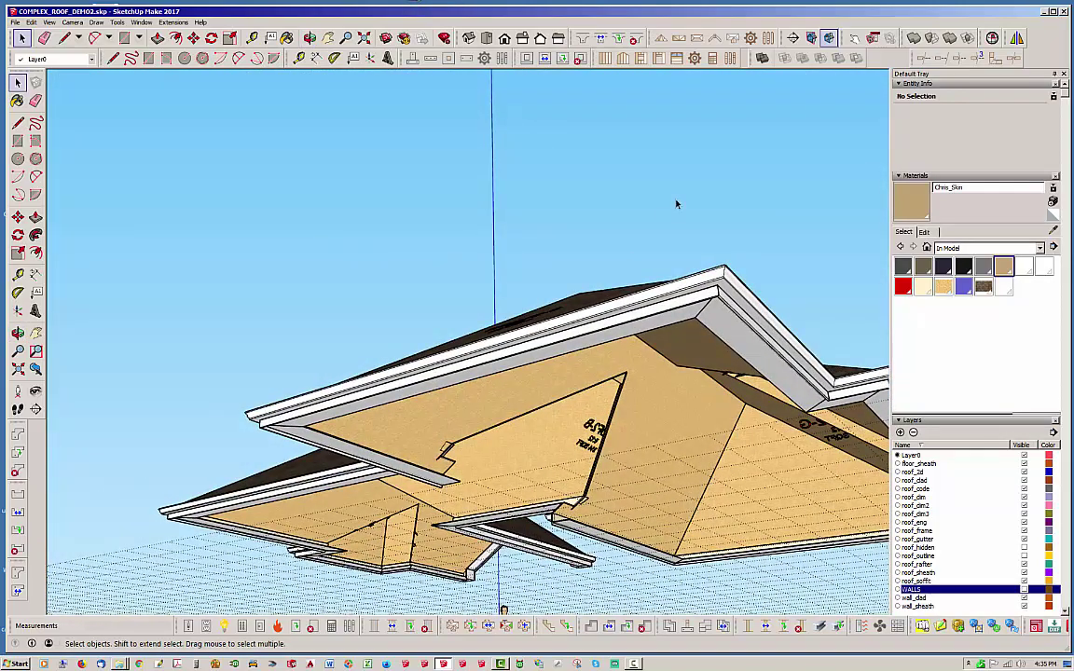
{"action": "right_click", "coordinate": [639, 336]}
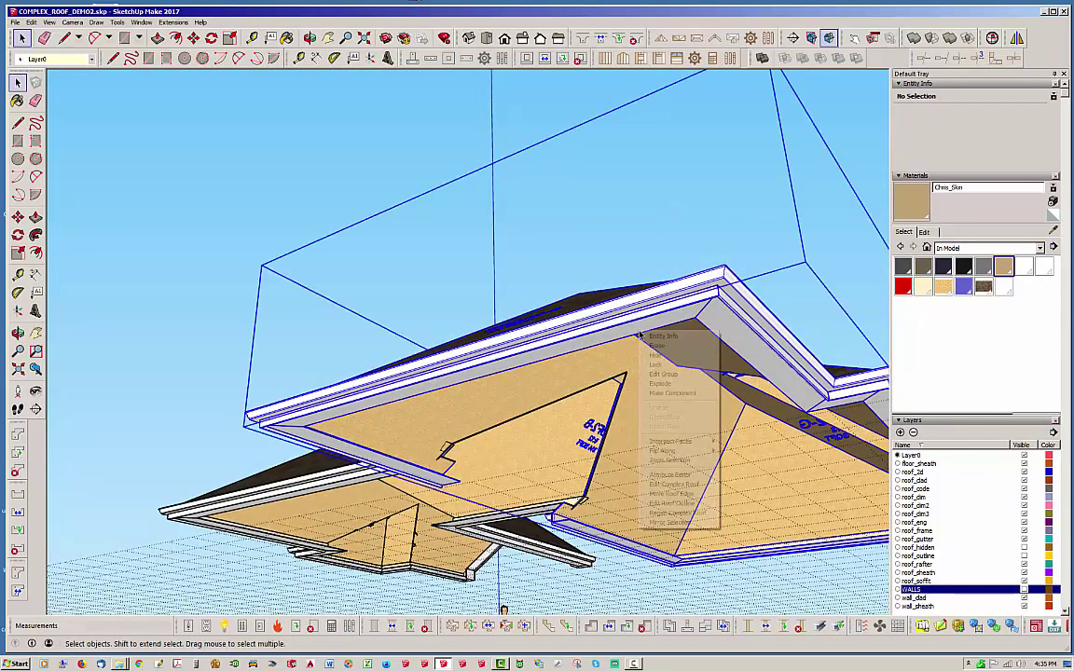
{"action": "left_click", "coordinate": [704, 518]}
{"action": "scroll", "coordinate": [618, 425], "scroll_direction": "up", "scroll_amount": 5}
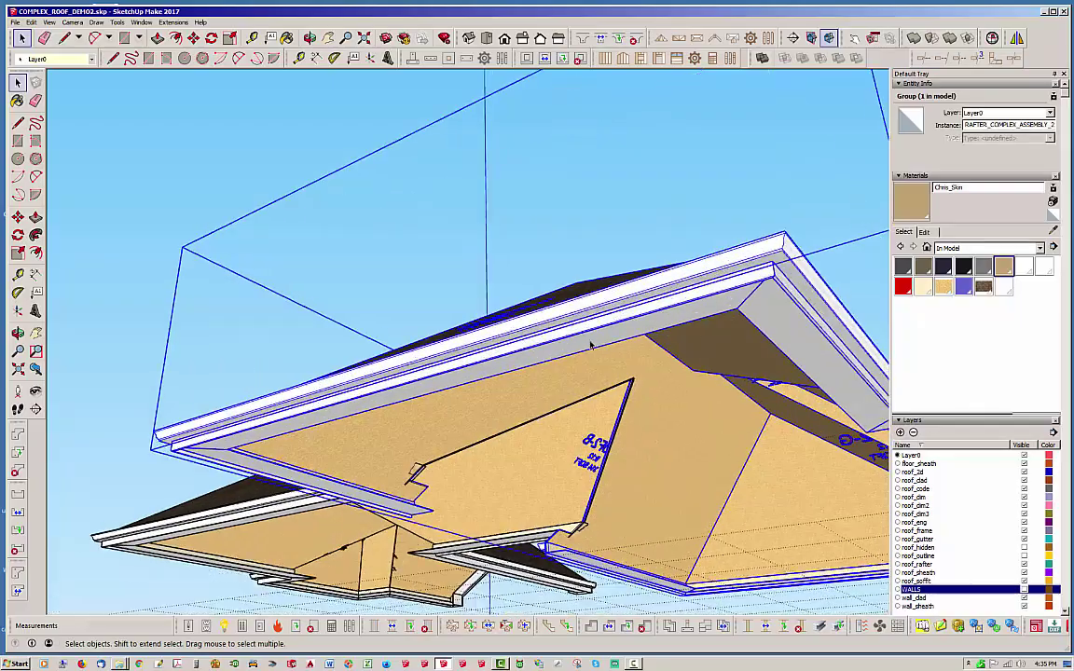
{"action": "scroll", "coordinate": [618, 425], "scroll_direction": "up", "scroll_amount": 2}
{"action": "scroll", "coordinate": [625, 411], "scroll_direction": "down", "scroll_amount": 7}
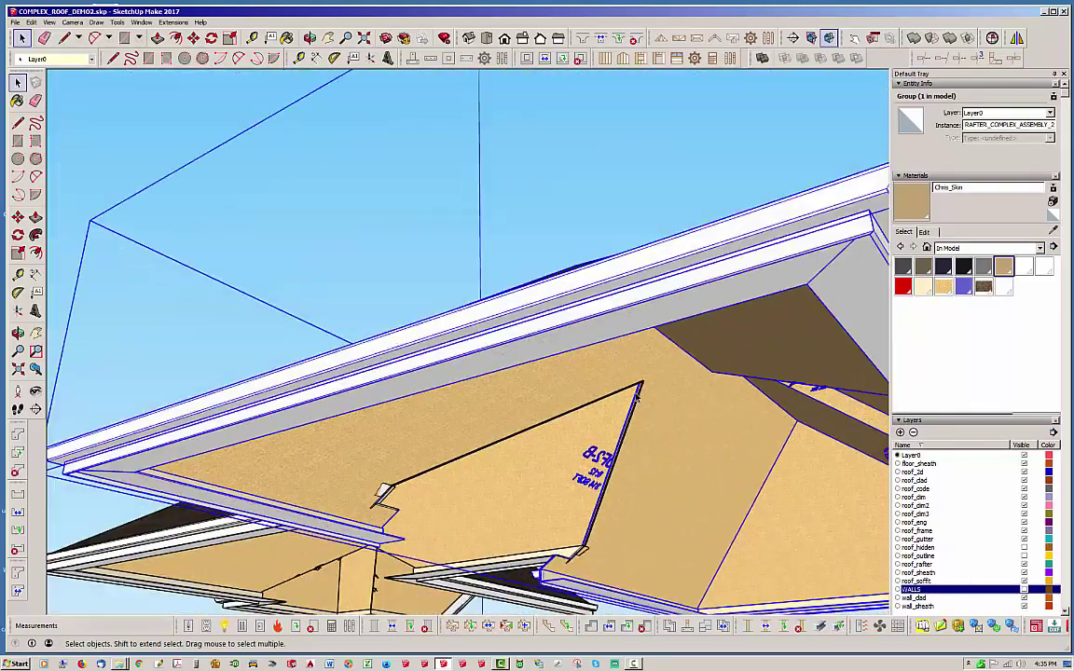
{"action": "middle_click_drag", "start_coordinate": [631, 395], "coordinate": [460, 425]}
{"action": "scroll", "coordinate": [460, 425], "scroll_direction": "up", "scroll_amount": 5}
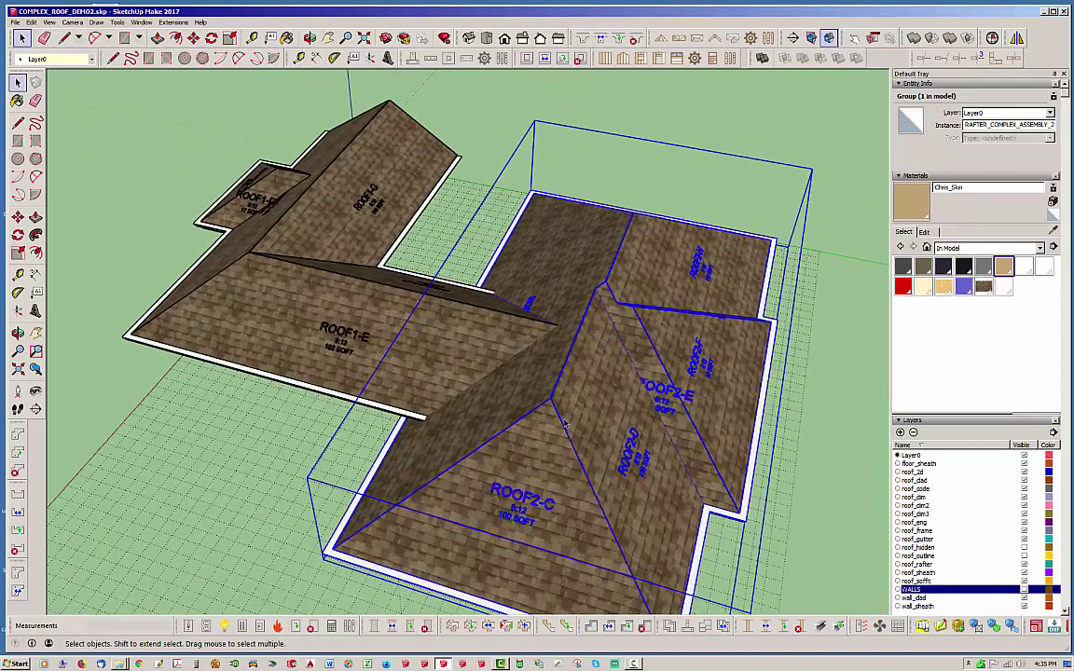
{"action": "left_click", "coordinate": [240, 96]}
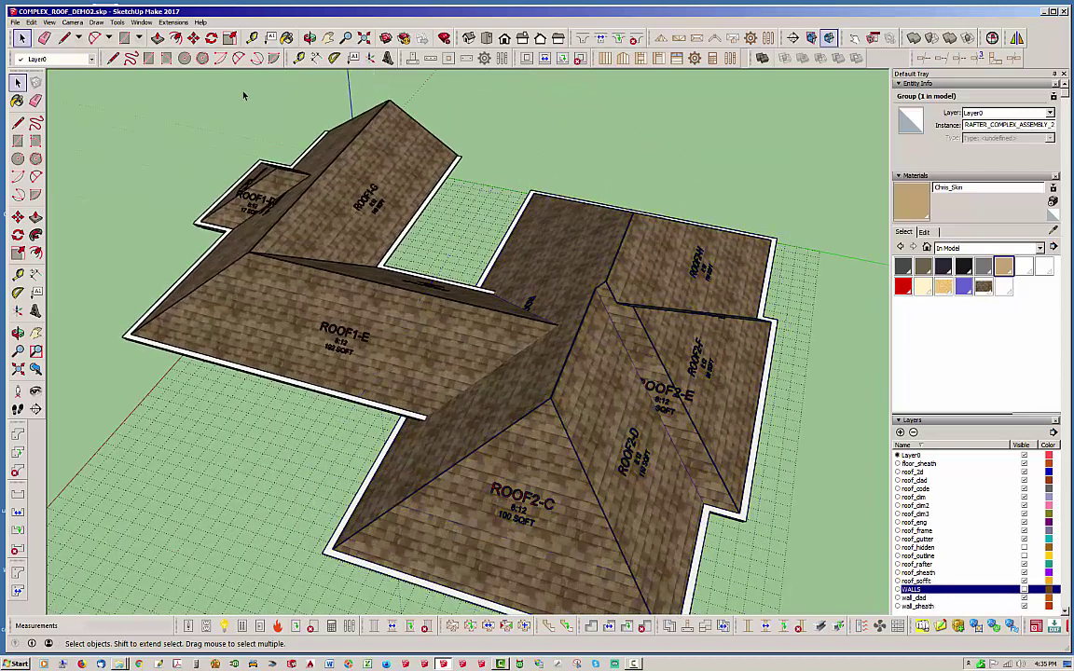
Start moving the ROOF2 assembly, then abandon the move and deselect it.
{"action": "left_click", "coordinate": [577, 282]}
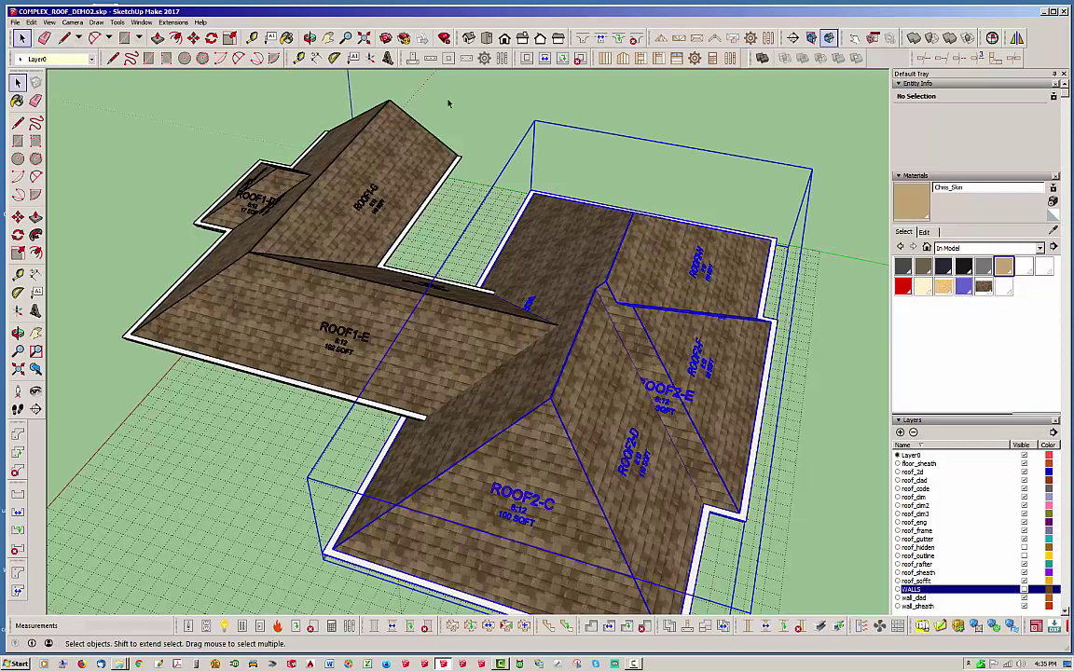
{"action": "left_click", "coordinate": [193, 38]}
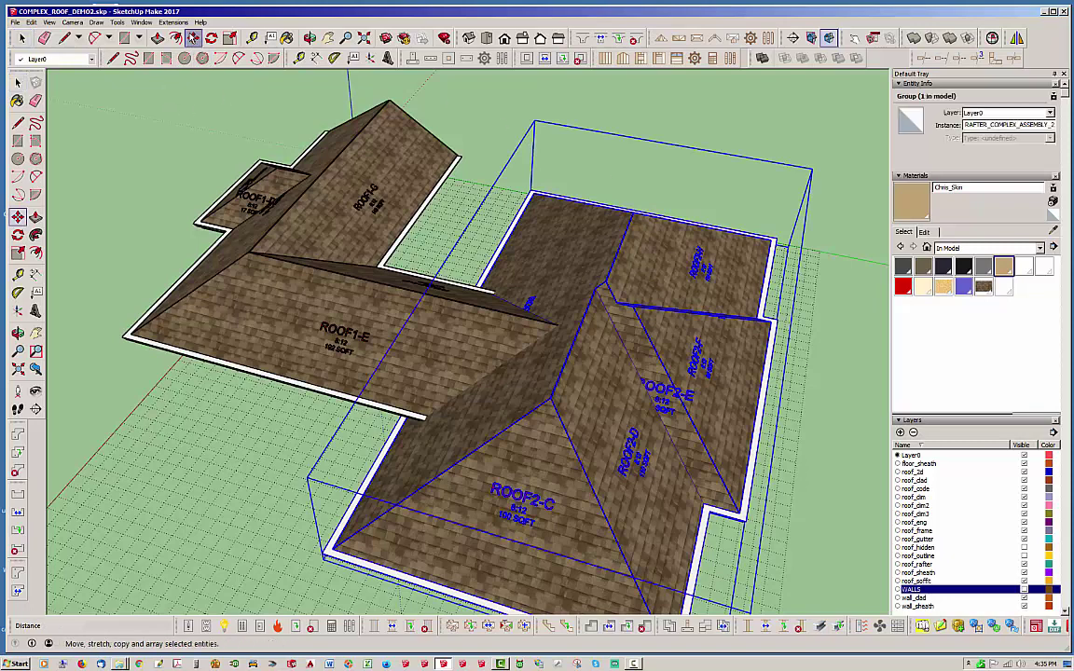
{"action": "left_click", "coordinate": [299, 465]}
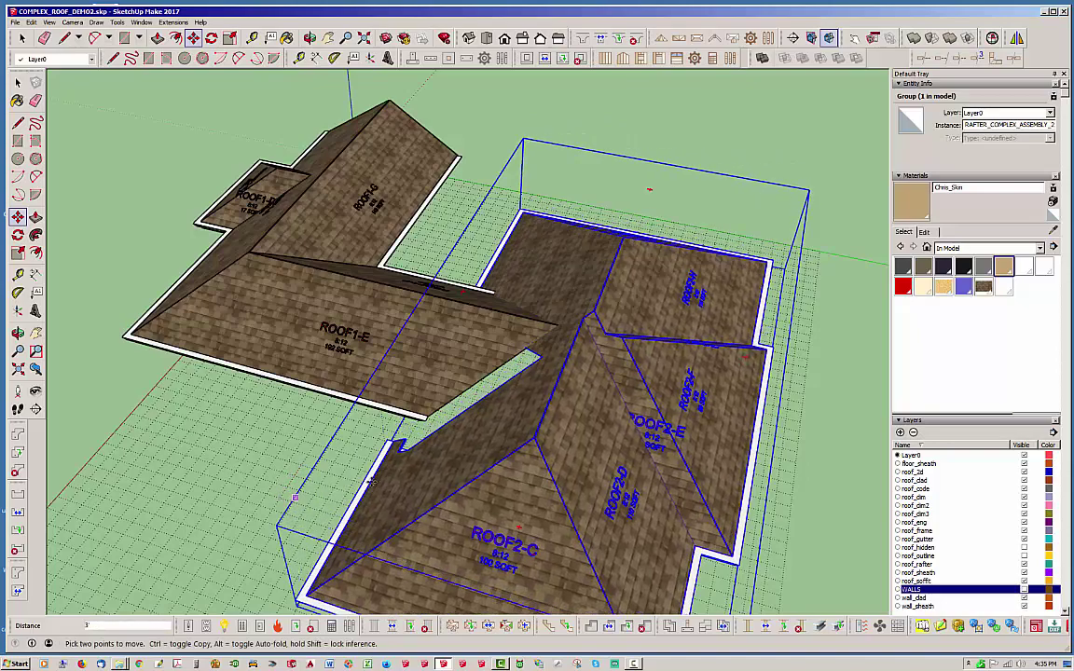
{"action": "left_click", "coordinate": [21, 38]}
{"action": "left_click", "coordinate": [727, 113]}
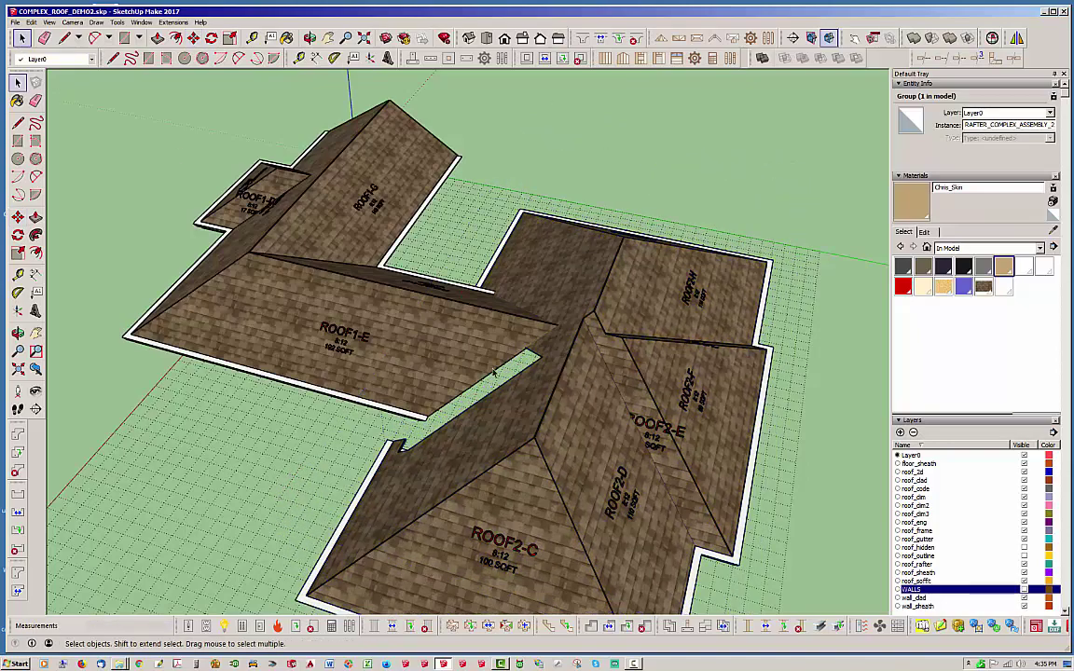
{"action": "middle_click_drag", "start_coordinate": [446, 336], "coordinate": [531, 347]}
Regenerate the right roof with ROOF2-C as a standalone hip roof.
{"action": "right_click", "coordinate": [504, 315]}
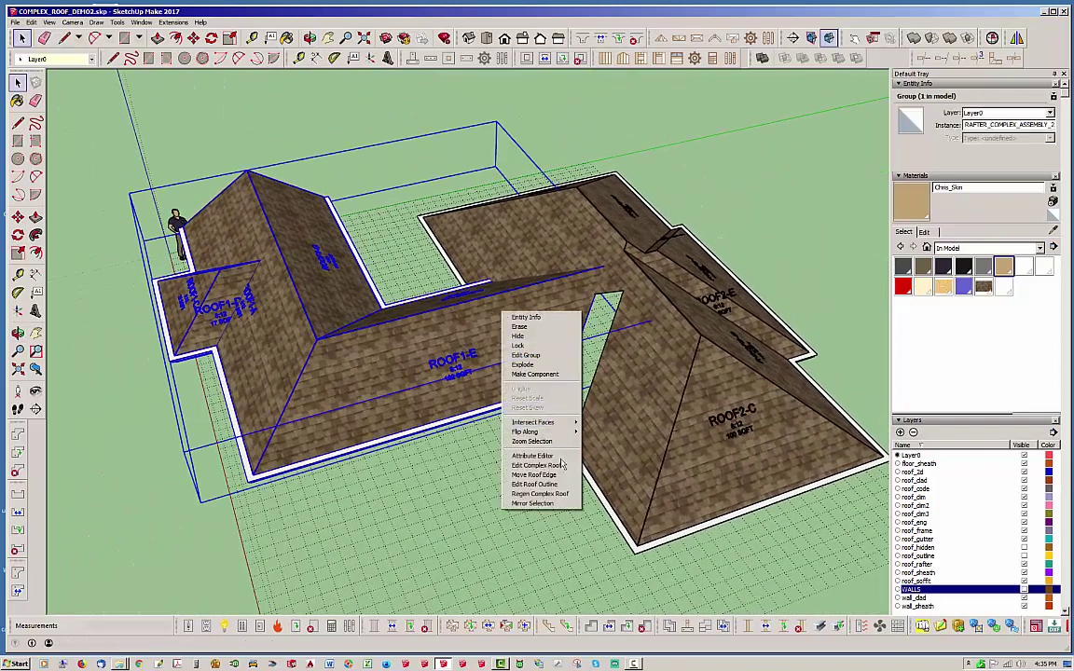
{"action": "left_click", "coordinate": [557, 495]}
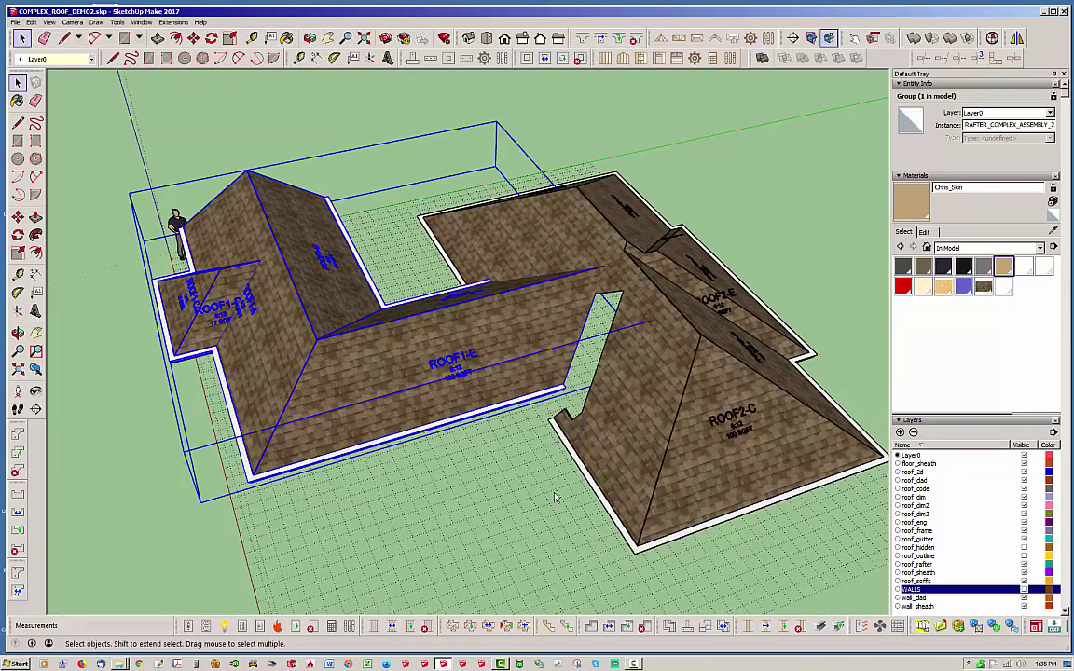
{"action": "right_click", "coordinate": [651, 389]}
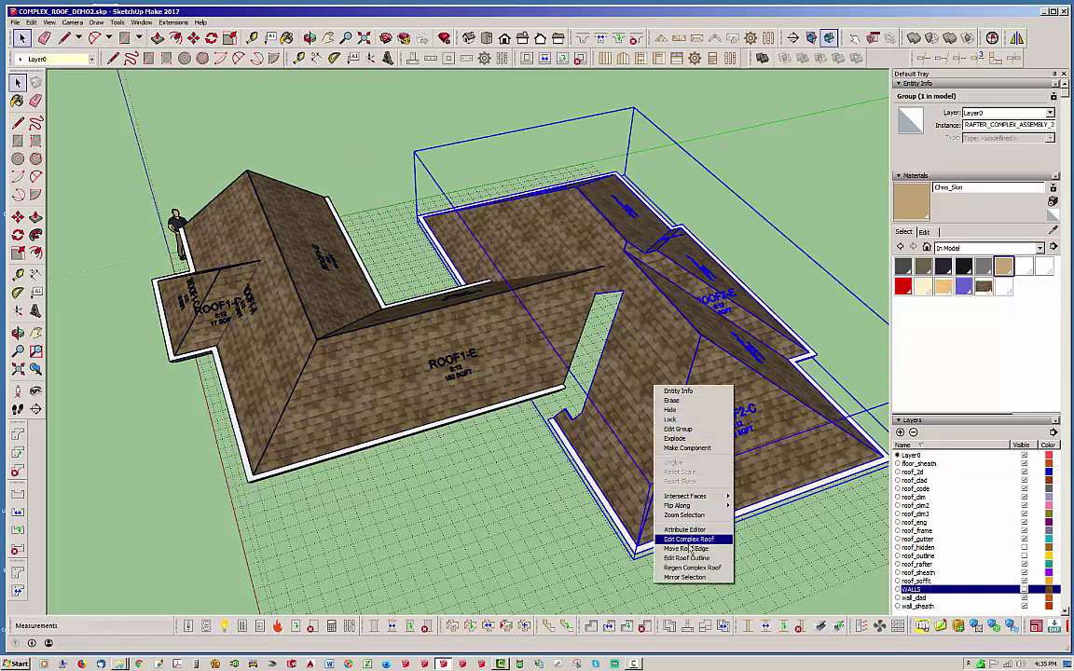
{"action": "left_click", "coordinate": [686, 569]}
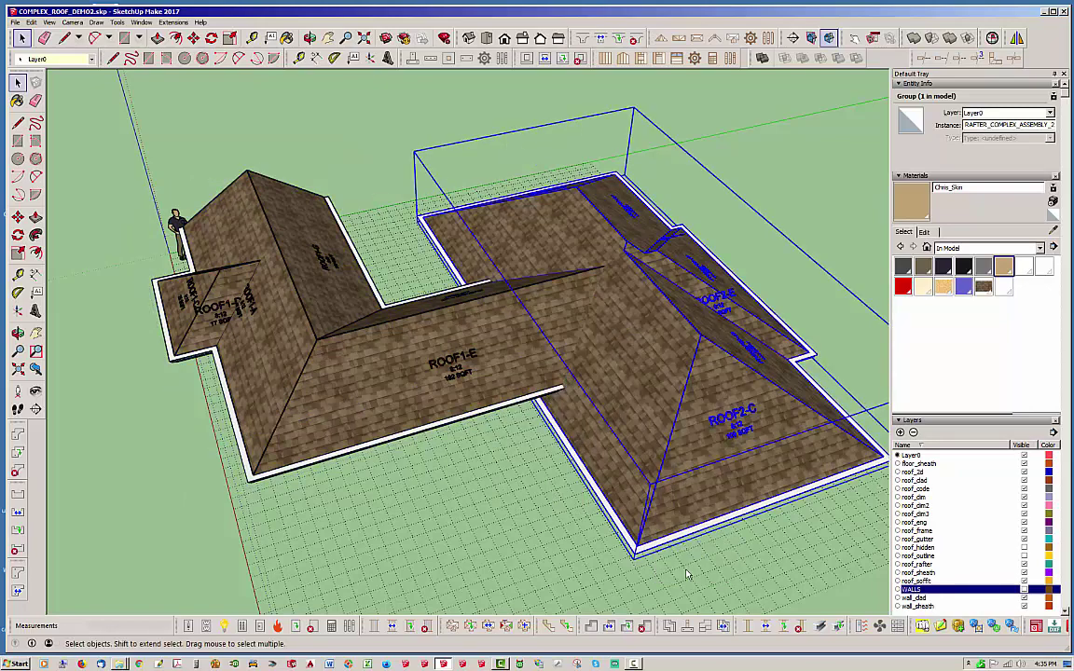
{"action": "left_click", "coordinate": [832, 277]}
{"action": "middle_click_drag", "start_coordinate": [832, 277], "coordinate": [816, 158]}
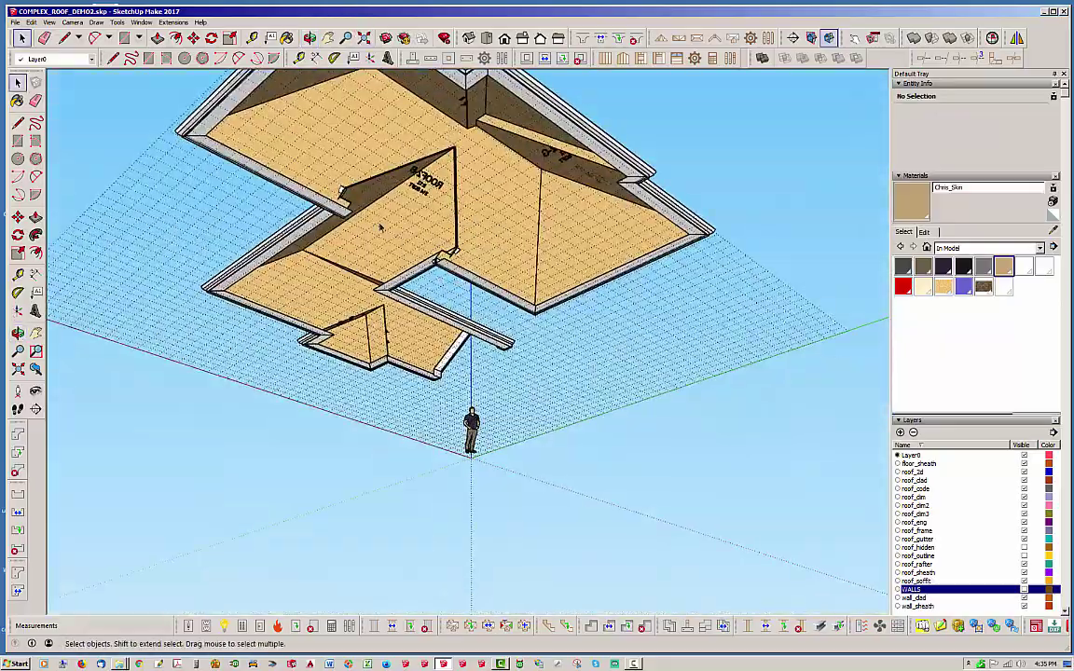
{"action": "middle_click_drag", "start_coordinate": [441, 275], "coordinate": [592, 513]}
{"action": "scroll", "coordinate": [406, 248], "scroll_direction": "up", "scroll_amount": 3}
{"action": "scroll", "coordinate": [406, 248], "scroll_direction": "up", "scroll_amount": 4}
{"action": "scroll", "coordinate": [696, 274], "scroll_direction": "down", "scroll_amount": 6}
{"action": "middle_click_drag", "start_coordinate": [485, 333], "coordinate": [502, 410]}
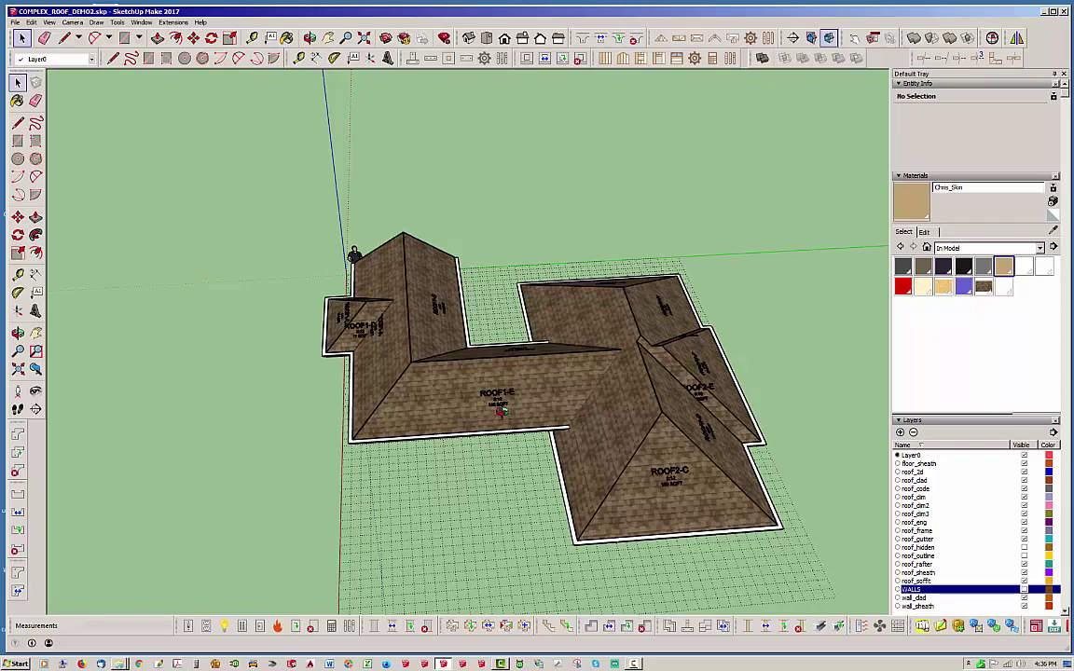
{"action": "middle_click_drag", "start_coordinate": [418, 375], "coordinate": [727, 331]}
{"action": "scroll", "coordinate": [422, 362], "scroll_direction": "up", "scroll_amount": 3}
{"action": "scroll", "coordinate": [436, 379], "scroll_direction": "down", "scroll_amount": 5}
{"action": "middle_click_drag", "start_coordinate": [436, 379], "coordinate": [521, 424]}
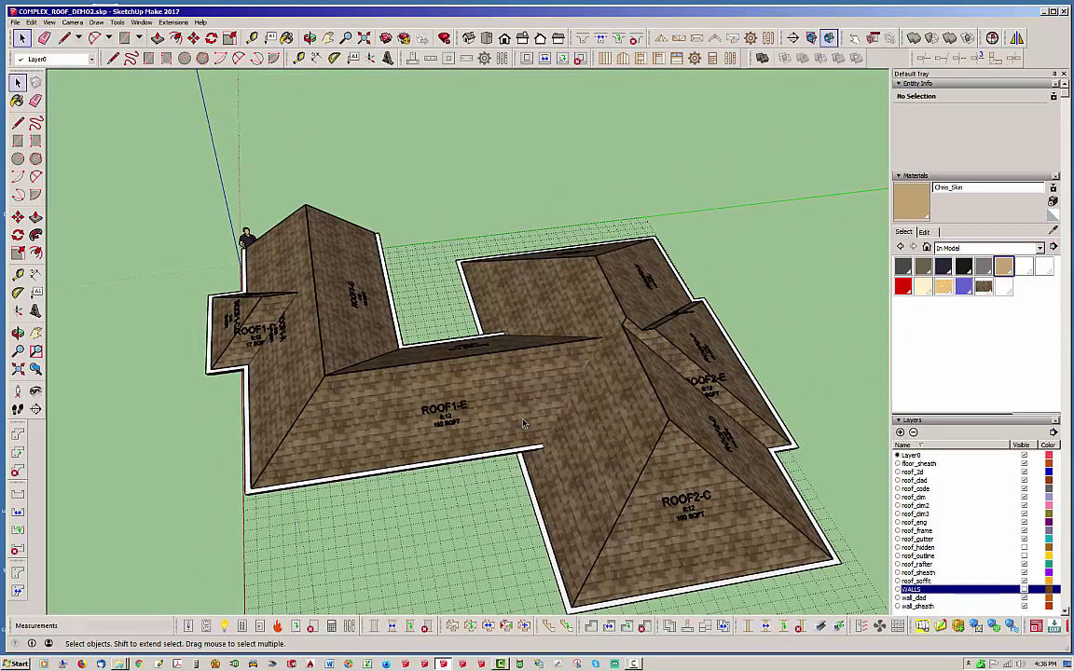
{"action": "middle_click_drag", "start_coordinate": [347, 327], "coordinate": [388, 408]}
{"action": "middle_click_drag", "start_coordinate": [482, 421], "coordinate": [488, 385]}
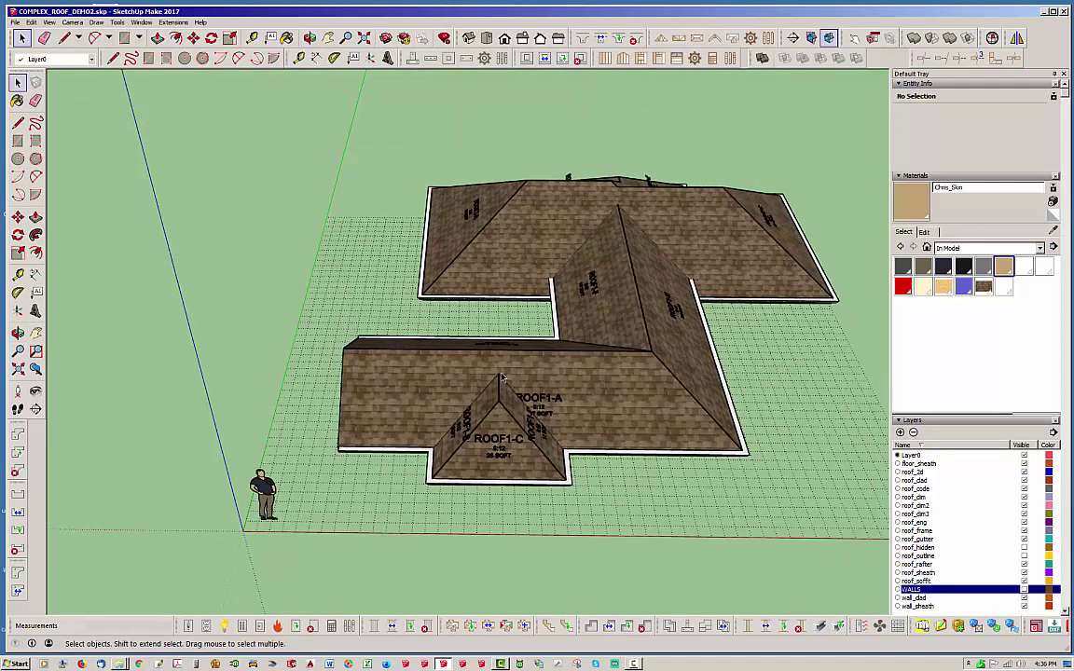
Unhide all hidden objects and make the WALLS layer visible again.
{"action": "left_click", "coordinate": [31, 22]}
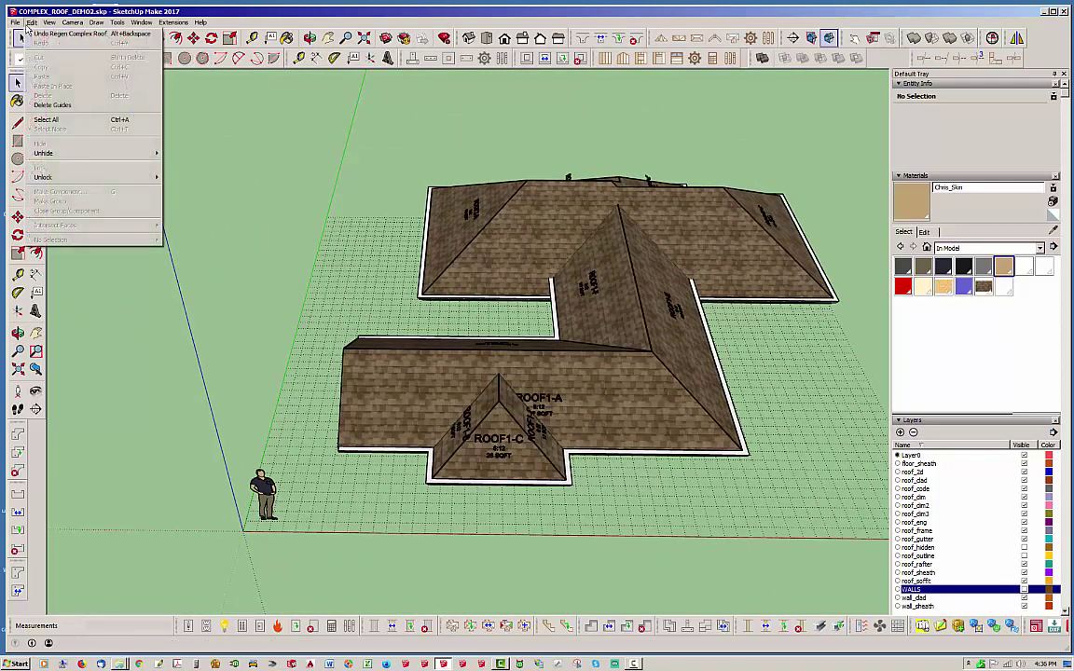
{"action": "mouse_move", "coordinate": [149, 153]}
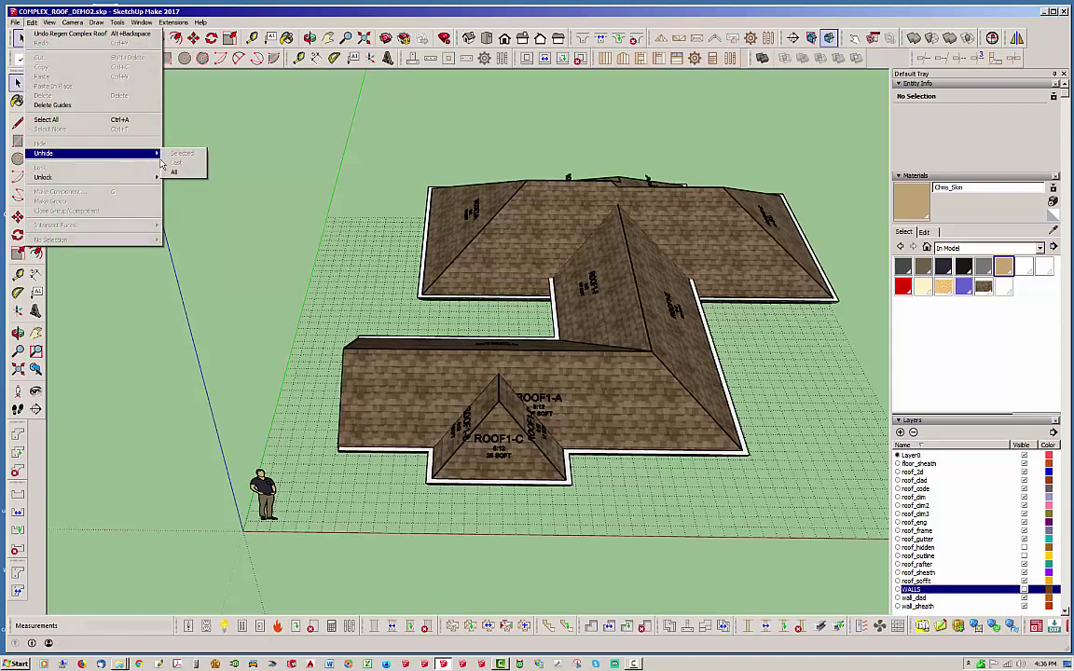
{"action": "left_click", "coordinate": [193, 173]}
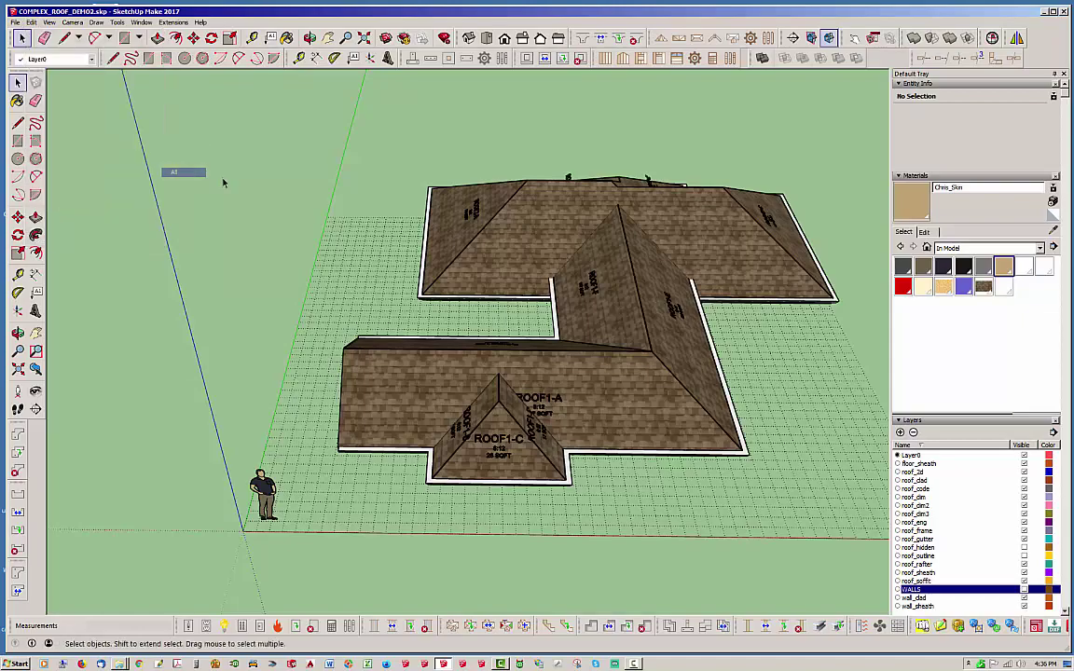
{"action": "left_click", "coordinate": [1026, 591]}
{"action": "middle_click_drag", "start_coordinate": [829, 533], "coordinate": [380, 440]}
{"action": "left_click_drag", "start_coordinate": [443, 406], "coordinate": [410, 466]}
{"action": "key", "text": "space"}
{"action": "scroll", "coordinate": [337, 454], "scroll_direction": "down", "scroll_amount": 2}
{"action": "scroll", "coordinate": [637, 510], "scroll_direction": "up", "scroll_amount": 5}
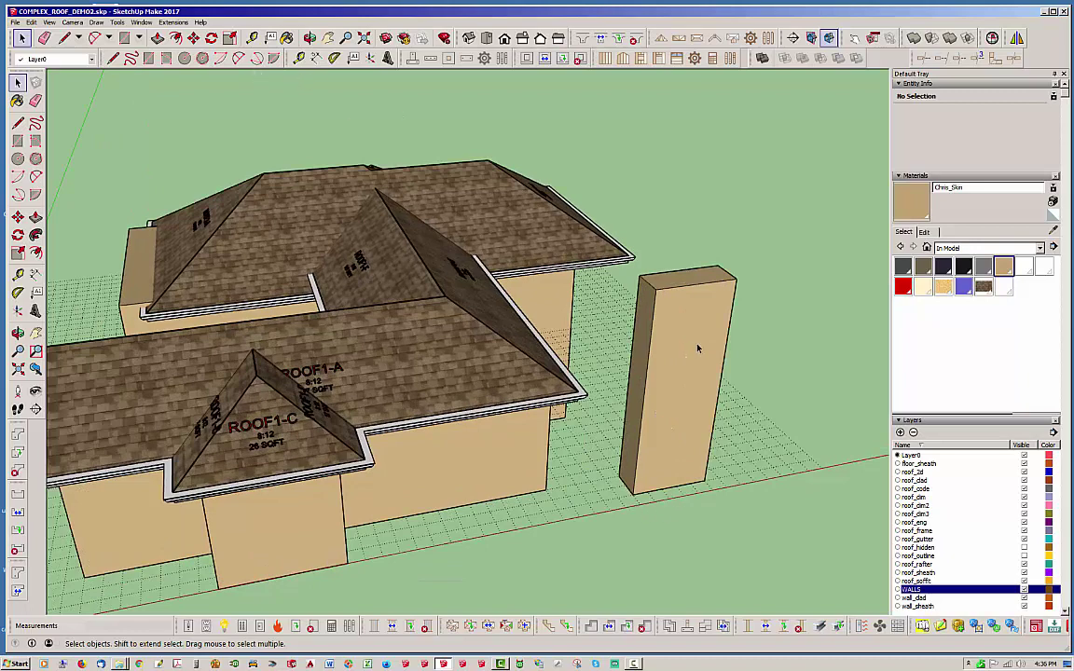
Move the Chimney1 box 12' so it stands against the house wall beside ROOF1-E.
{"action": "left_click", "coordinate": [697, 348]}
{"action": "key", "text": "m"}
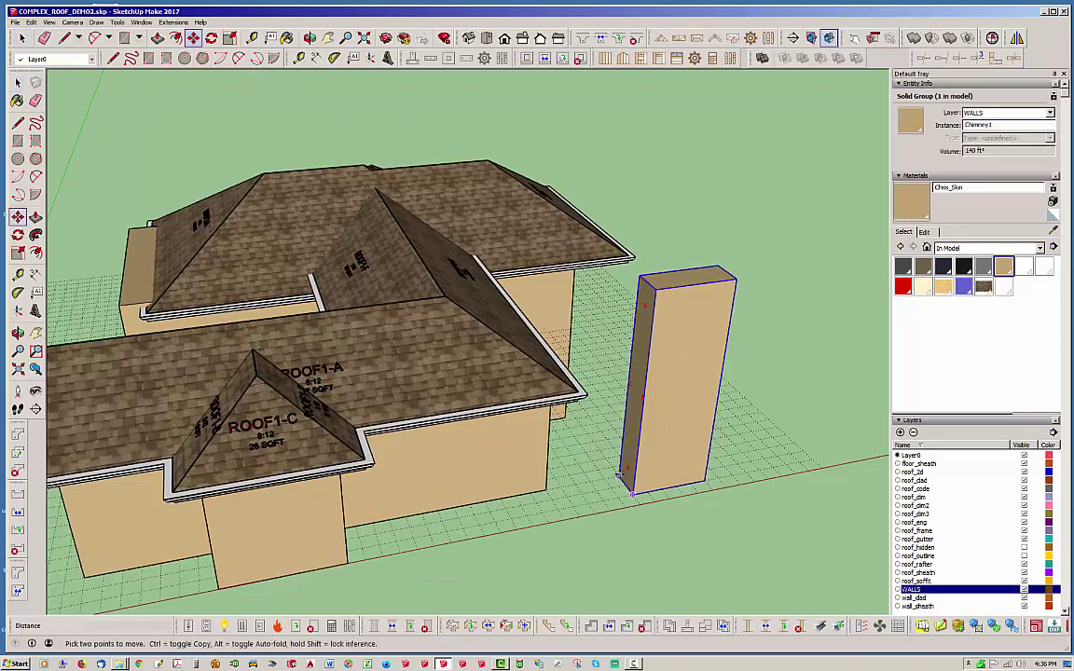
{"action": "left_click", "coordinate": [619, 475]}
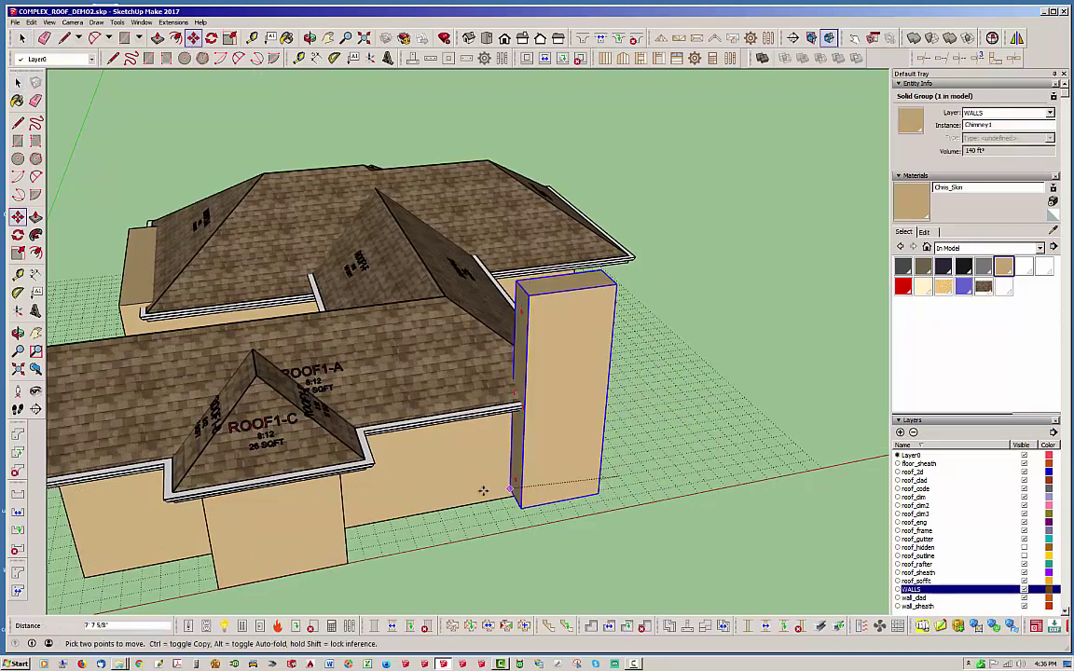
{"action": "left_click", "coordinate": [438, 512]}
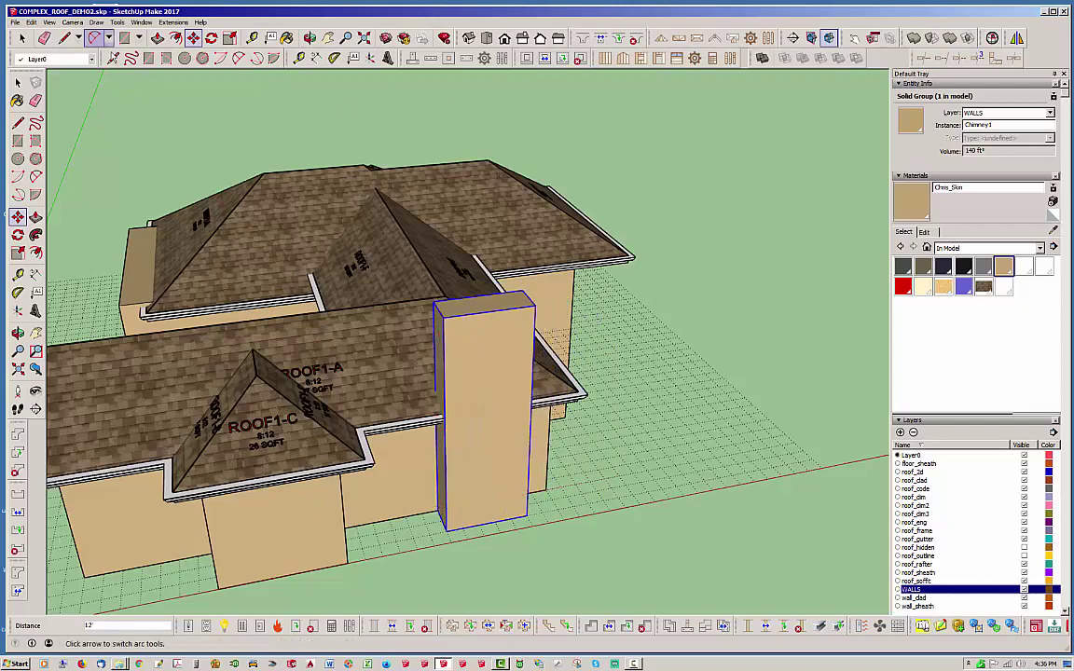
{"action": "key", "text": "space"}
{"action": "middle_click_drag", "start_coordinate": [764, 354], "coordinate": [474, 389]}
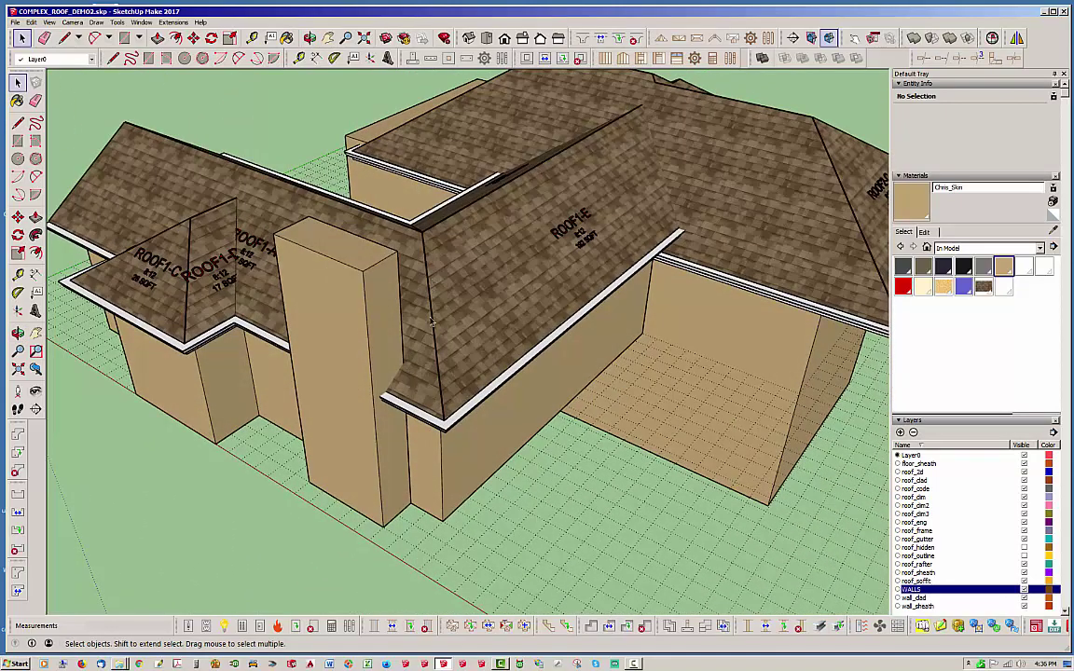
{"action": "left_click", "coordinate": [365, 327]}
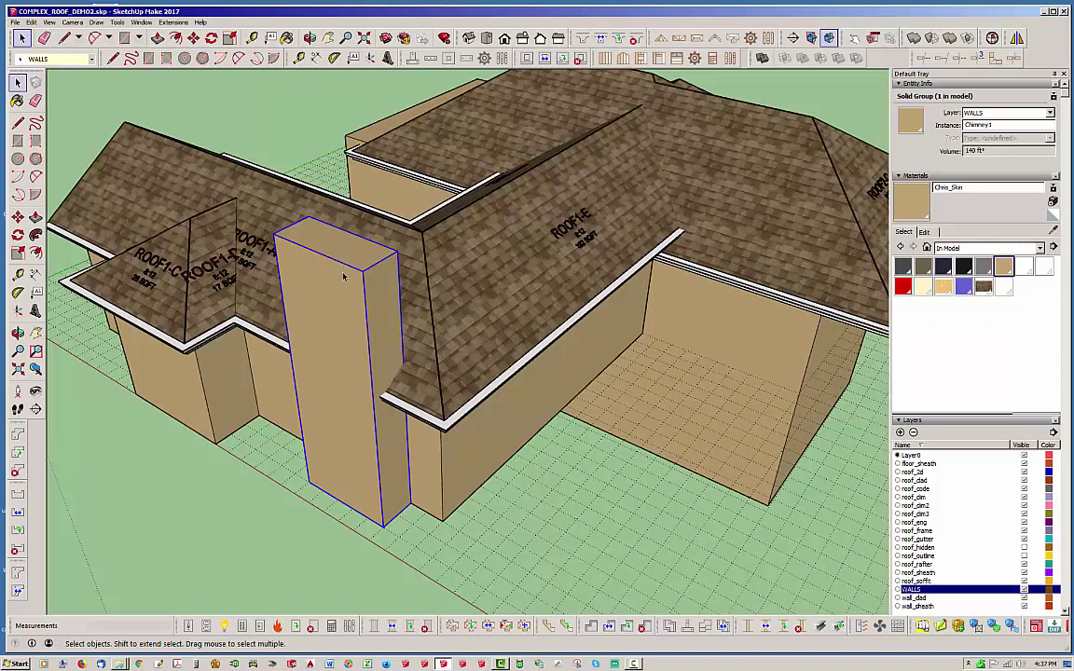
{"action": "left_click", "coordinate": [296, 557]}
{"action": "middle_click_drag", "start_coordinate": [432, 378], "coordinate": [366, 398]}
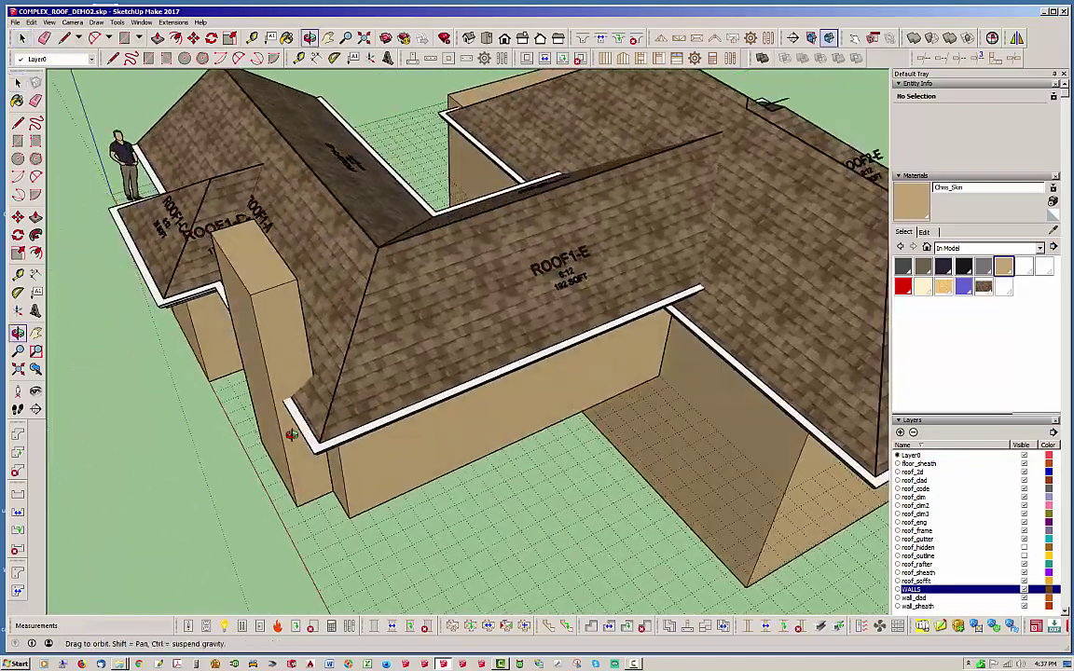
{"action": "middle_click_drag", "start_coordinate": [291, 435], "coordinate": [335, 335]}
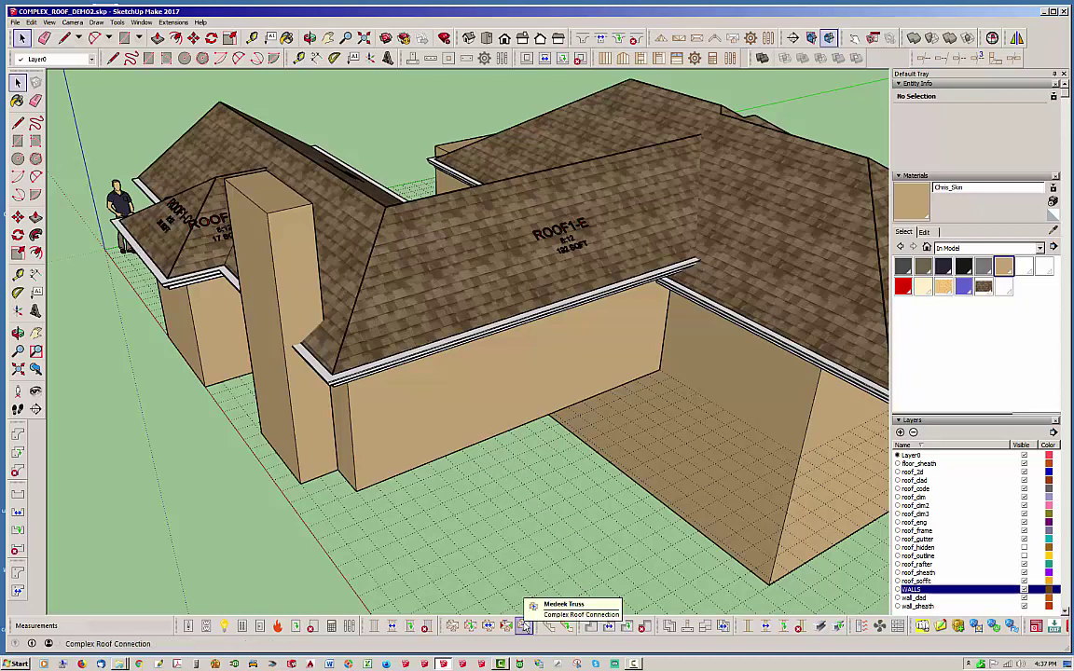
Connect the left roof assembly to the Chimney1 solid using Complex Roof Connection.
{"action": "left_click", "coordinate": [524, 626]}
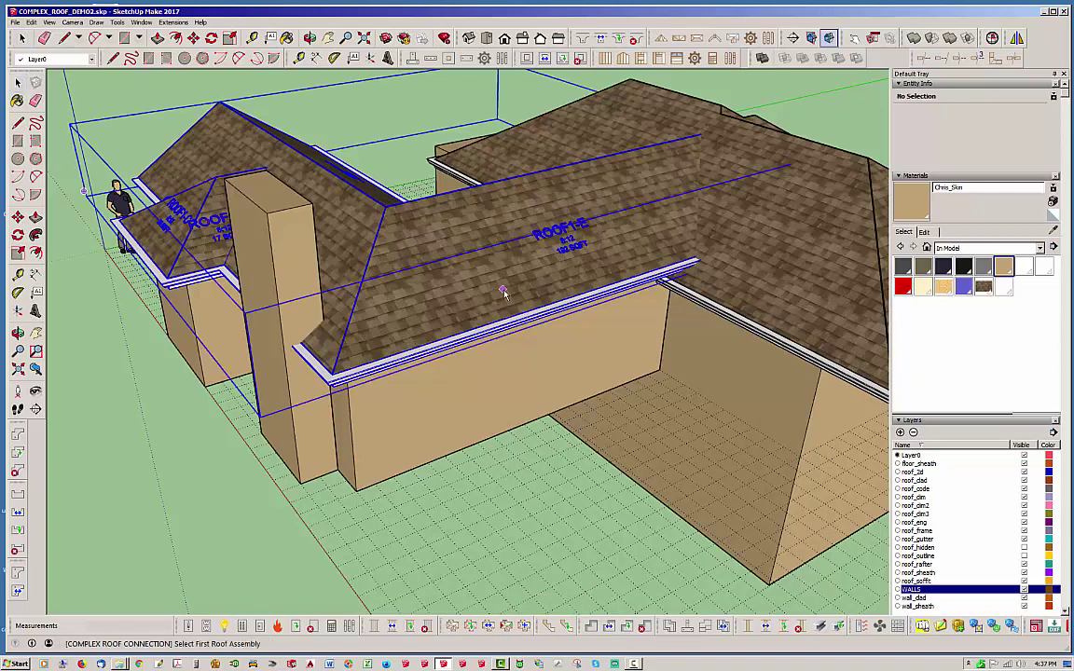
{"action": "left_click", "coordinate": [463, 305]}
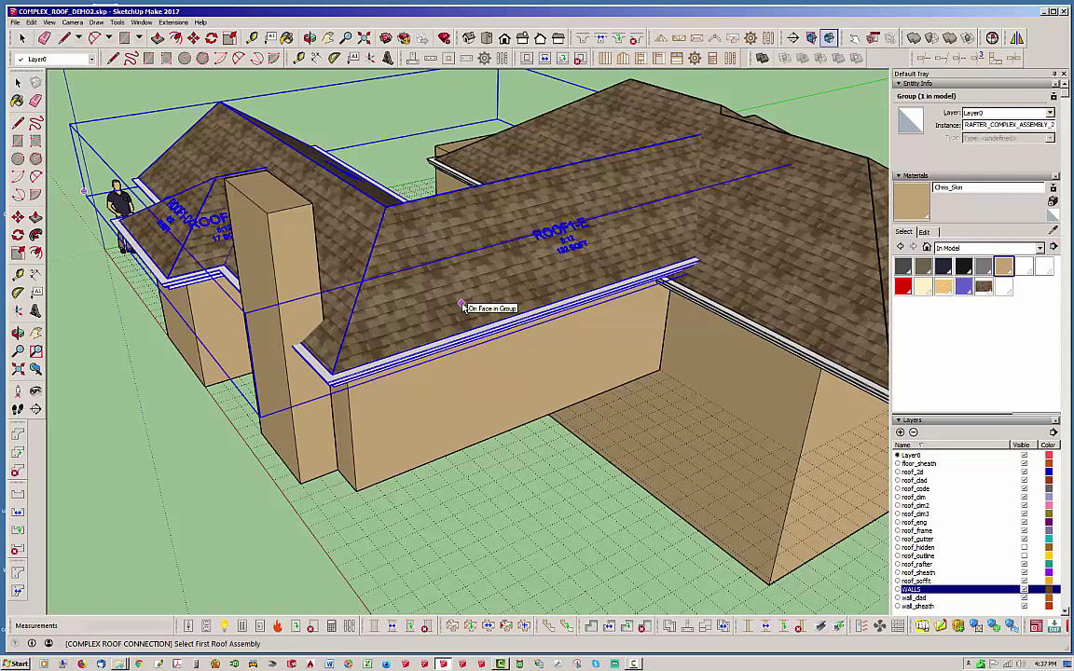
{"action": "key", "text": "Escape"}
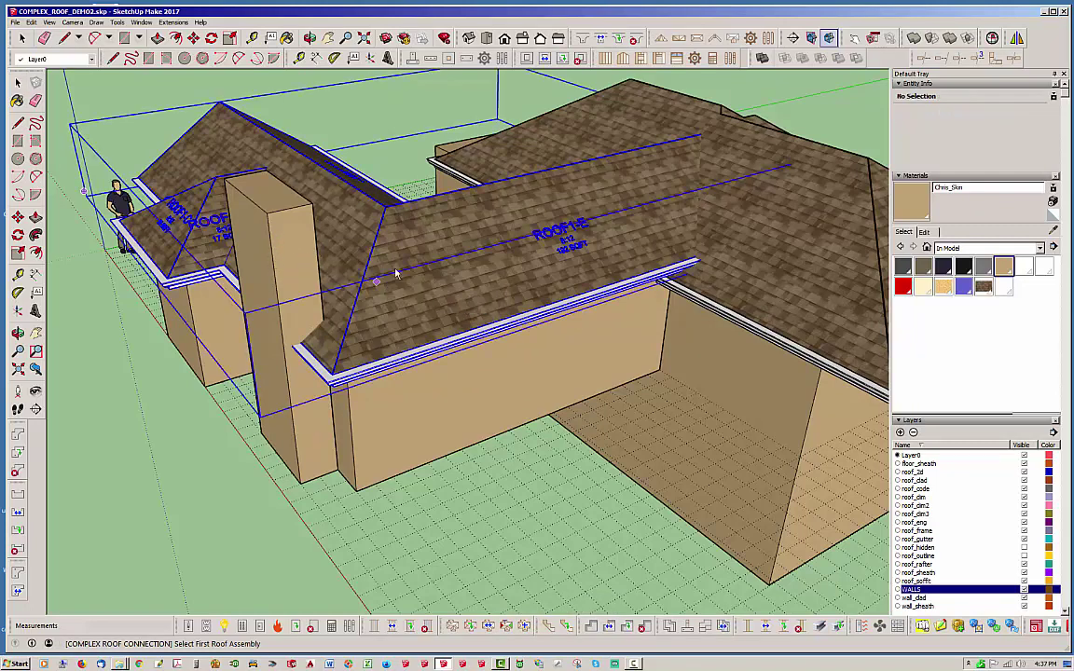
{"action": "left_click", "coordinate": [474, 265]}
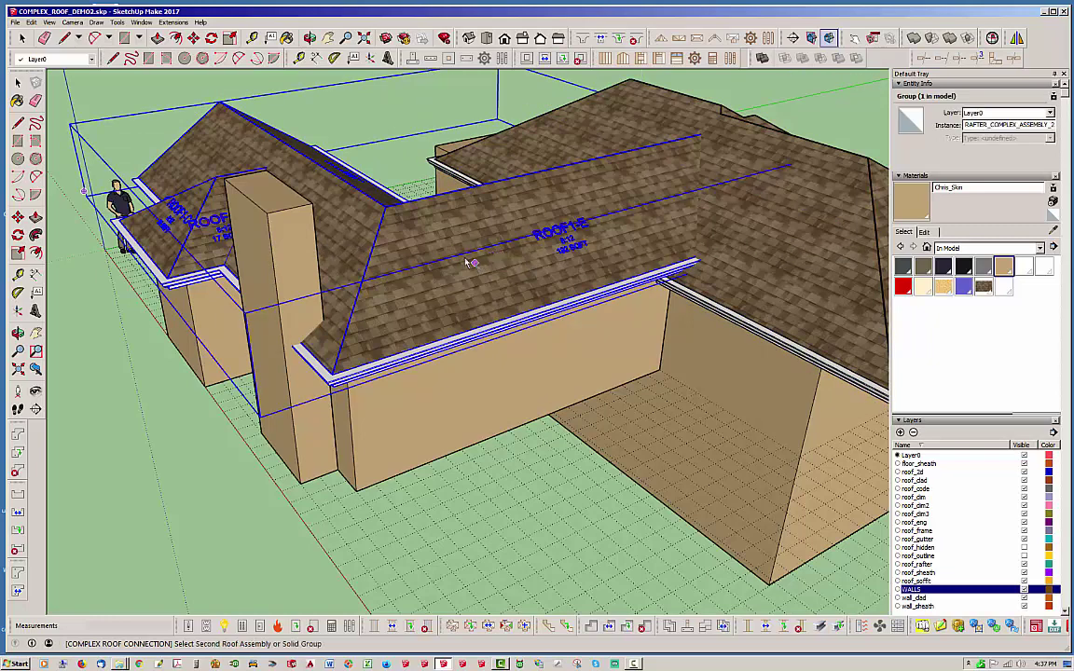
{"action": "left_click", "coordinate": [289, 210]}
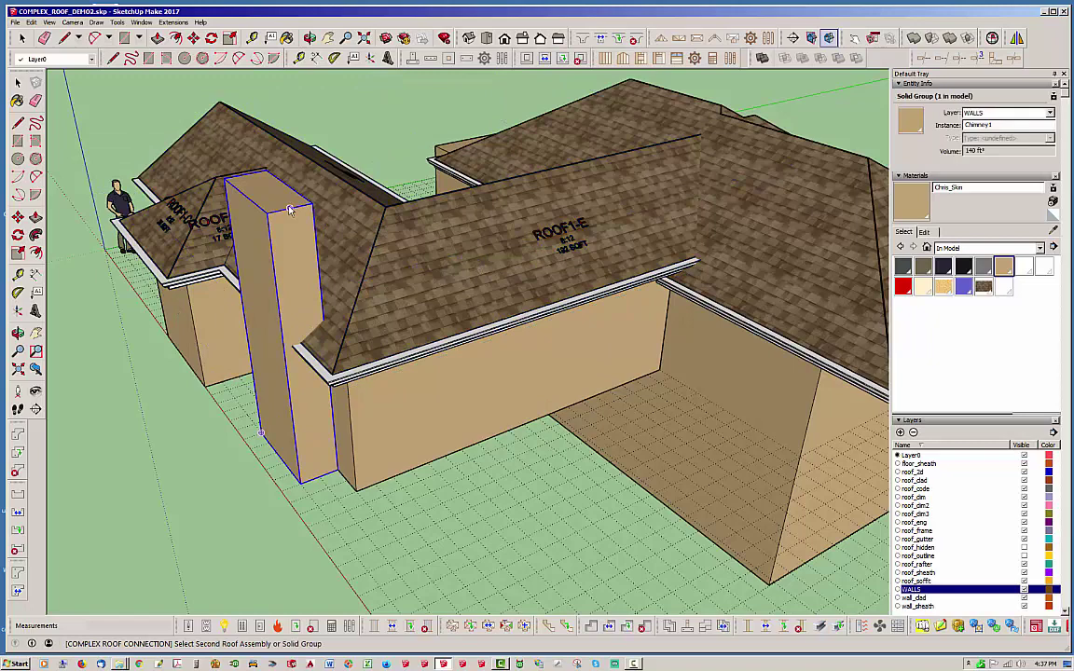
{"action": "left_click", "coordinate": [821, 275]}
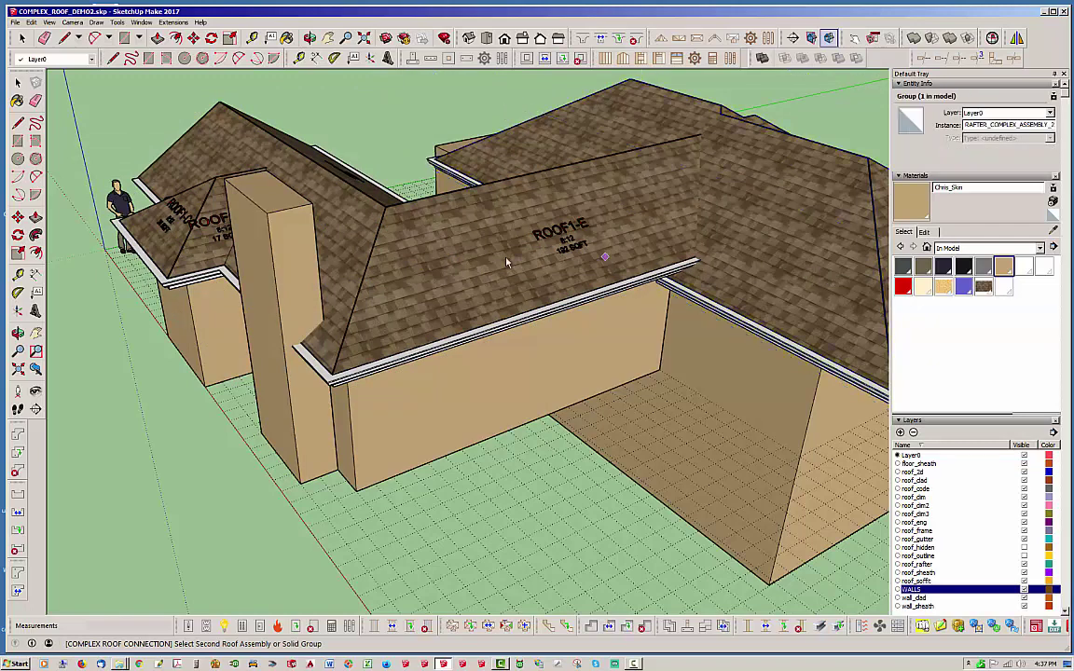
{"action": "left_click", "coordinate": [275, 215]}
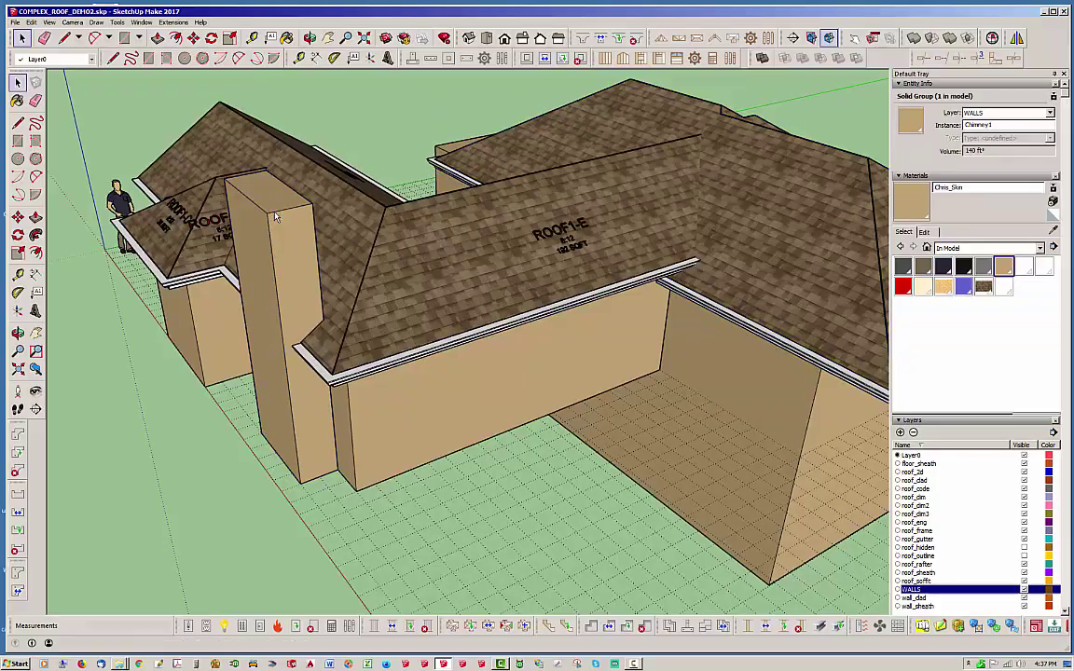
{"action": "middle_click_drag", "start_coordinate": [296, 364], "coordinate": [380, 279]}
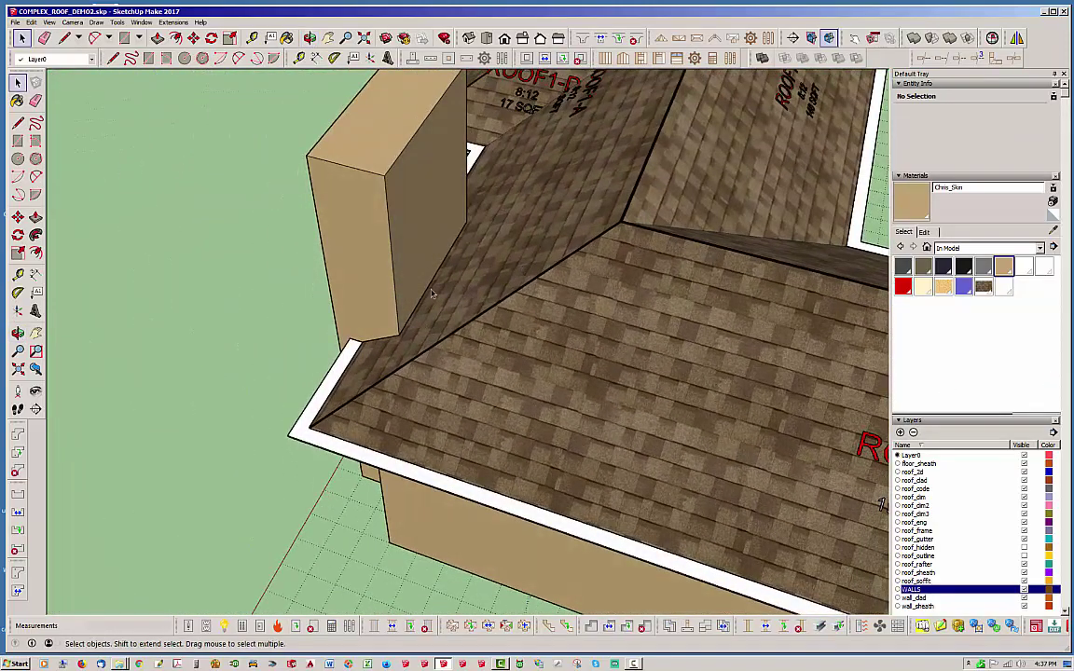
Start moving Chimney1, then cancel the move so it stays in place.
{"action": "middle_click_drag", "start_coordinate": [421, 380], "coordinate": [445, 387]}
{"action": "left_click", "coordinate": [432, 385]}
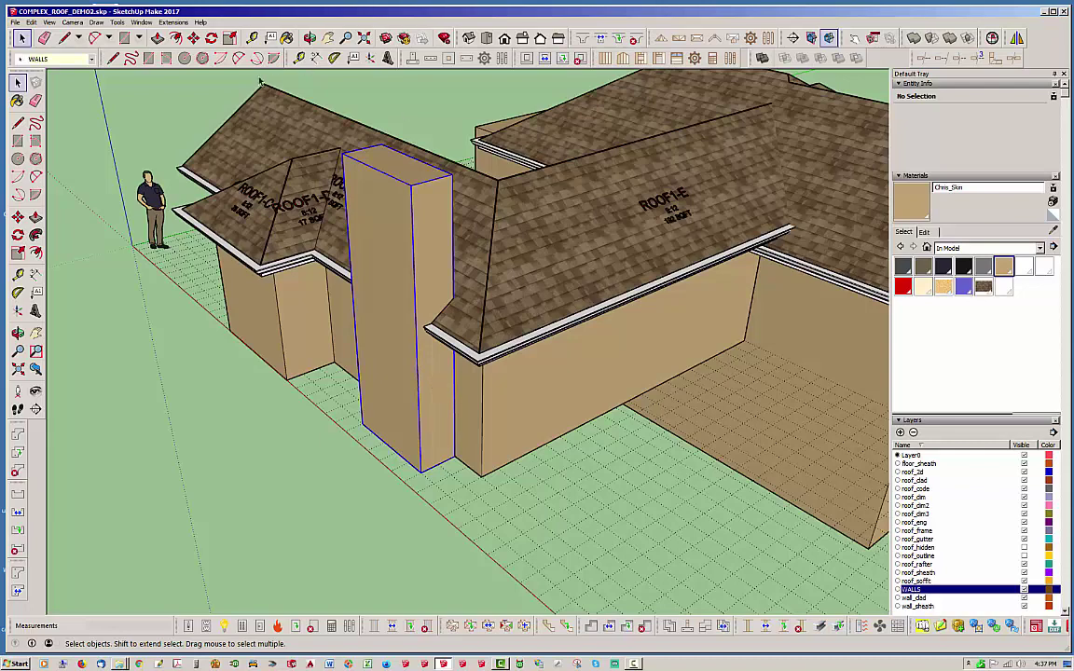
{"action": "key", "text": "m"}
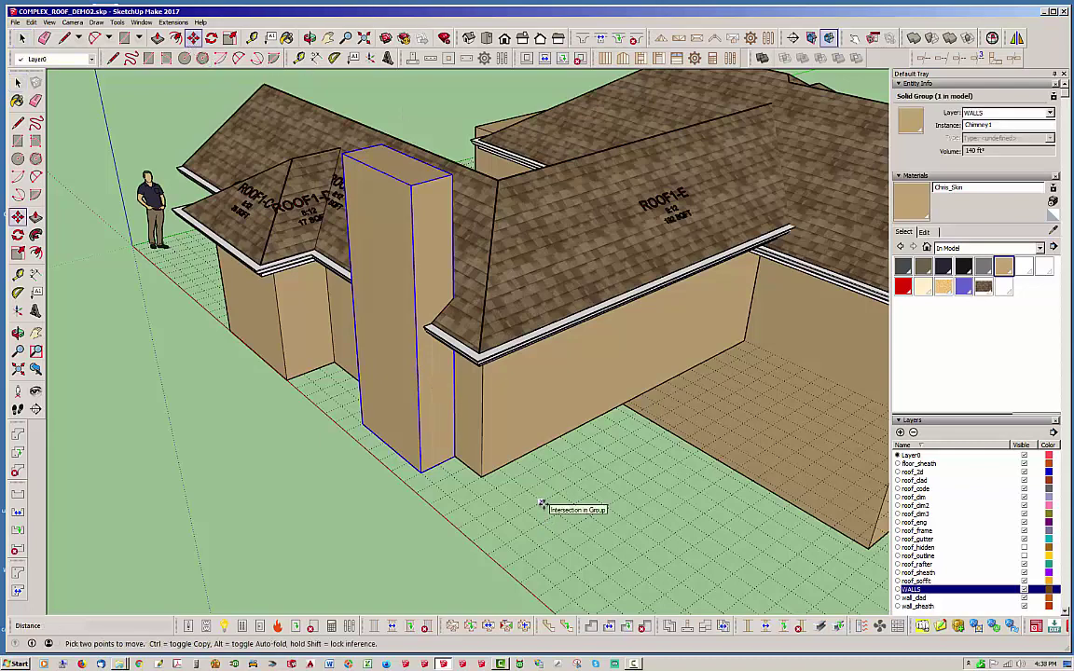
{"action": "left_click", "coordinate": [546, 509]}
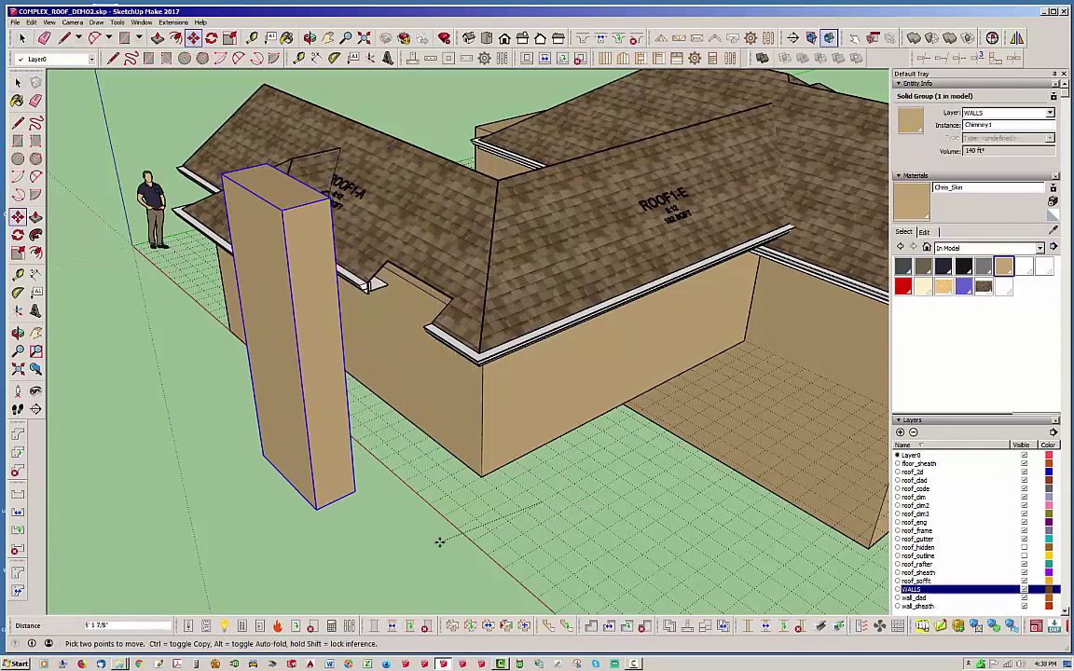
{"action": "key", "text": "Escape"}
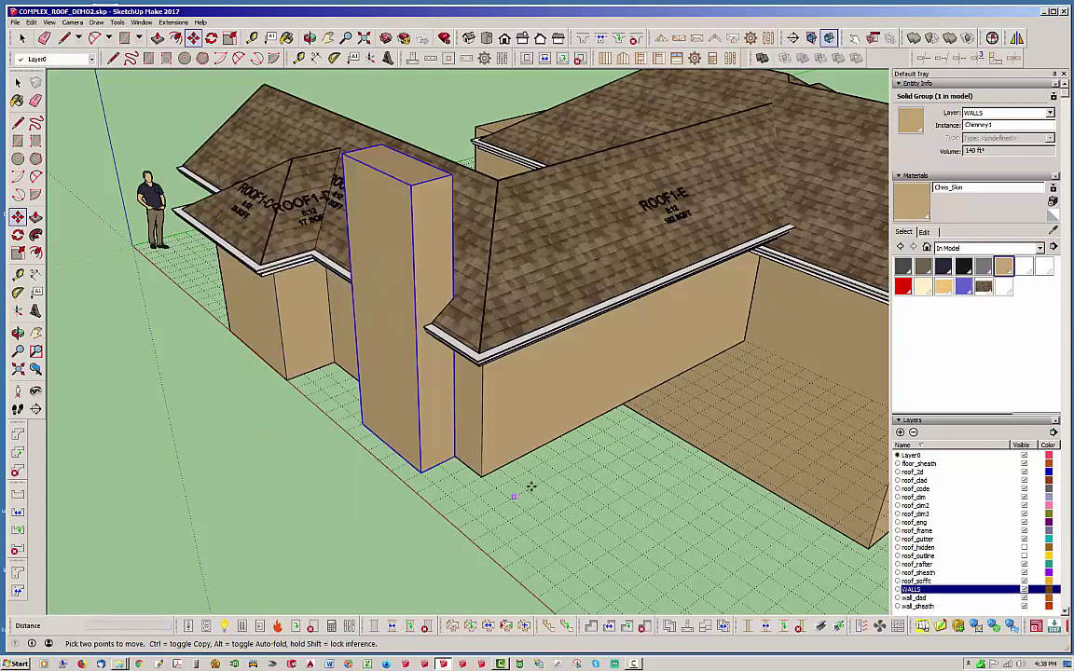
{"action": "key", "text": "space"}
Orbit to a high overview of the house from another angle and reselect the chimney.
{"action": "left_click", "coordinate": [242, 457]}
{"action": "middle_click_drag", "start_coordinate": [242, 457], "coordinate": [627, 354]}
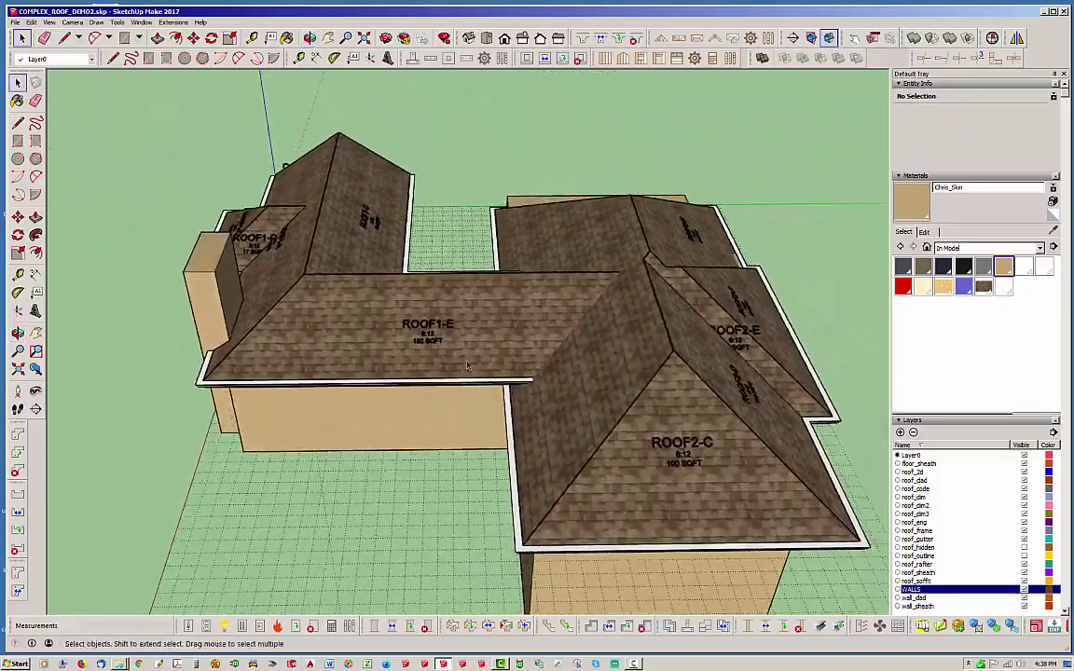
{"action": "middle_click_drag", "start_coordinate": [468, 366], "coordinate": [563, 350]}
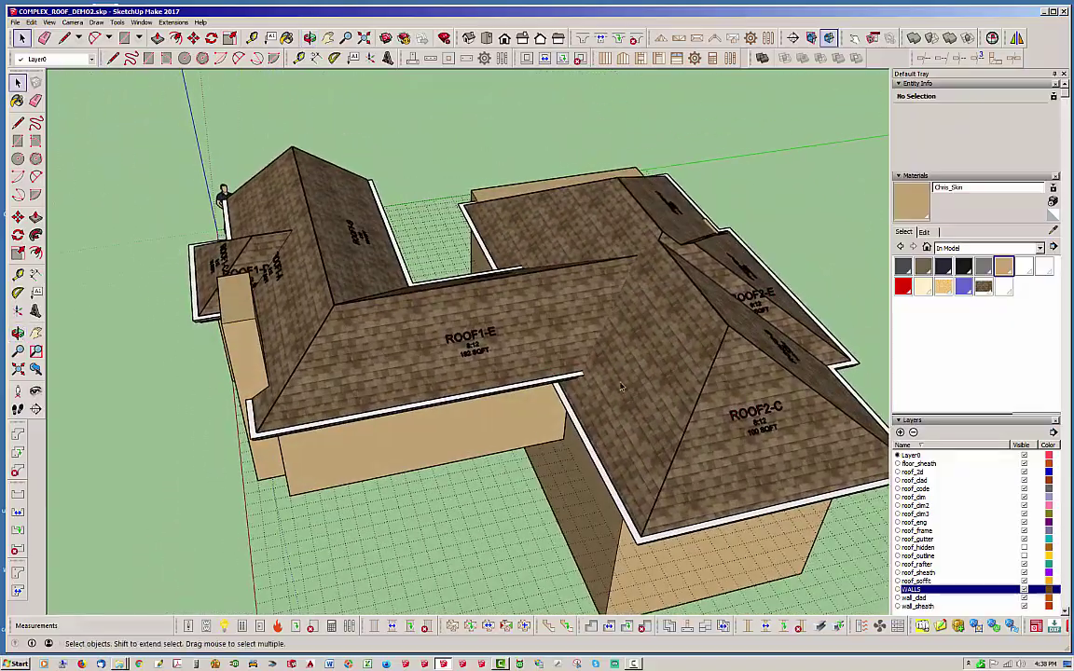
{"action": "middle_click_drag", "start_coordinate": [621, 386], "coordinate": [568, 340]}
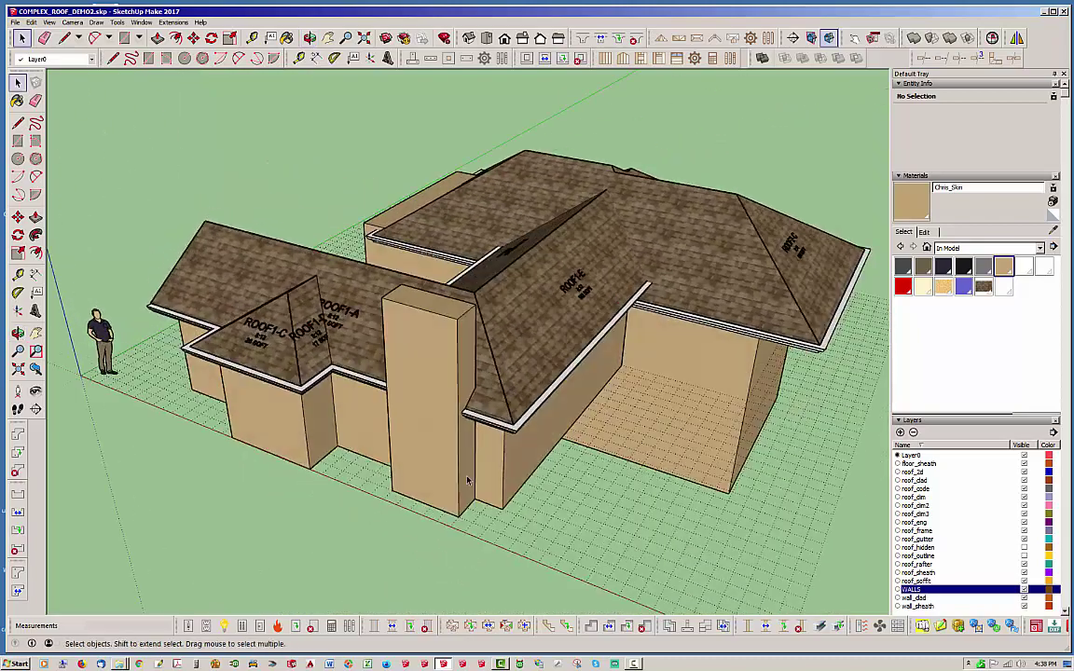
{"action": "middle_click_drag", "start_coordinate": [472, 454], "coordinate": [308, 476]}
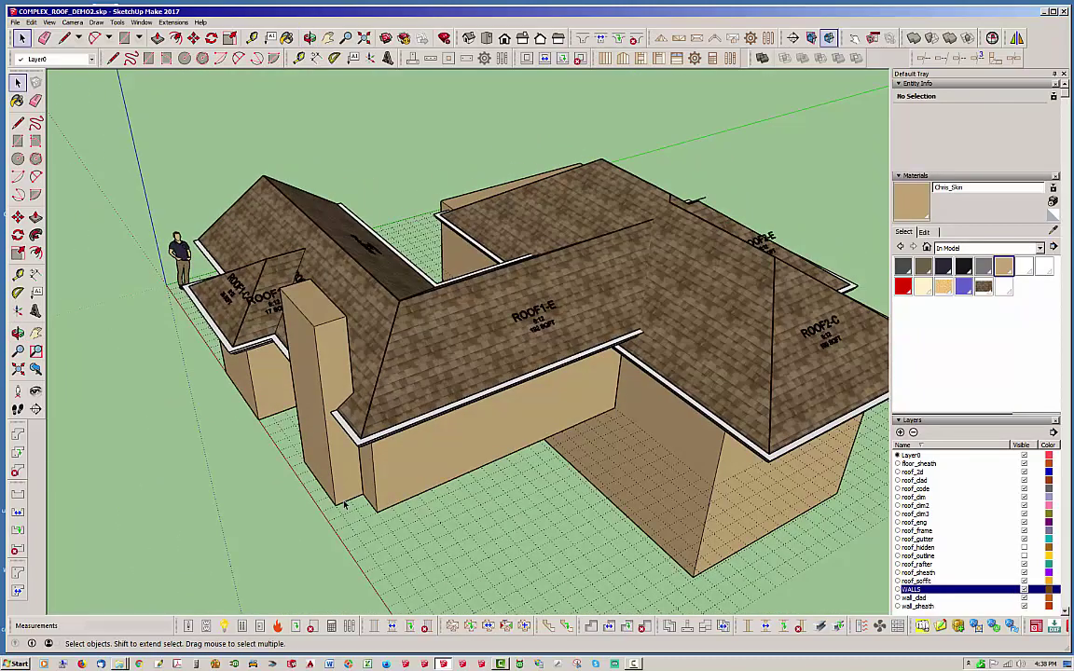
{"action": "left_click", "coordinate": [336, 490]}
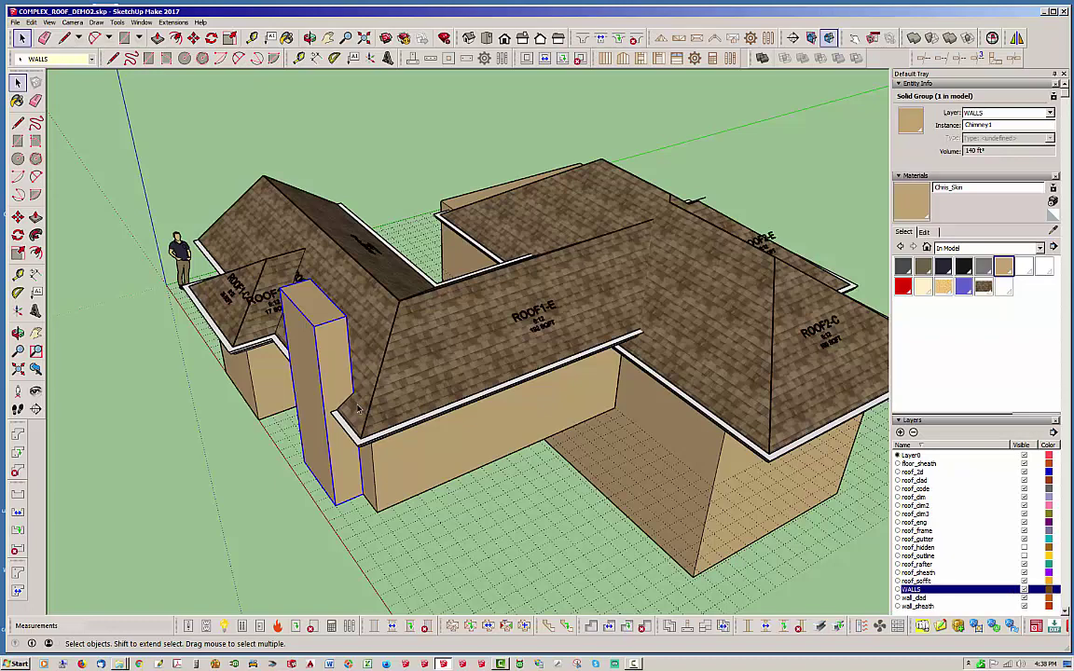
Open Edit Complex Roof for the ROOF1 rafter assembly and expand its Roof Connections list.
{"action": "left_click", "coordinate": [250, 548]}
{"action": "left_click", "coordinate": [428, 331]}
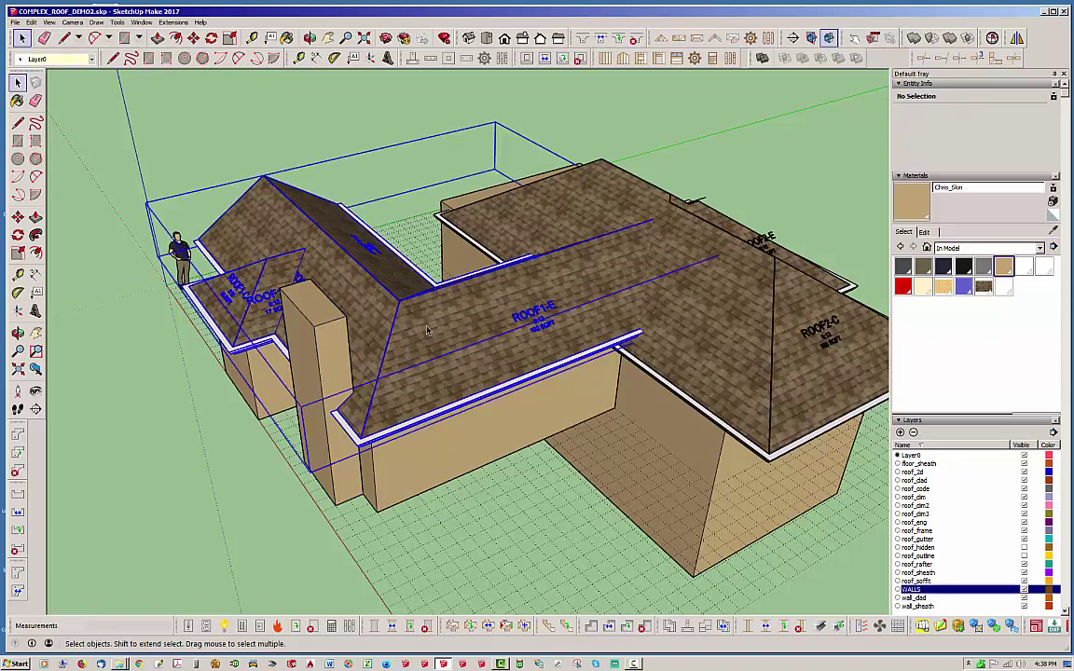
{"action": "right_click", "coordinate": [428, 328]}
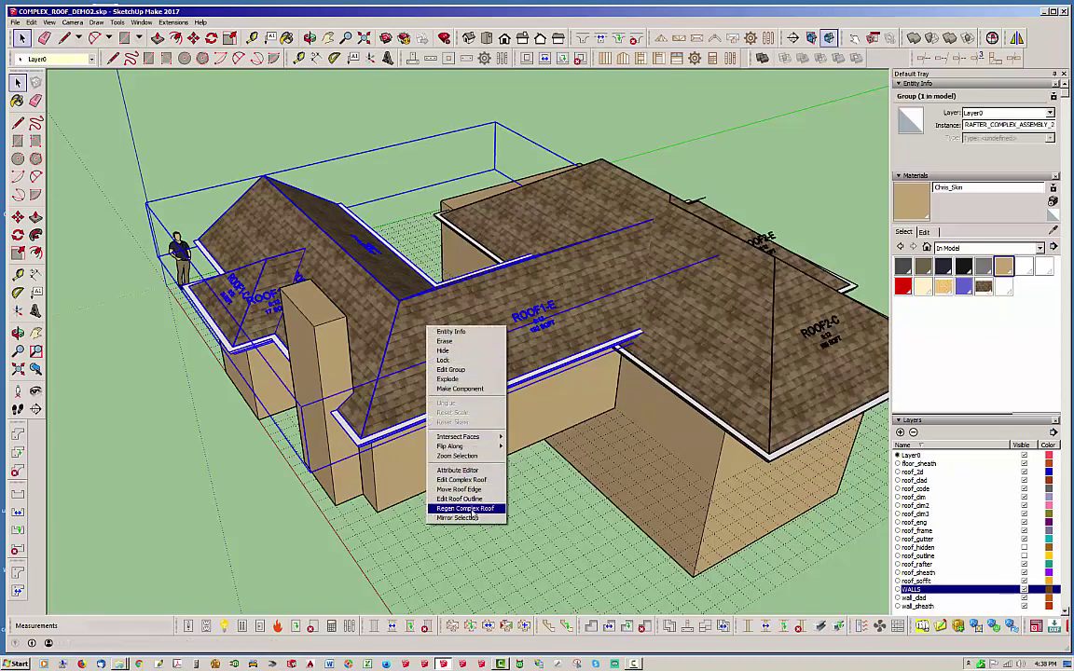
{"action": "left_click", "coordinate": [471, 480]}
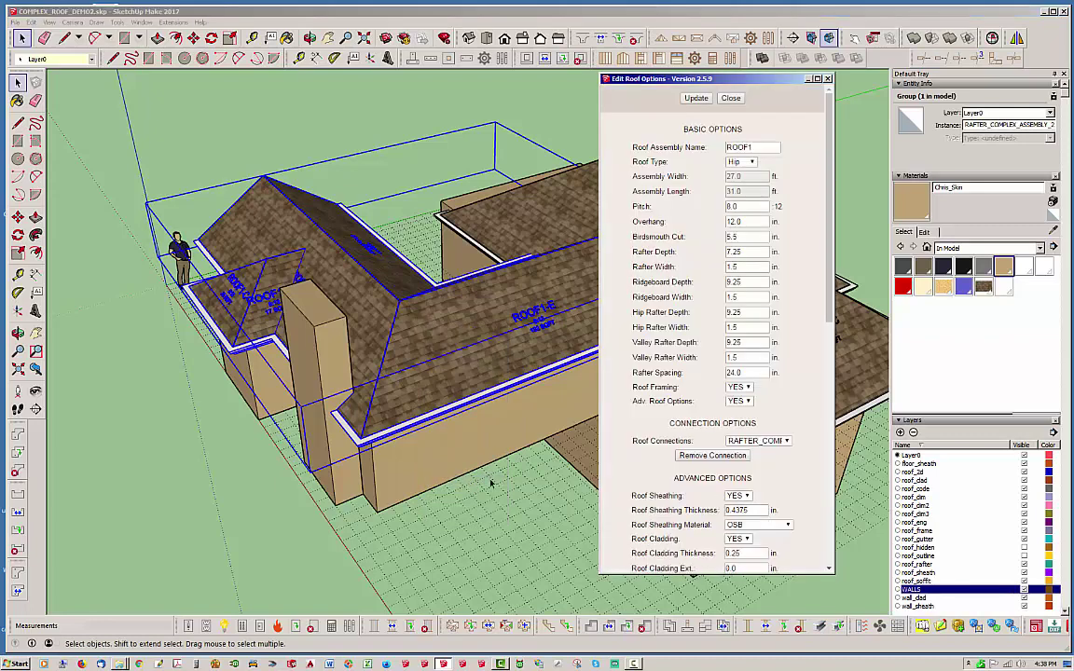
{"action": "scroll", "coordinate": [837, 364], "scroll_direction": "down", "scroll_amount": 3}
{"action": "scroll", "coordinate": [836, 364], "scroll_direction": "up", "scroll_amount": 2}
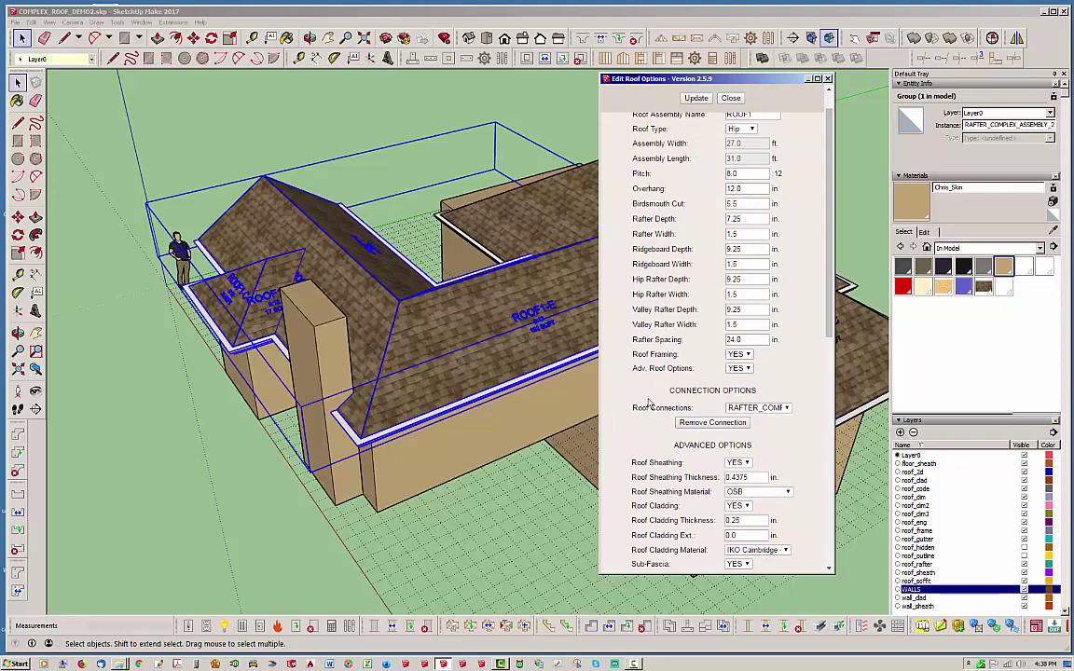
{"action": "left_click", "coordinate": [787, 408]}
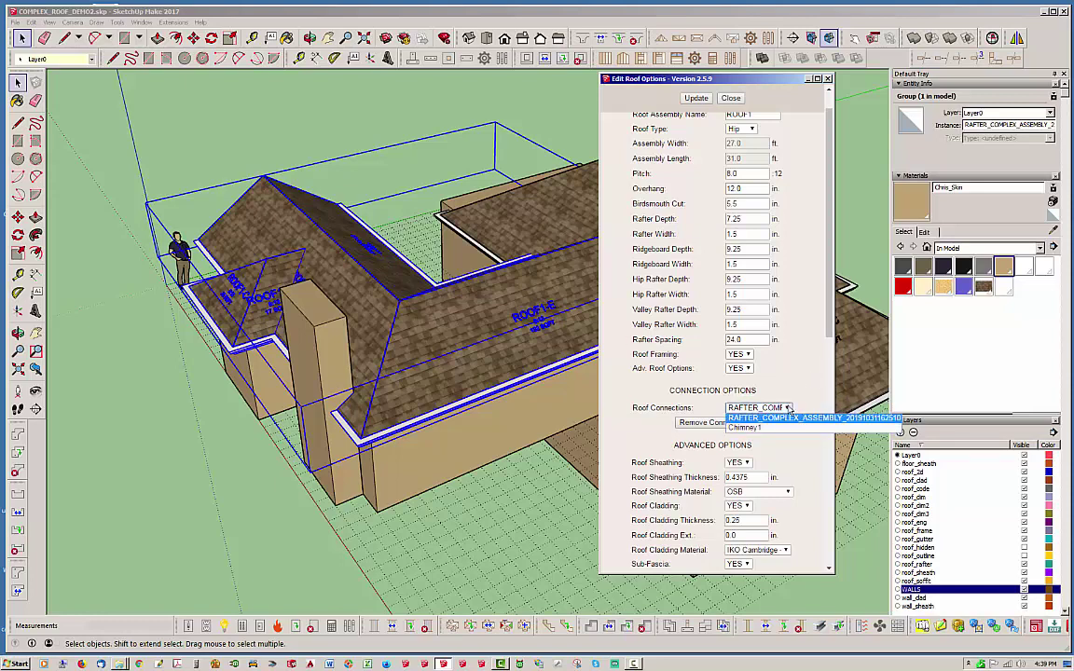
Select the Chimney1 entry in ROOF1's Roof Connections list.
{"action": "left_click", "coordinate": [760, 428]}
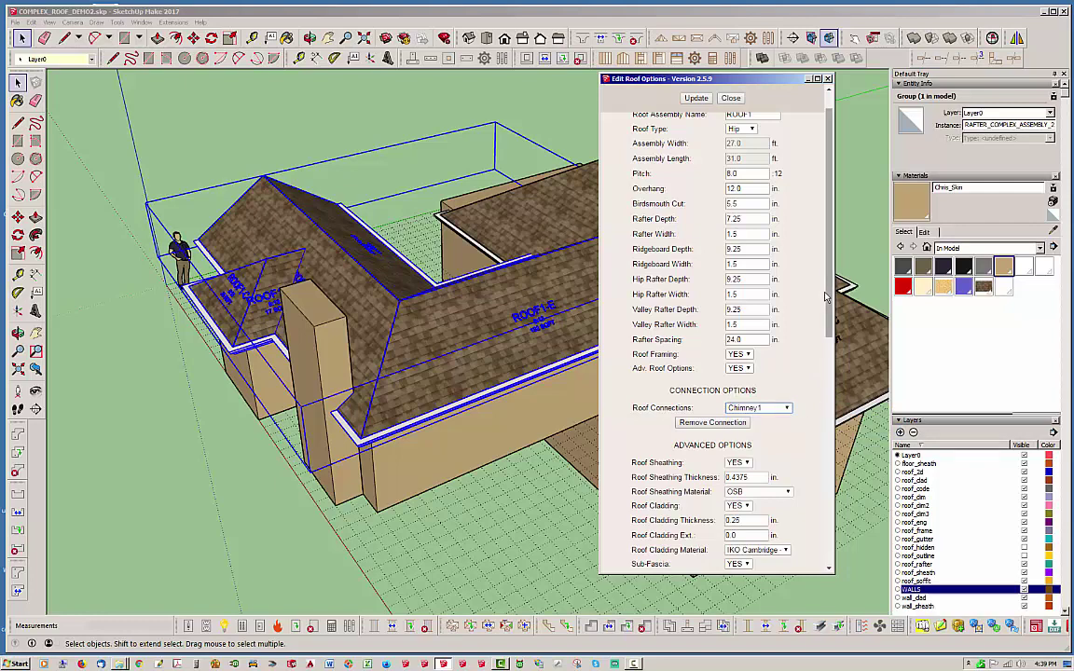
{"action": "scroll", "coordinate": [746, 275], "scroll_direction": "up", "scroll_amount": 2}
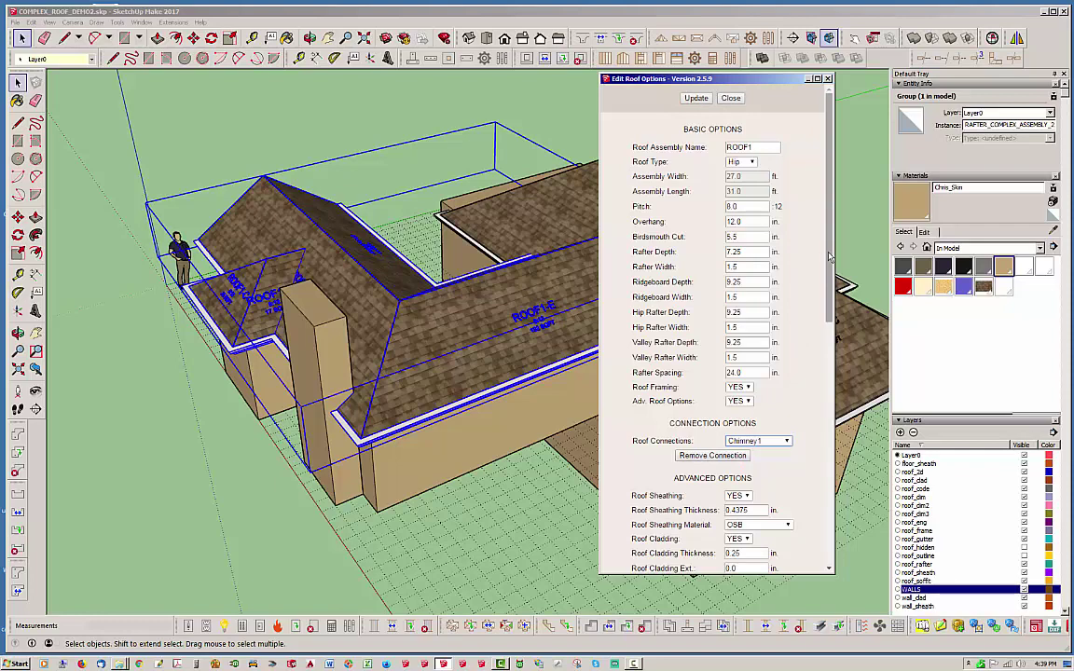
{"action": "left_click_drag", "start_coordinate": [829, 201], "coordinate": [831, 433]}
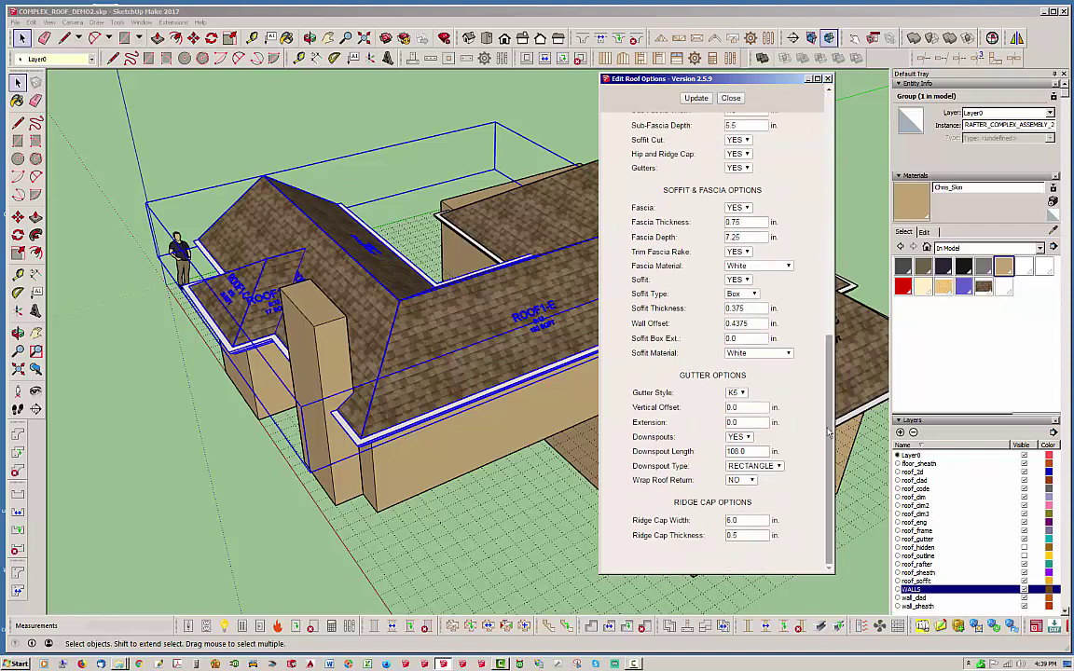
{"action": "scroll", "coordinate": [792, 421], "scroll_direction": "up", "scroll_amount": 10}
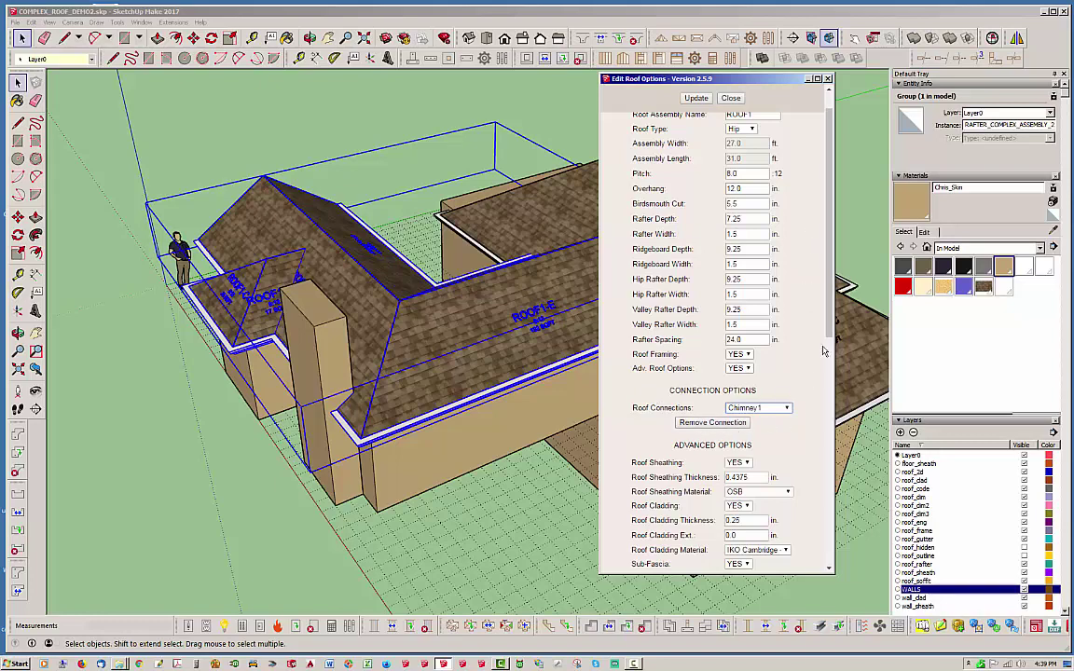
{"action": "scroll", "coordinate": [794, 370], "scroll_direction": "down", "scroll_amount": 1}
{"action": "left_click", "coordinate": [786, 347]}
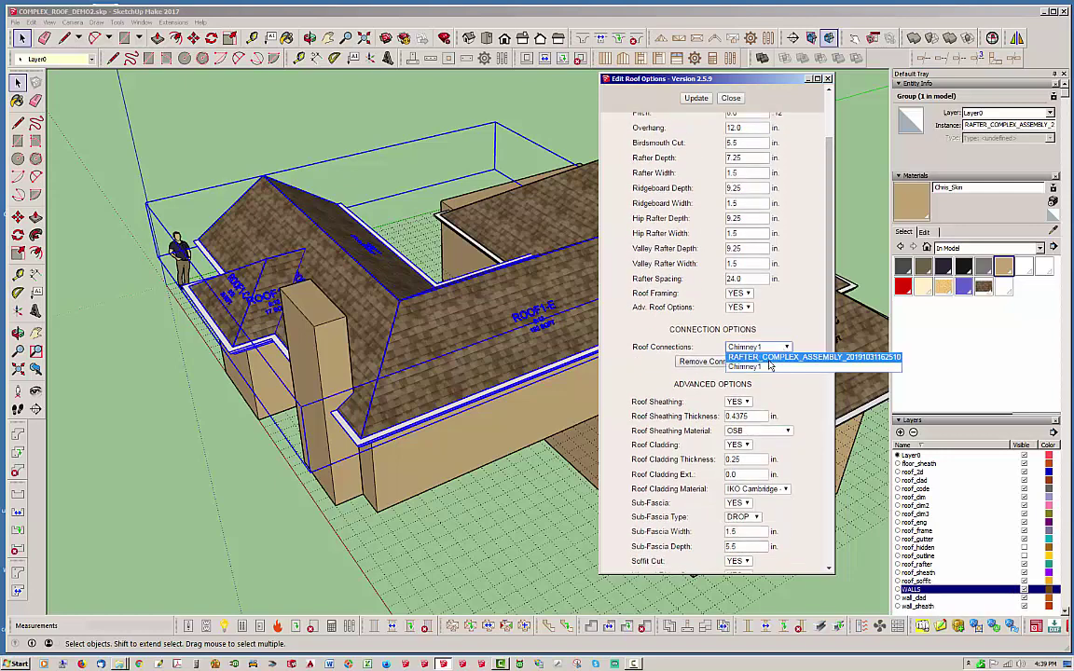
{"action": "left_click", "coordinate": [729, 367]}
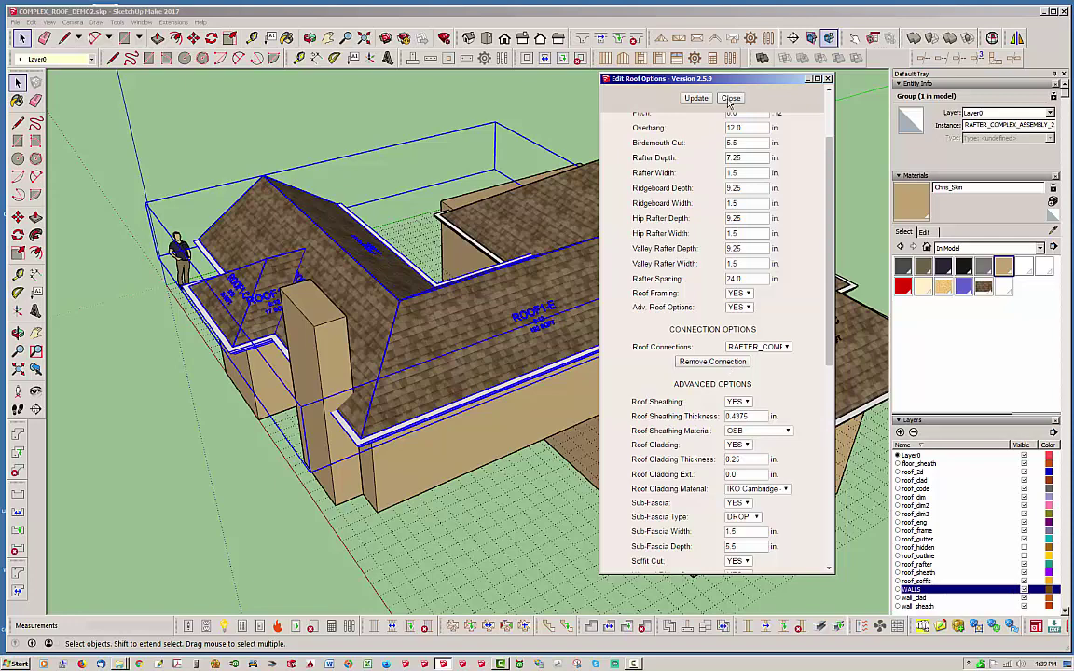
Pick up Chimney1 with Move to carry it away from the house.
{"action": "left_click", "coordinate": [309, 380]}
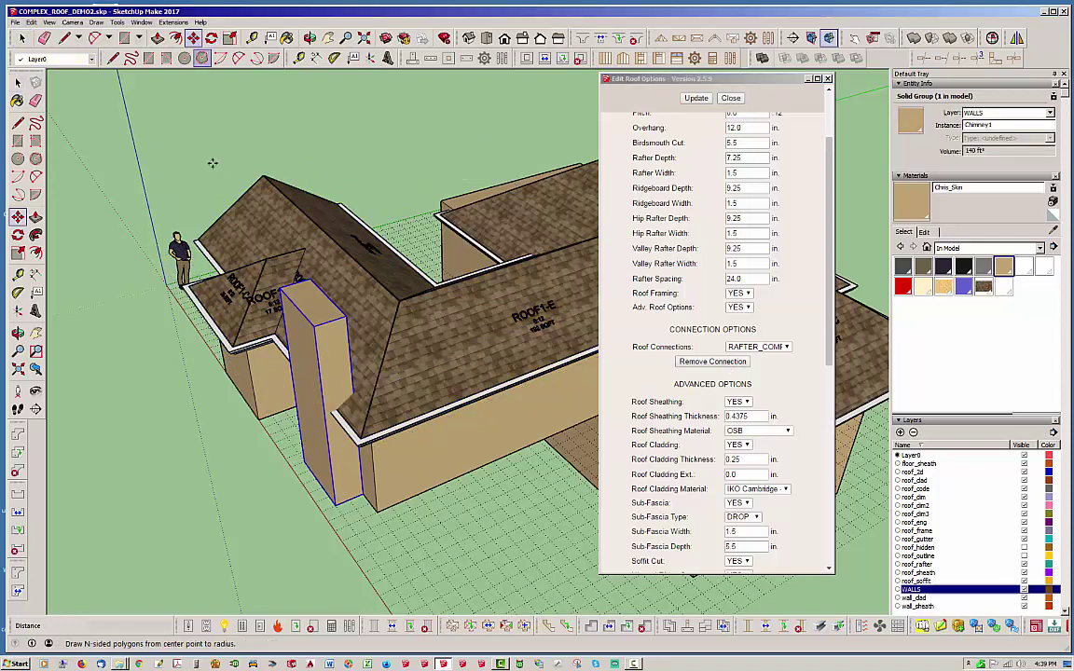
{"action": "left_click", "coordinate": [193, 37]}
{"action": "left_click", "coordinate": [252, 555]}
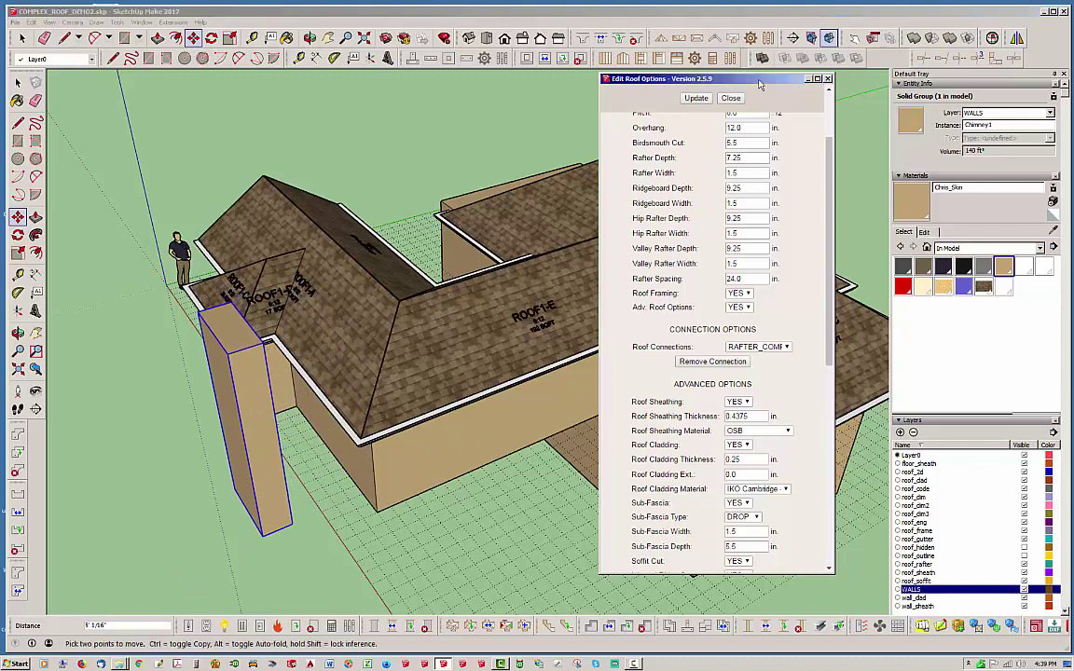
{"action": "left_click_drag", "start_coordinate": [708, 79], "coordinate": [890, 67]}
Remove ROOF1's connection to the other rafter assembly, close the options, and finish the chimney move.
{"action": "left_click", "coordinate": [937, 336]}
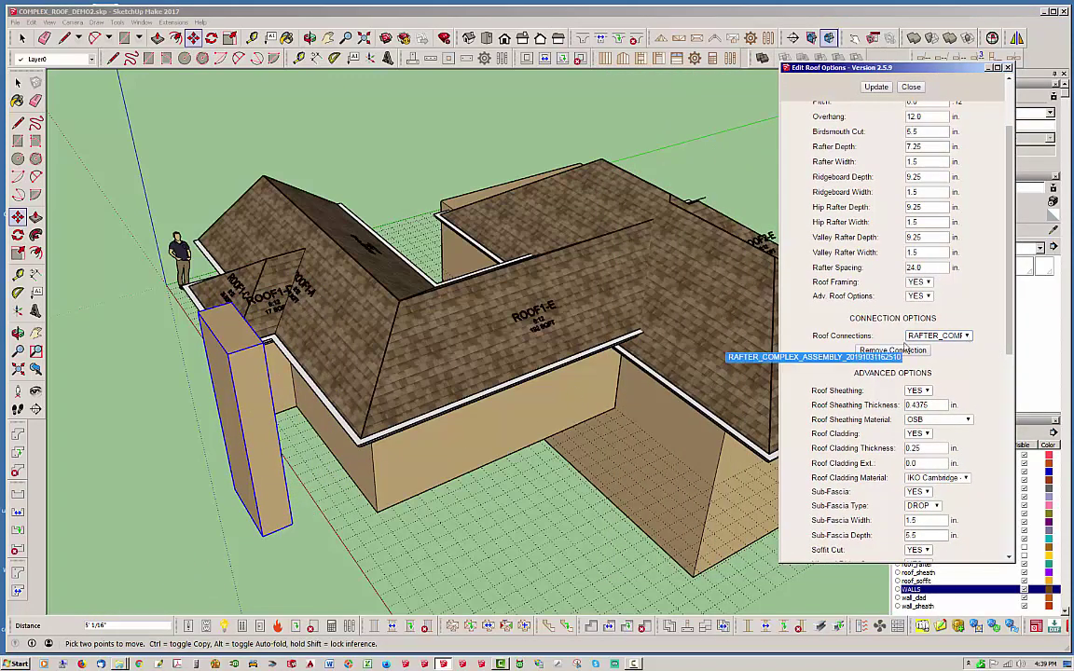
{"action": "left_click", "coordinate": [878, 357]}
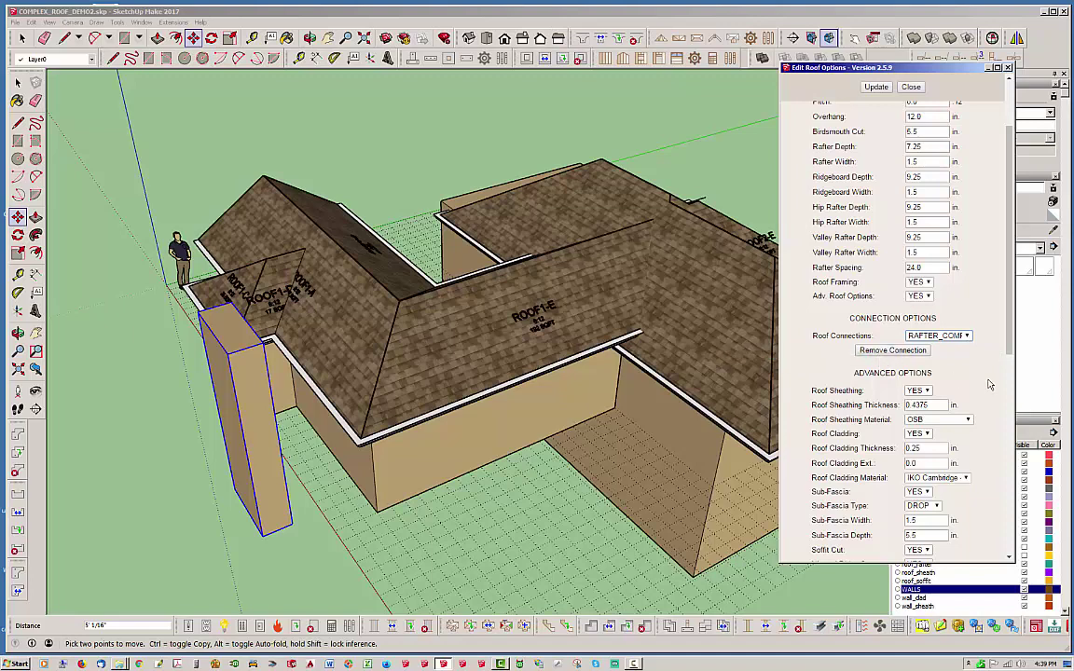
{"action": "left_click", "coordinate": [897, 354]}
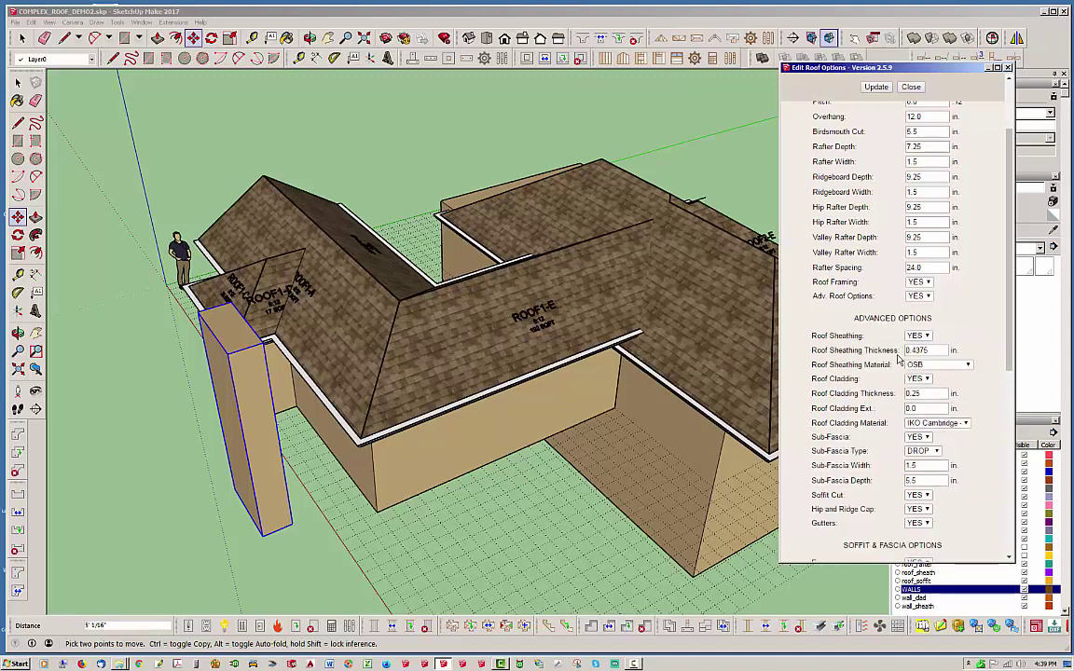
{"action": "left_click", "coordinate": [910, 87]}
{"action": "middle_click_drag", "start_coordinate": [670, 300], "coordinate": [513, 331]}
{"action": "key", "text": "Escape"}
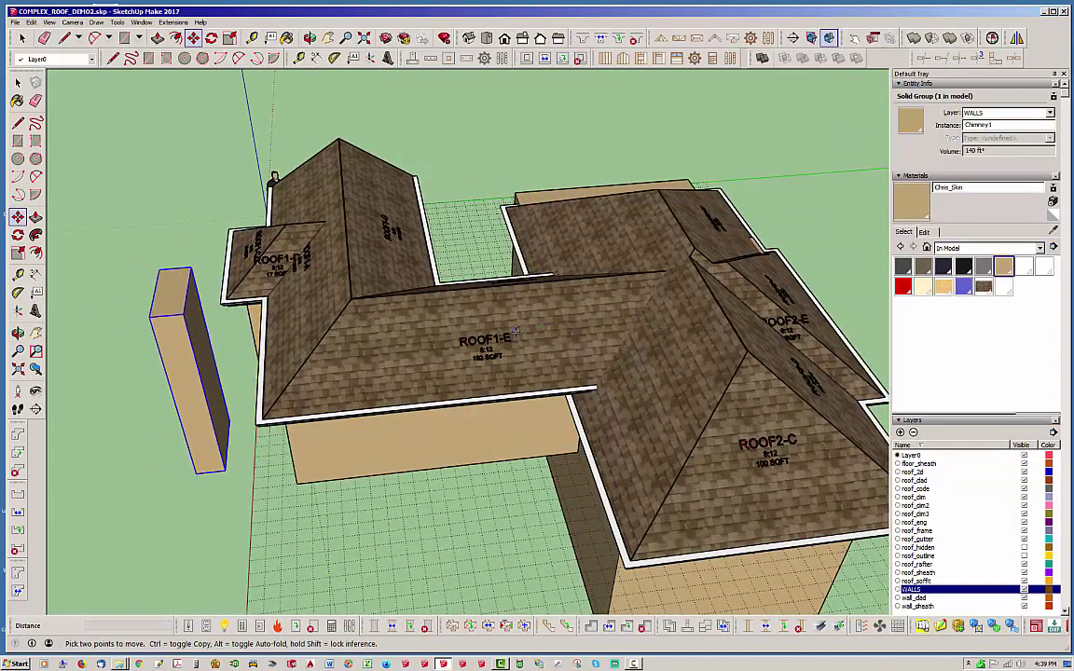
{"action": "left_click", "coordinate": [20, 37]}
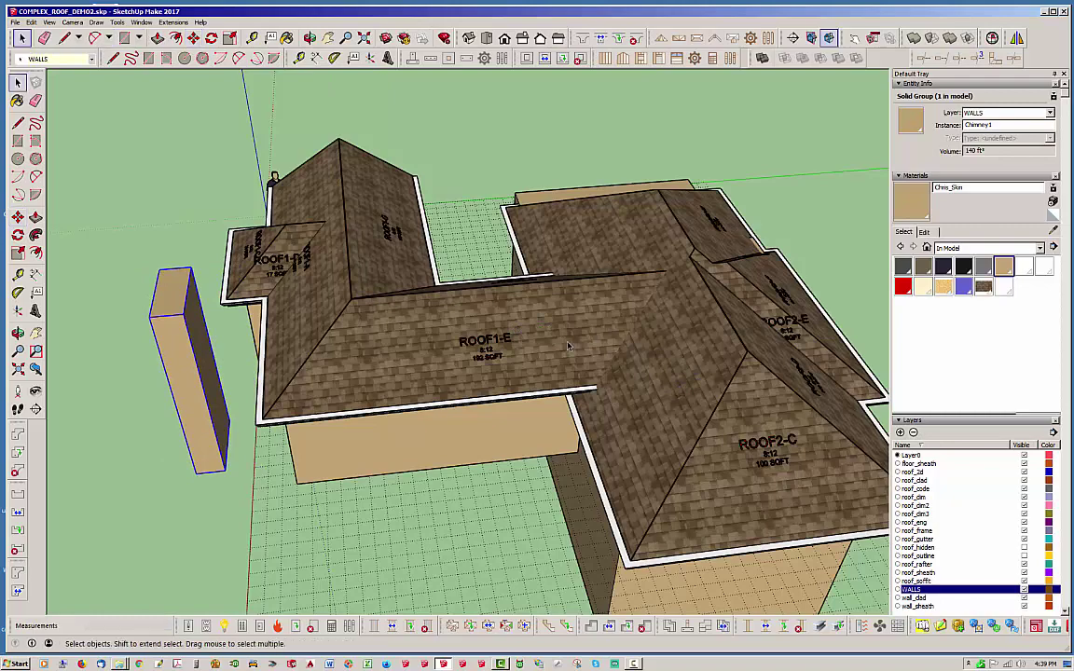
{"action": "middle_click_drag", "start_coordinate": [510, 307], "coordinate": [686, 301]}
{"action": "left_click", "coordinate": [685, 302]}
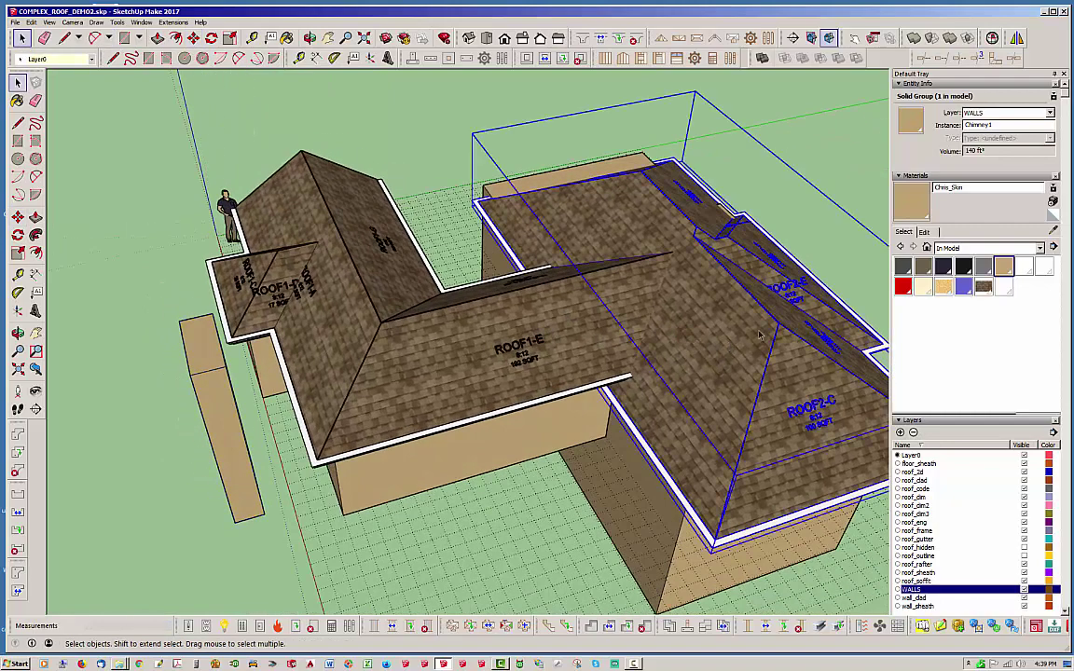
{"action": "left_click", "coordinate": [193, 37]}
{"action": "scroll", "coordinate": [68, 114], "scroll_direction": "down", "scroll_amount": 3}
{"action": "left_click", "coordinate": [745, 234]}
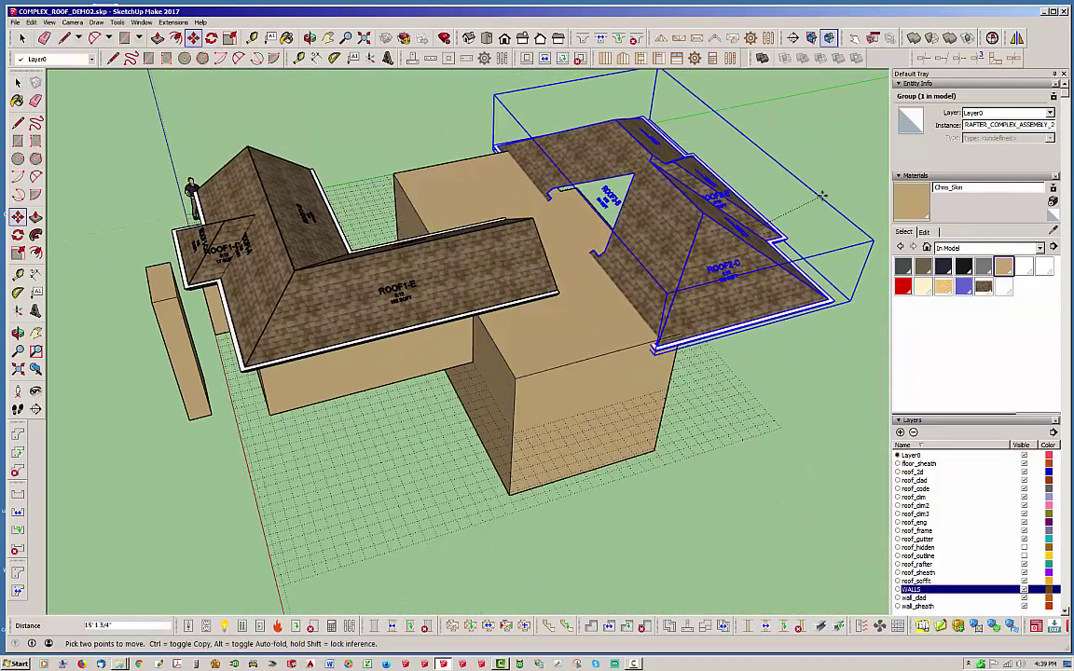
{"action": "left_click", "coordinate": [836, 221]}
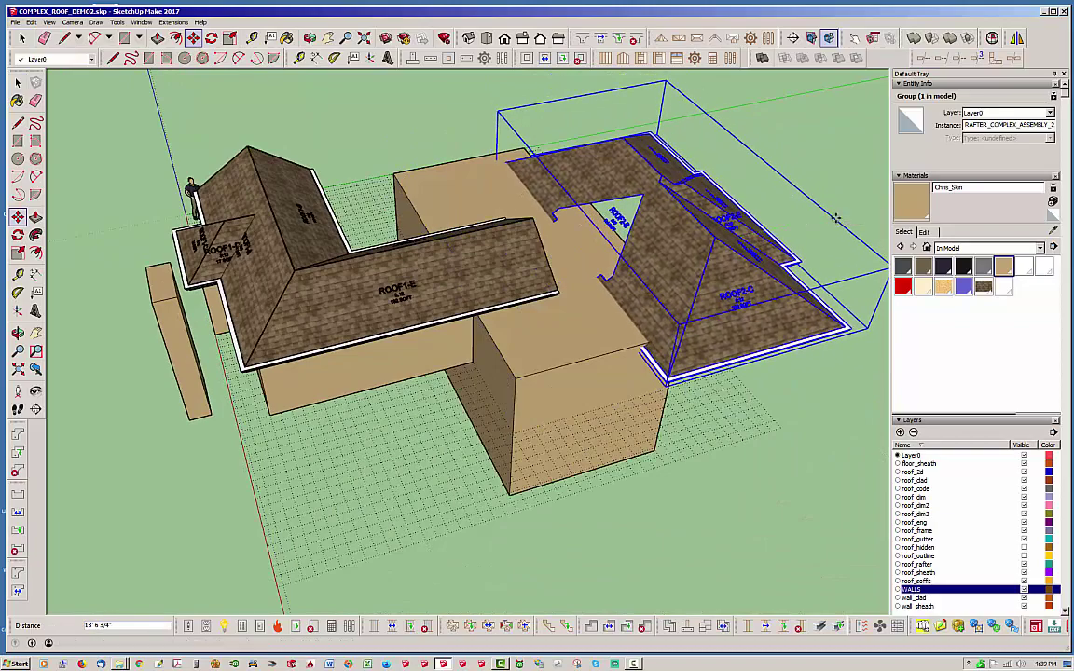
{"action": "left_click_drag", "start_coordinate": [517, 196], "coordinate": [447, 149]}
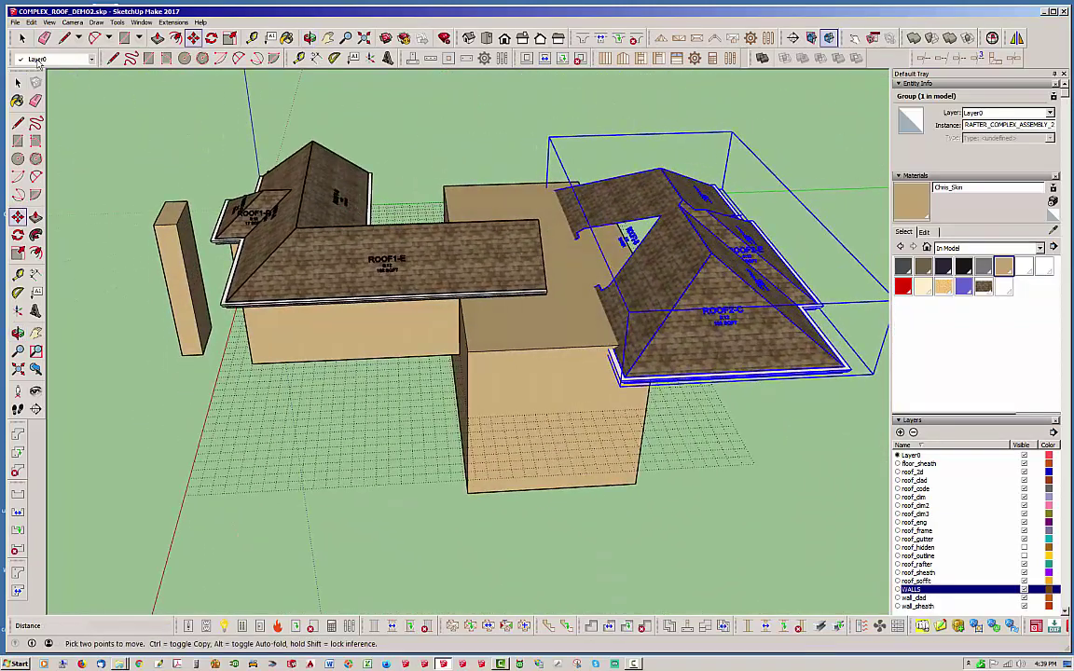
{"action": "key", "text": "space"}
{"action": "left_click", "coordinate": [444, 141]}
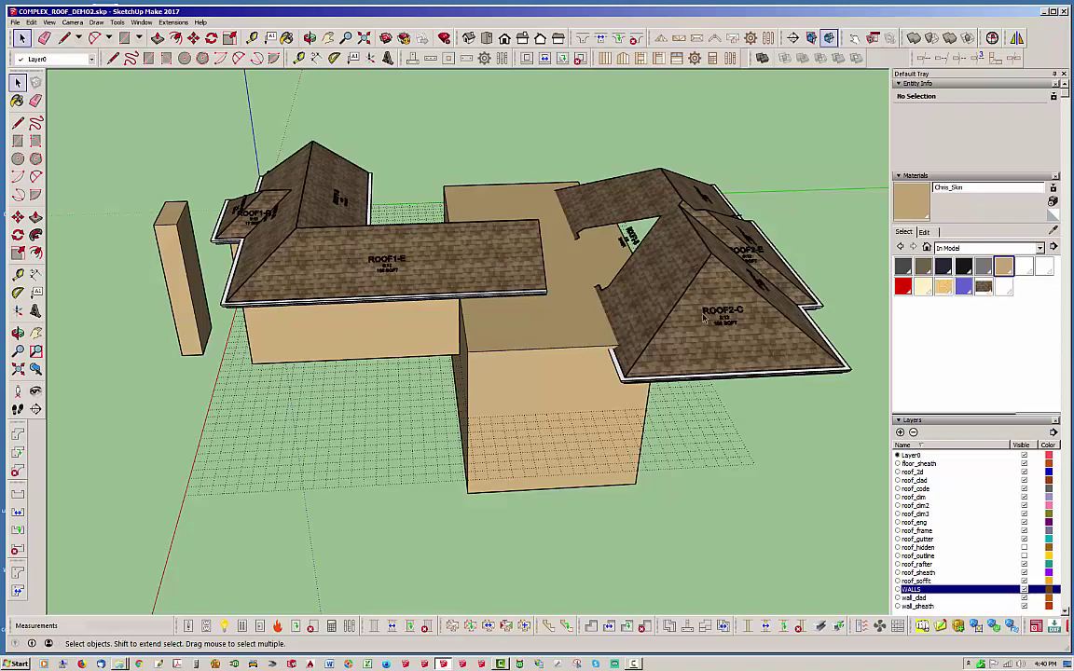
{"action": "middle_click_drag", "start_coordinate": [575, 277], "coordinate": [155, 406]}
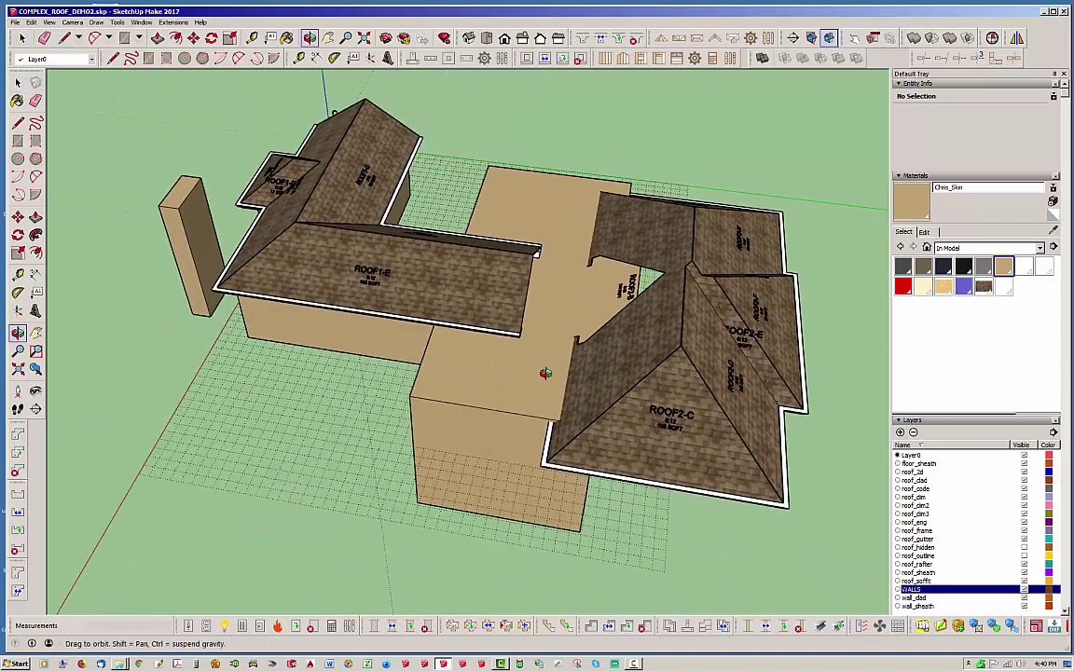
{"action": "right_click", "coordinate": [651, 330]}
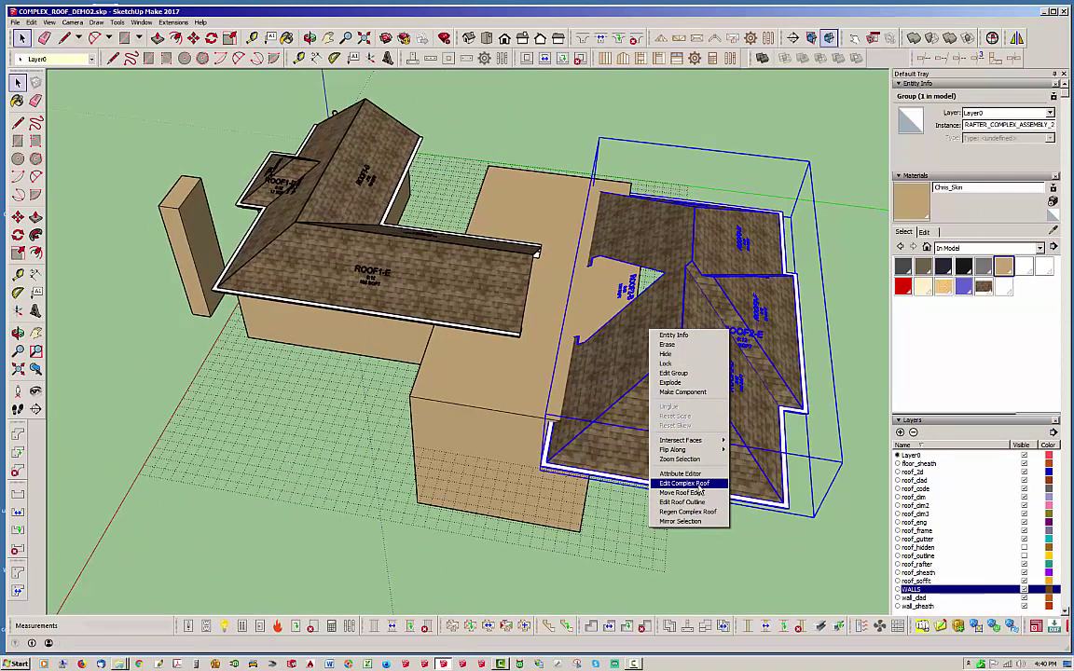
{"action": "left_click", "coordinate": [699, 485]}
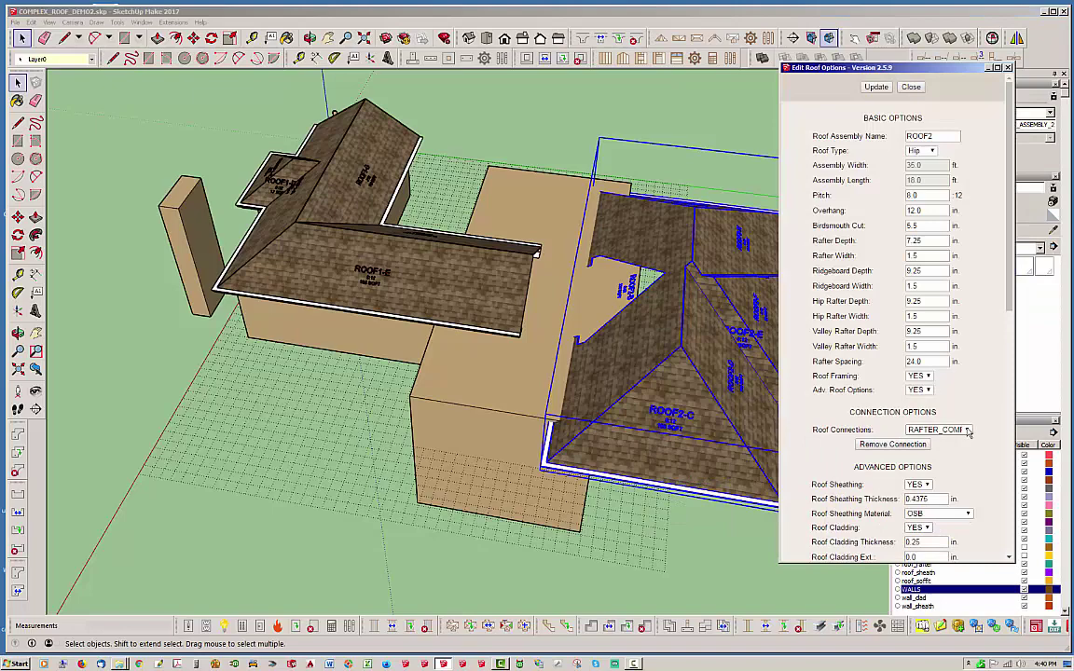
{"action": "left_click", "coordinate": [968, 430]}
{"action": "left_click", "coordinate": [932, 438]}
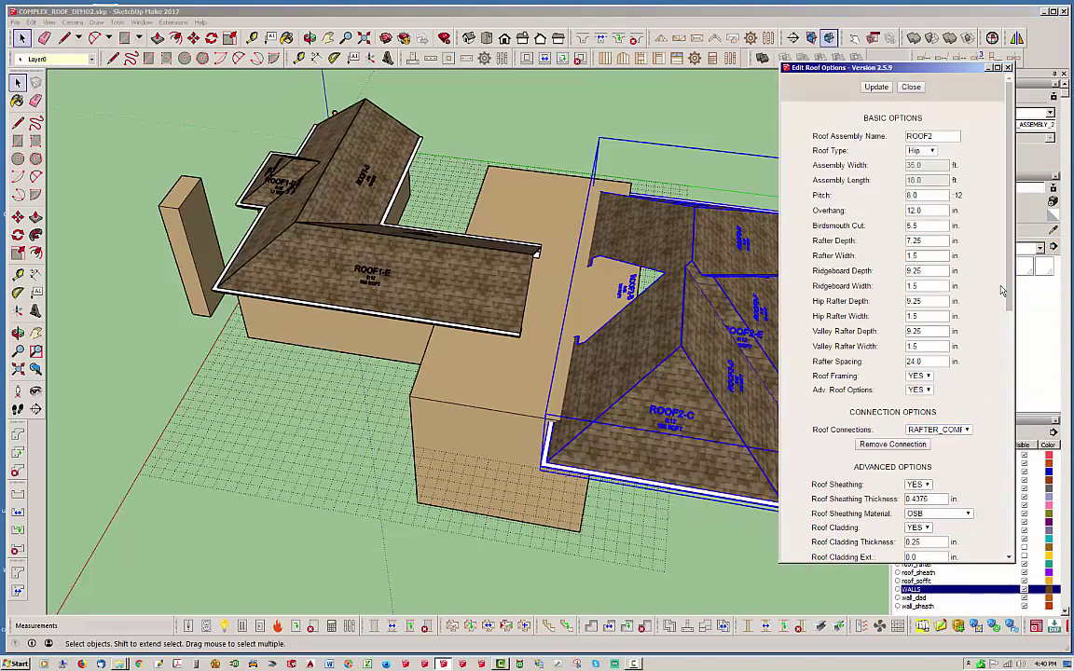
{"action": "left_click", "coordinate": [911, 87]}
Shift the ROOF2 assembly toward ROOF1 with the Move tool.
{"action": "left_click", "coordinate": [457, 117]}
{"action": "middle_click_drag", "start_coordinate": [406, 189], "coordinate": [734, 241]}
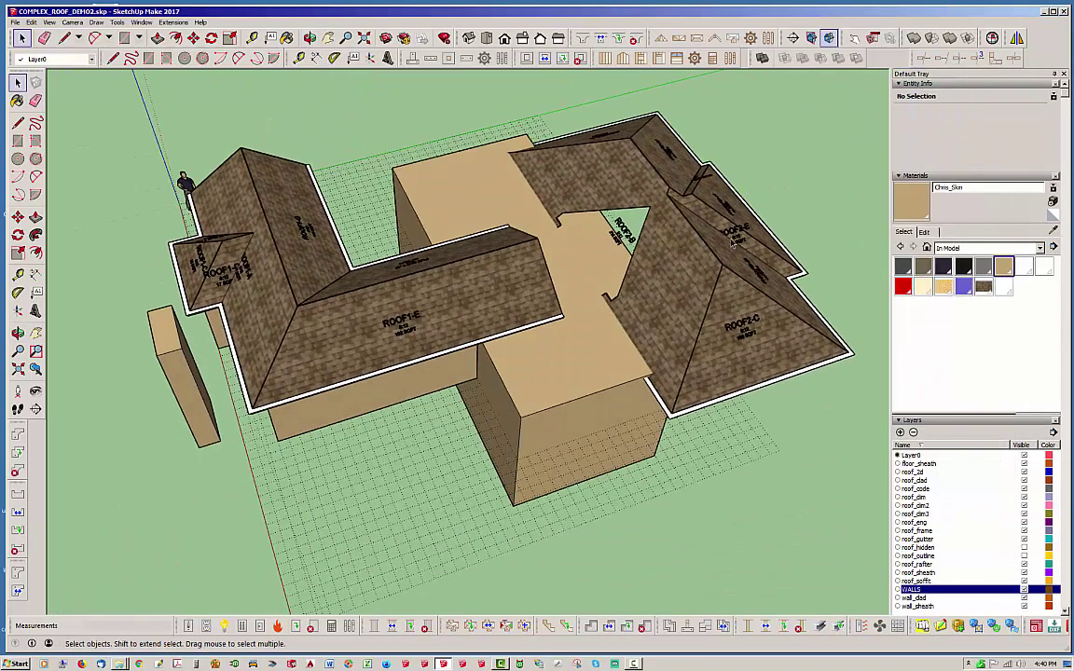
{"action": "left_click", "coordinate": [733, 244]}
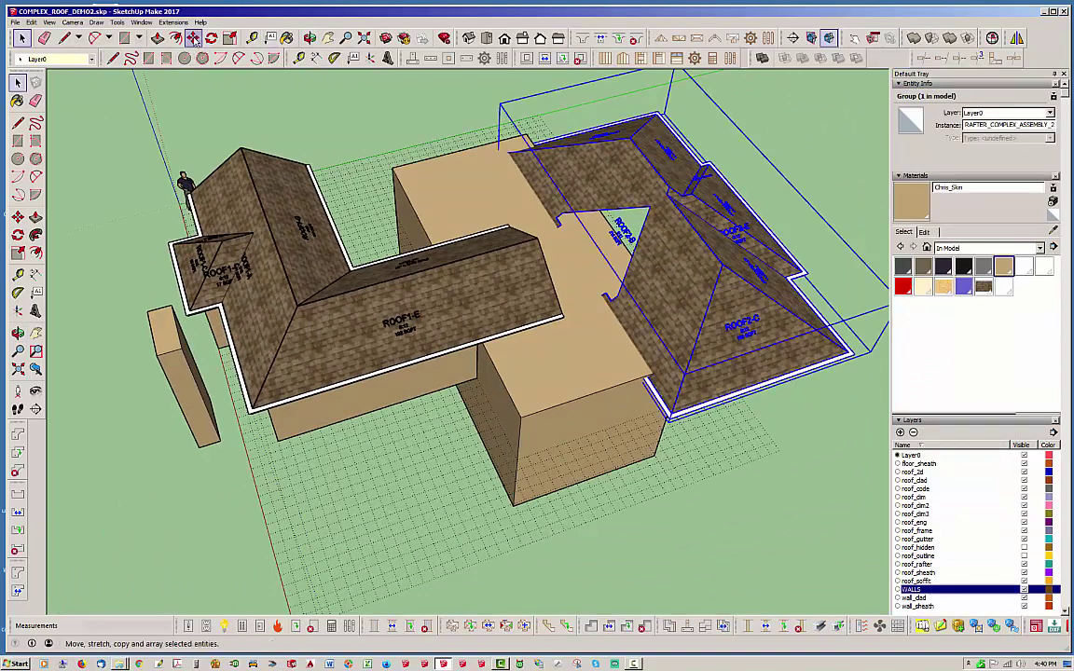
{"action": "left_click", "coordinate": [192, 37]}
{"action": "left_click", "coordinate": [387, 107]}
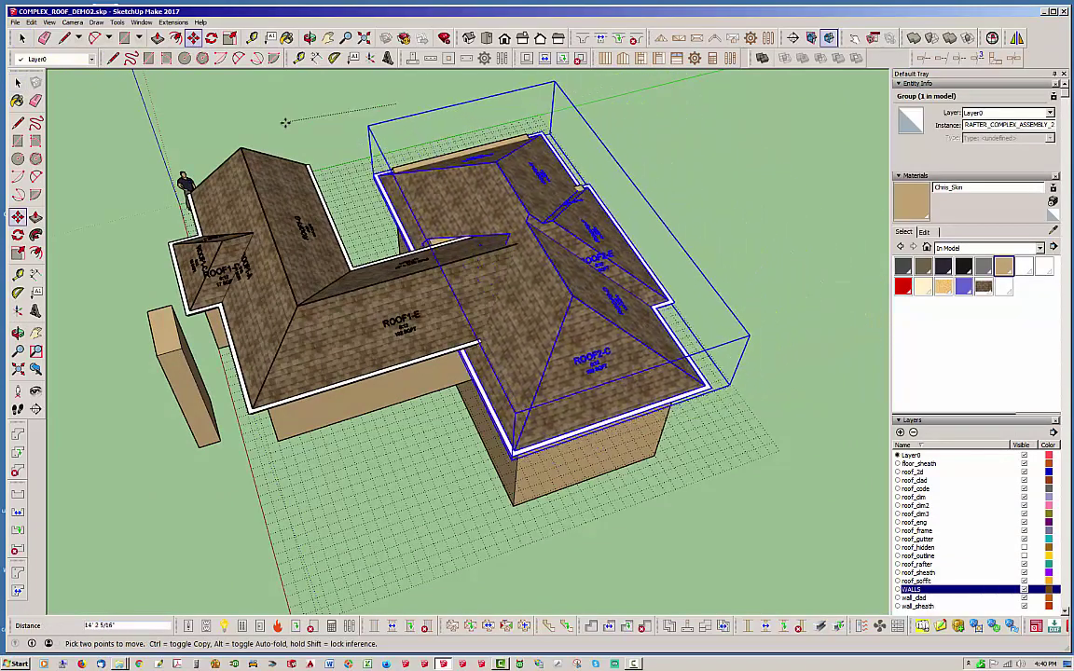
{"action": "left_click", "coordinate": [296, 125]}
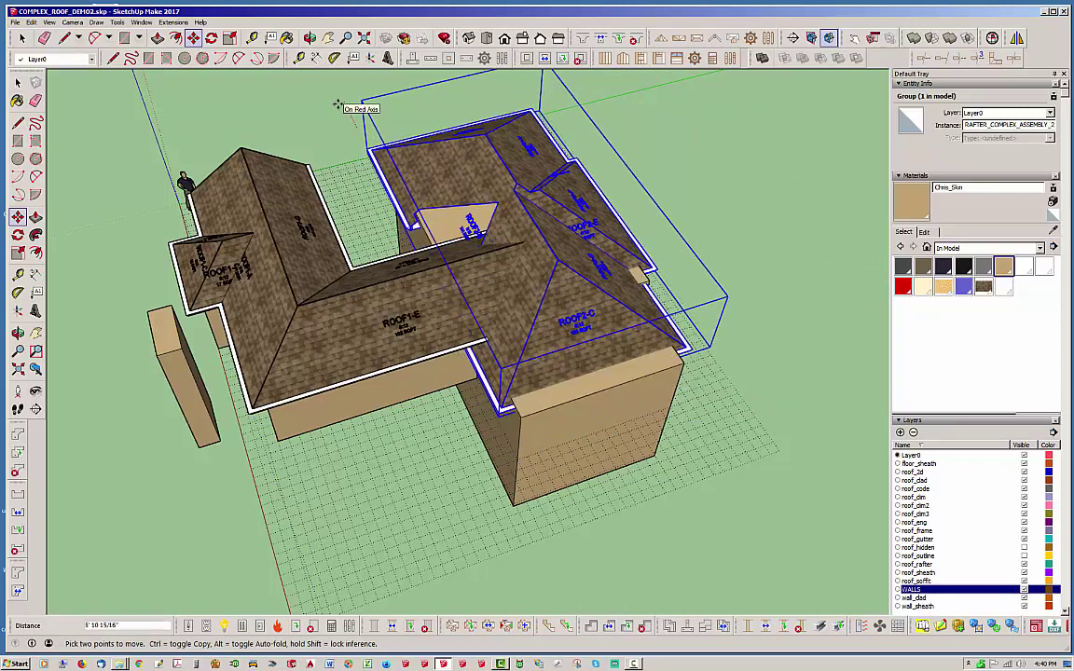
{"action": "left_click", "coordinate": [338, 105]}
Regenerate ROOF2 with Regen Complex Roof.
{"action": "left_click", "coordinate": [21, 37]}
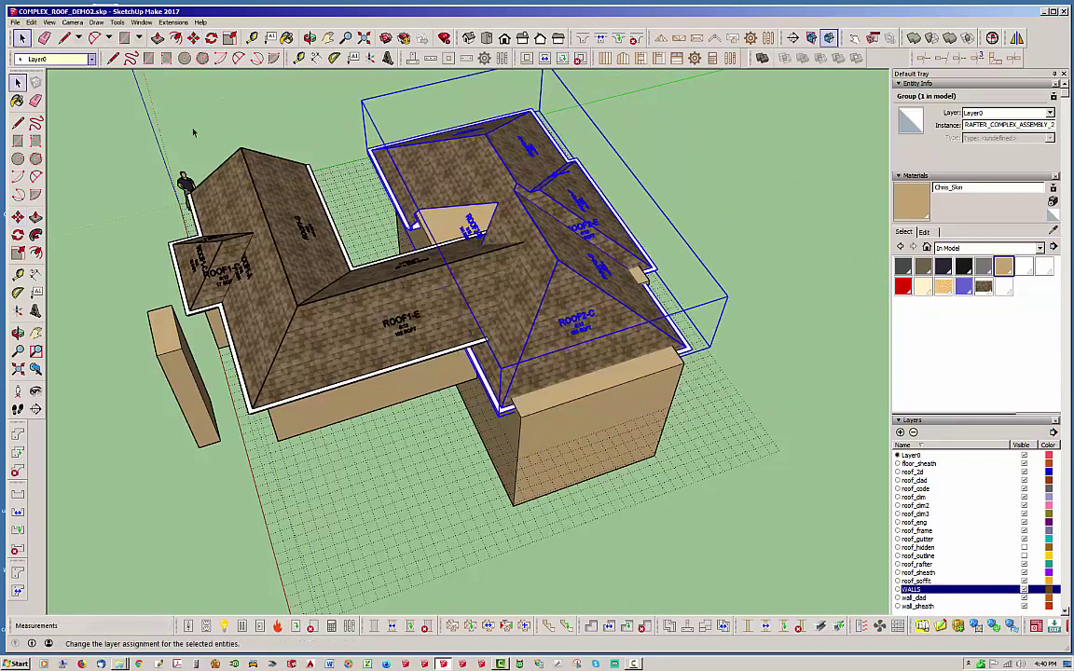
{"action": "left_click", "coordinate": [562, 339]}
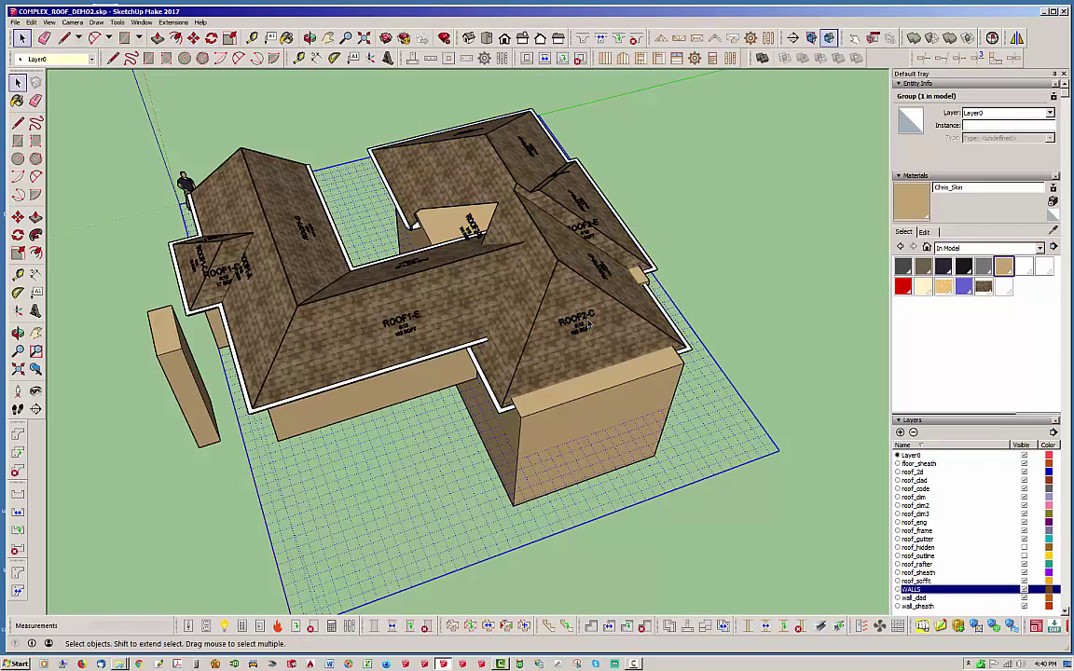
{"action": "right_click", "coordinate": [543, 293]}
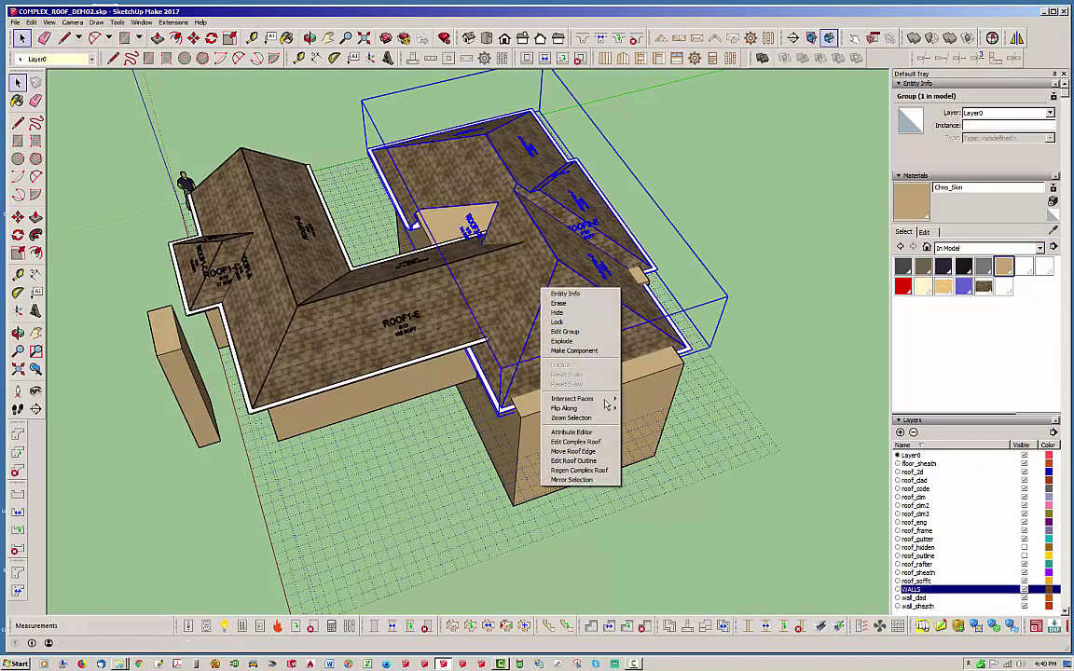
{"action": "left_click", "coordinate": [604, 475]}
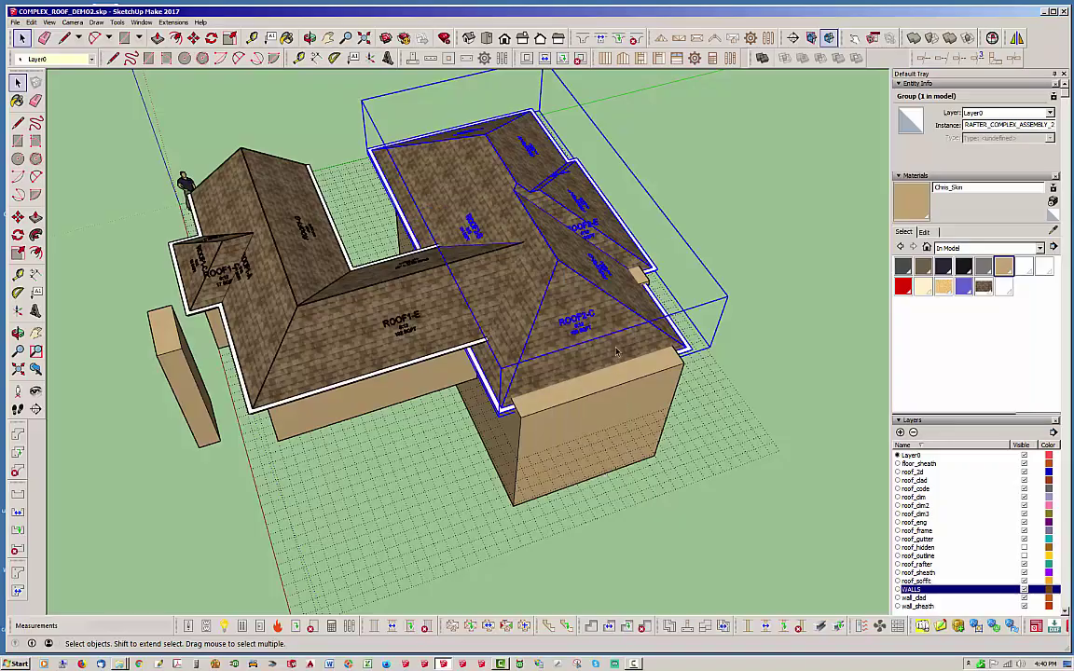
Hide the WALLS layer and run Regen Complex Roof on the roof assembly from below.
{"action": "middle_click_drag", "start_coordinate": [615, 352], "coordinate": [734, 419]}
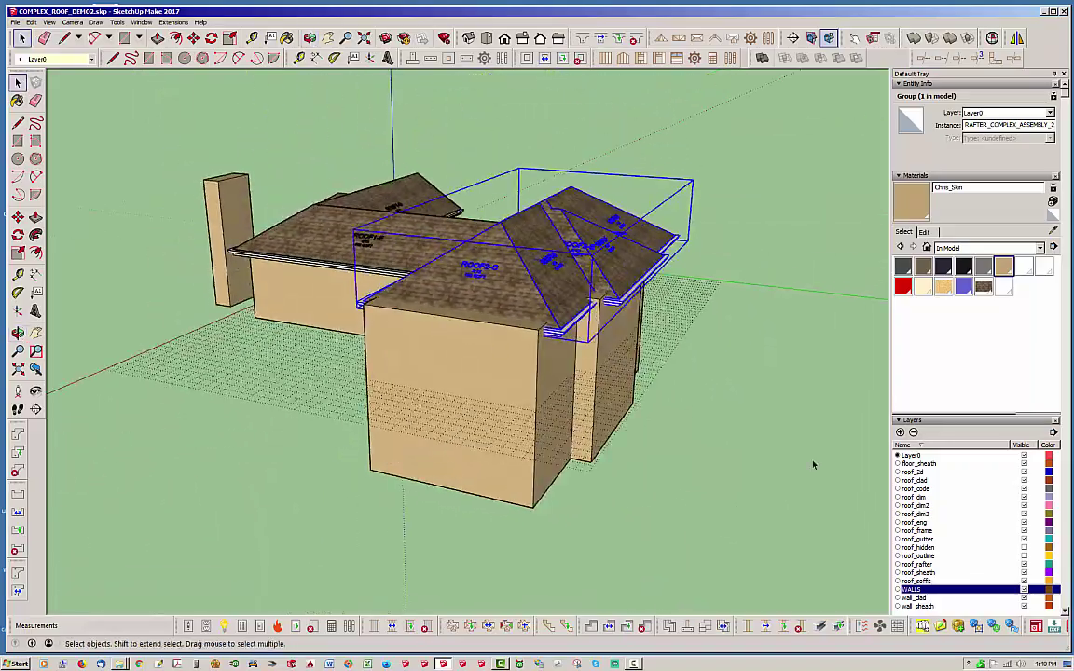
{"action": "left_click", "coordinate": [1024, 589]}
{"action": "middle_click_drag", "start_coordinate": [571, 372], "coordinate": [501, 226]}
{"action": "scroll", "coordinate": [432, 211], "scroll_direction": "up", "scroll_amount": 3}
{"action": "left_click", "coordinate": [431, 222]}
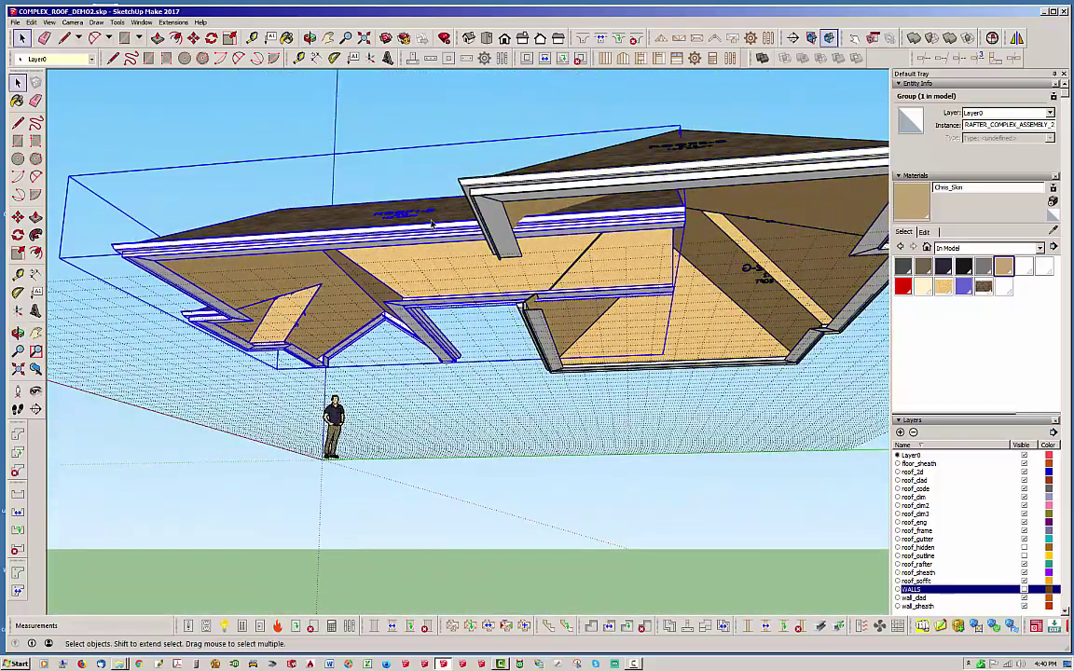
{"action": "right_click", "coordinate": [431, 222]}
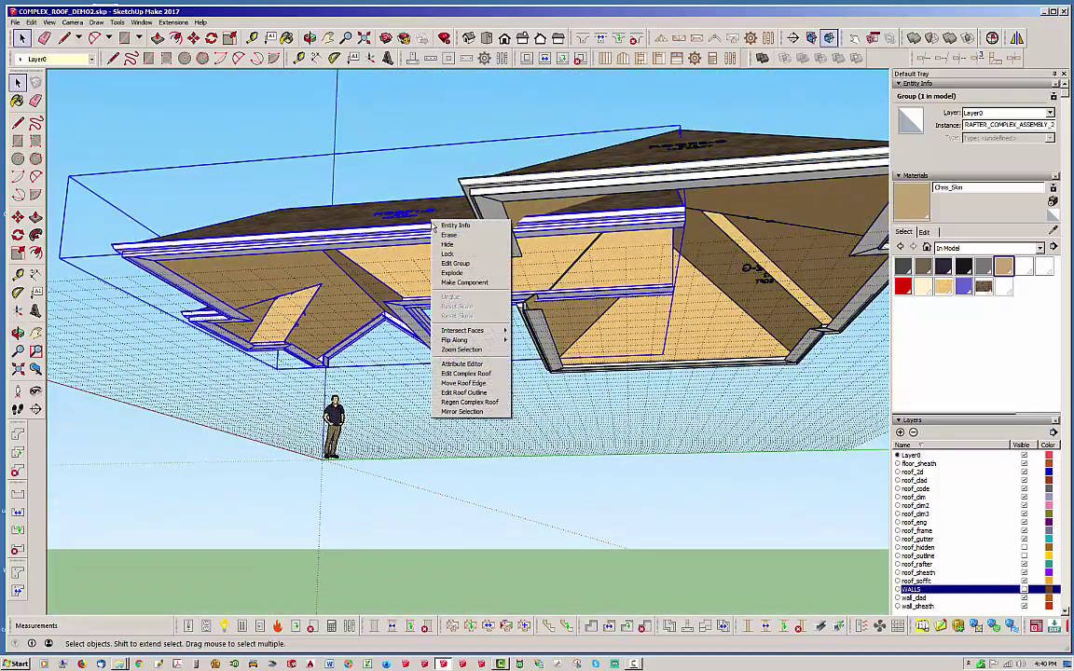
{"action": "left_click", "coordinate": [474, 403]}
Select ROOF2 and orbit under and back above the regenerated roofs.
{"action": "middle_click_drag", "start_coordinate": [399, 103], "coordinate": [423, 205]}
{"action": "left_click", "coordinate": [451, 184]}
{"action": "mouse_move", "coordinate": [499, 233]}
{"action": "middle_mouse_down"}
{"action": "mouse_move", "coordinate": [389, 144]}
{"action": "mouse_move", "coordinate": [432, 167]}
{"action": "mouse_move", "coordinate": [488, 233]}
{"action": "middle_mouse_up"}
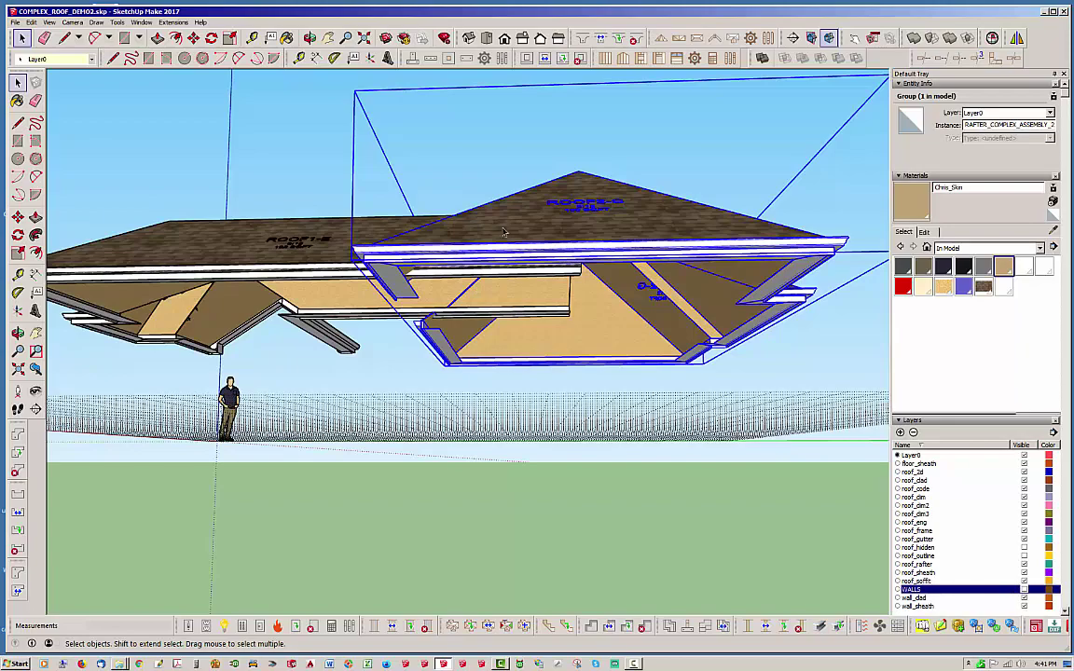
{"action": "middle_click_drag", "start_coordinate": [504, 232], "coordinate": [529, 377]}
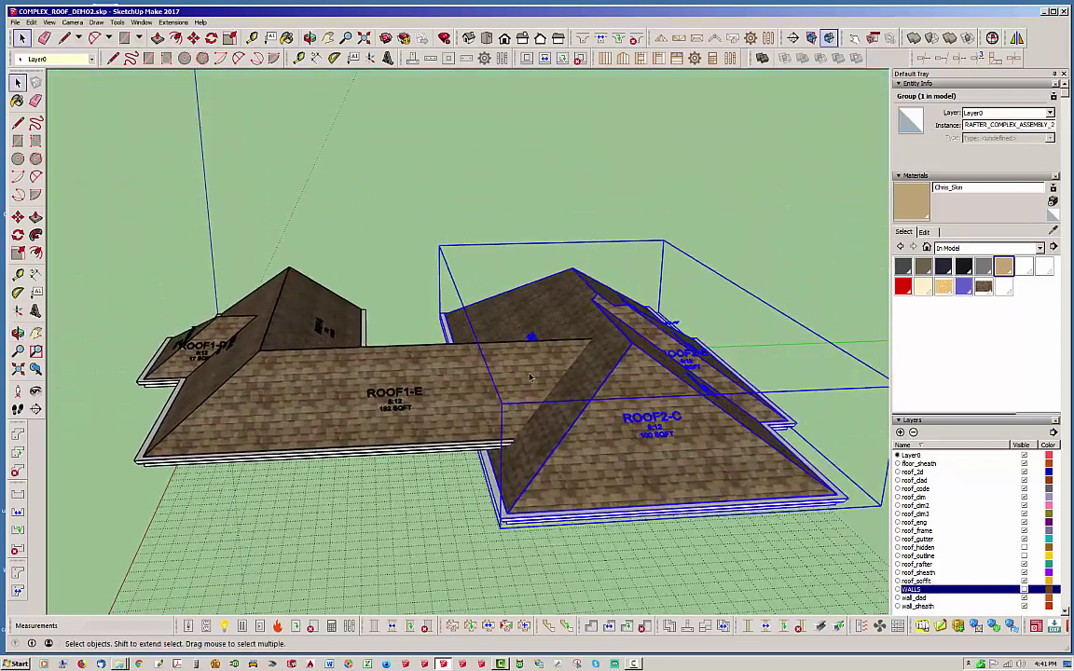
Remove ROOF2's RAFTER_COMPLEX roof connection in Edit Complex Roof and close the options.
{"action": "scroll", "coordinate": [392, 333], "scroll_direction": "down", "scroll_amount": 1}
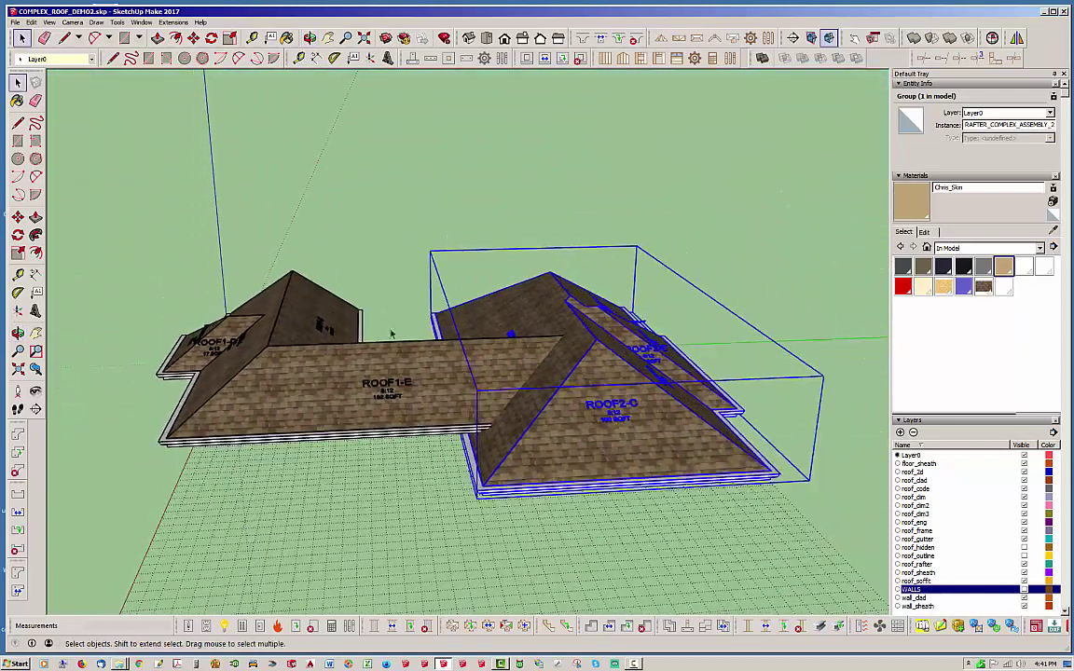
{"action": "right_click", "coordinate": [576, 358]}
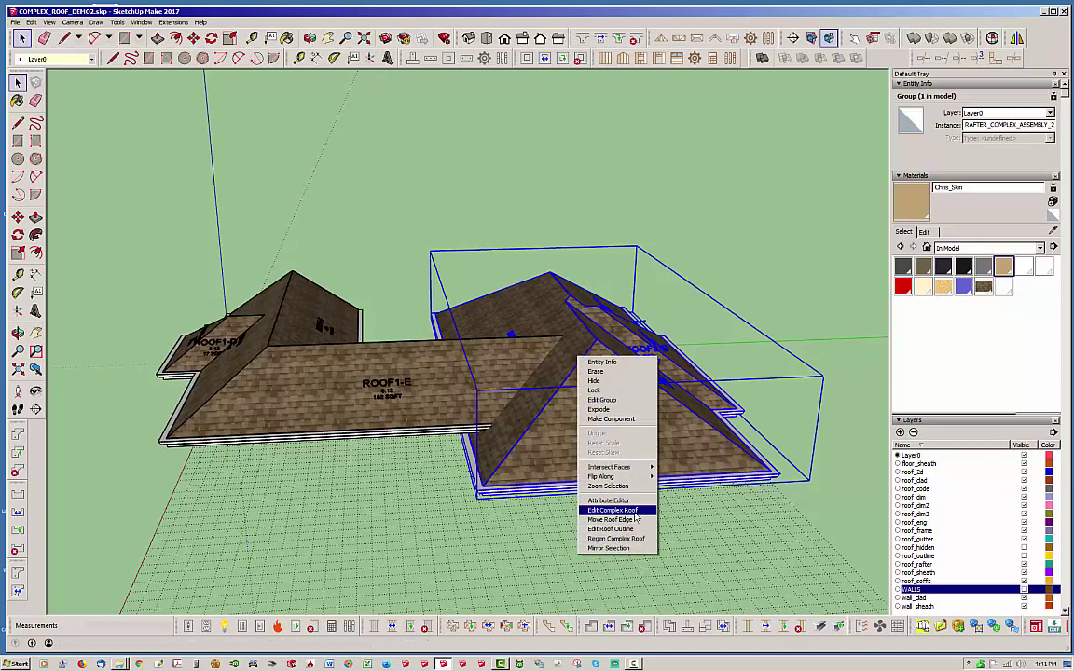
{"action": "left_click", "coordinate": [635, 512]}
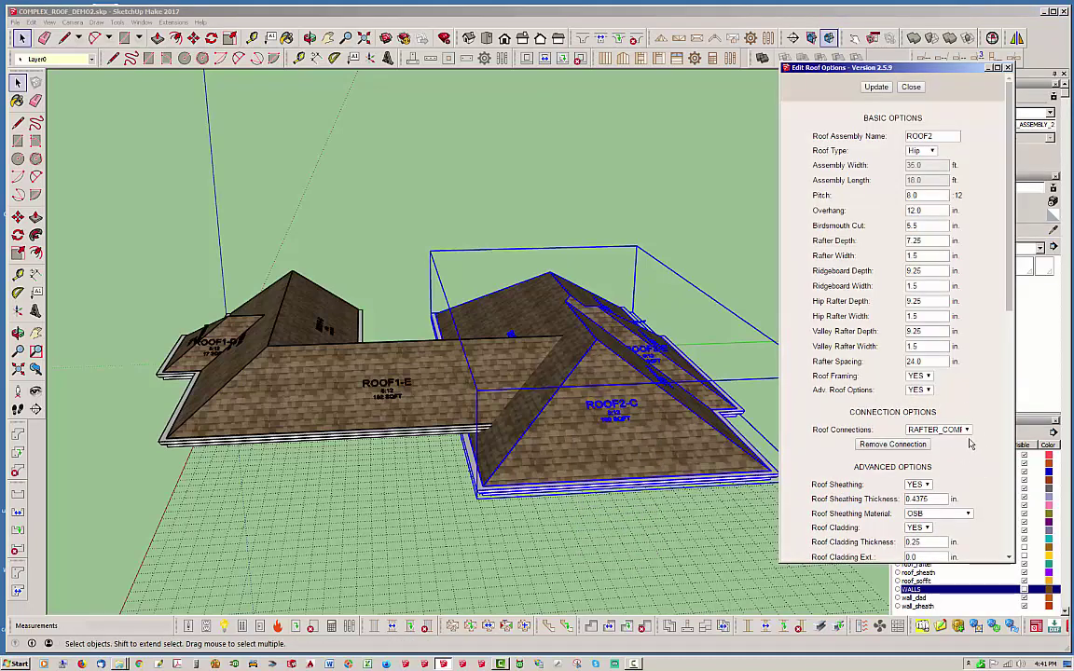
{"action": "left_click", "coordinate": [967, 430]}
{"action": "left_click", "coordinate": [897, 440]}
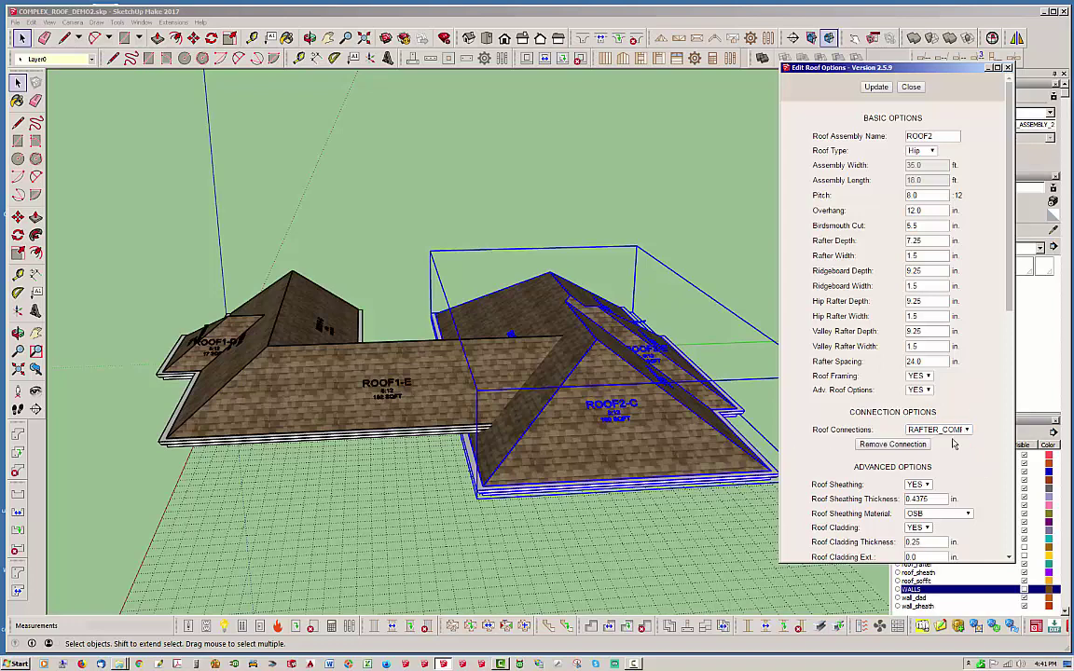
{"action": "left_click", "coordinate": [895, 444]}
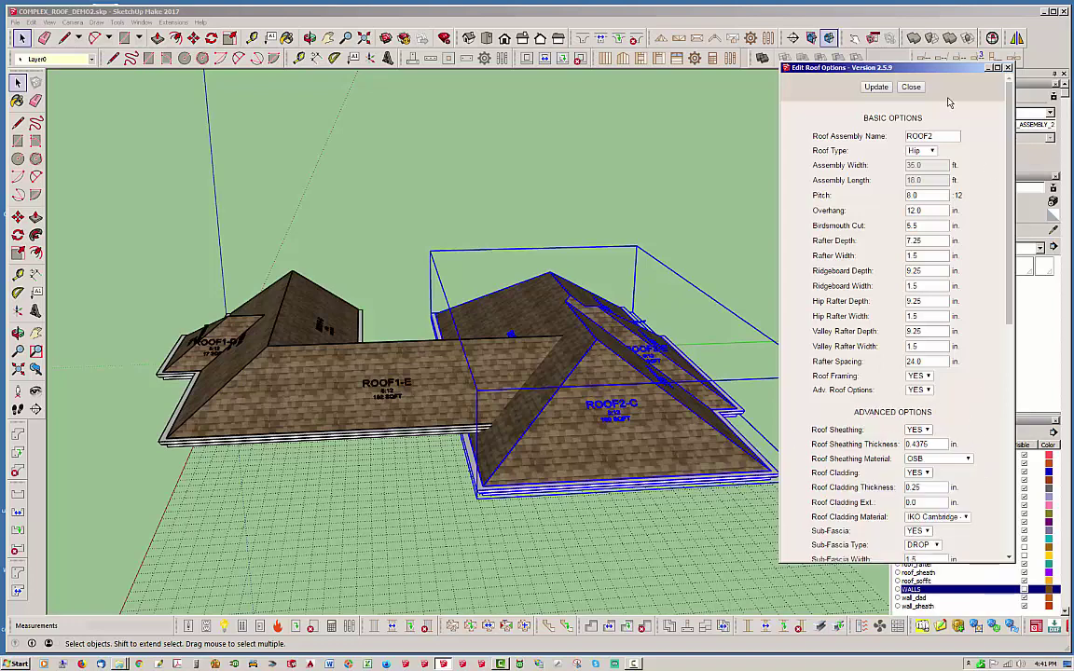
{"action": "left_click", "coordinate": [911, 86]}
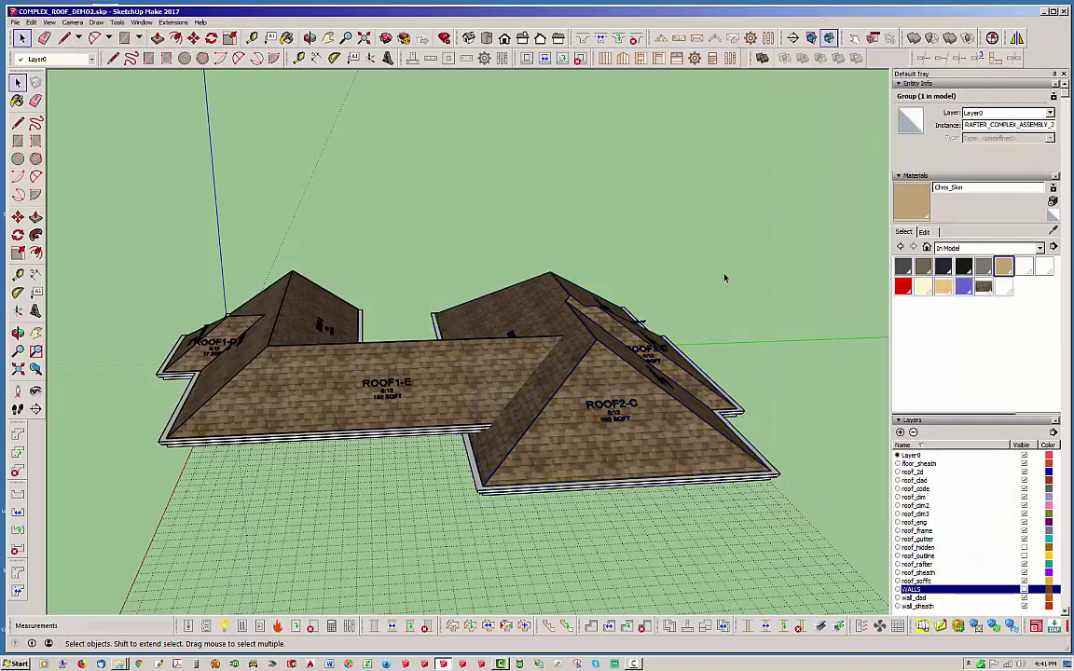
Move ROOF2 about 9'10" away from ROOF1-E and orbit to check the separation.
{"action": "right_click", "coordinate": [646, 406]}
{"action": "left_click", "coordinate": [733, 463]}
{"action": "middle_click_drag", "start_coordinate": [733, 463], "coordinate": [532, 441]}
{"action": "left_click", "coordinate": [578, 435]}
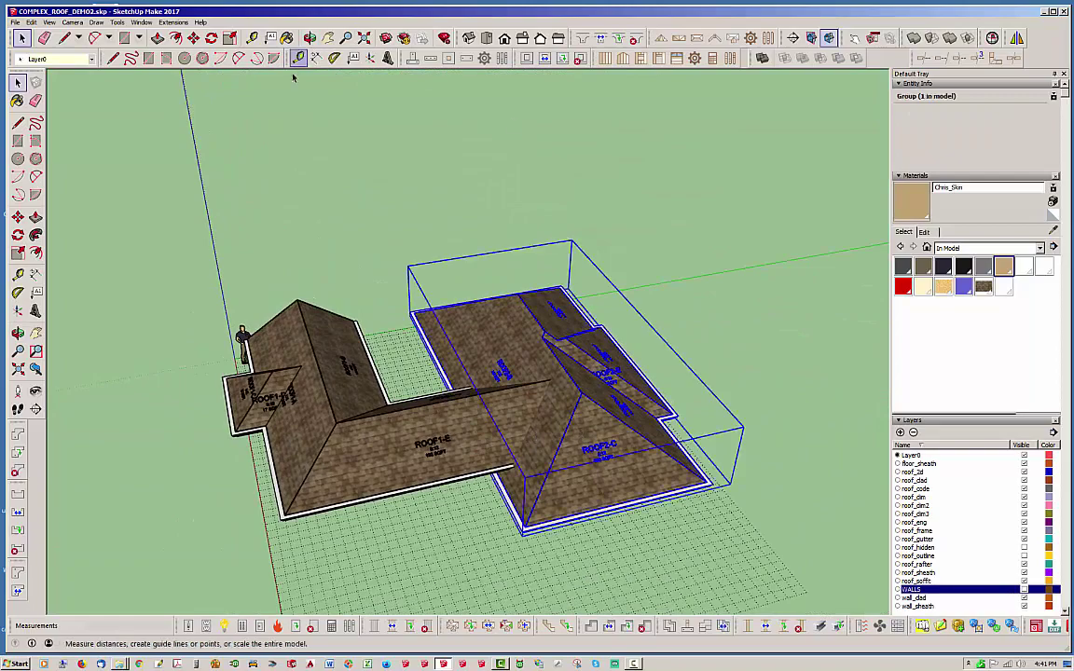
{"action": "left_click", "coordinate": [193, 37]}
{"action": "left_click", "coordinate": [381, 205]}
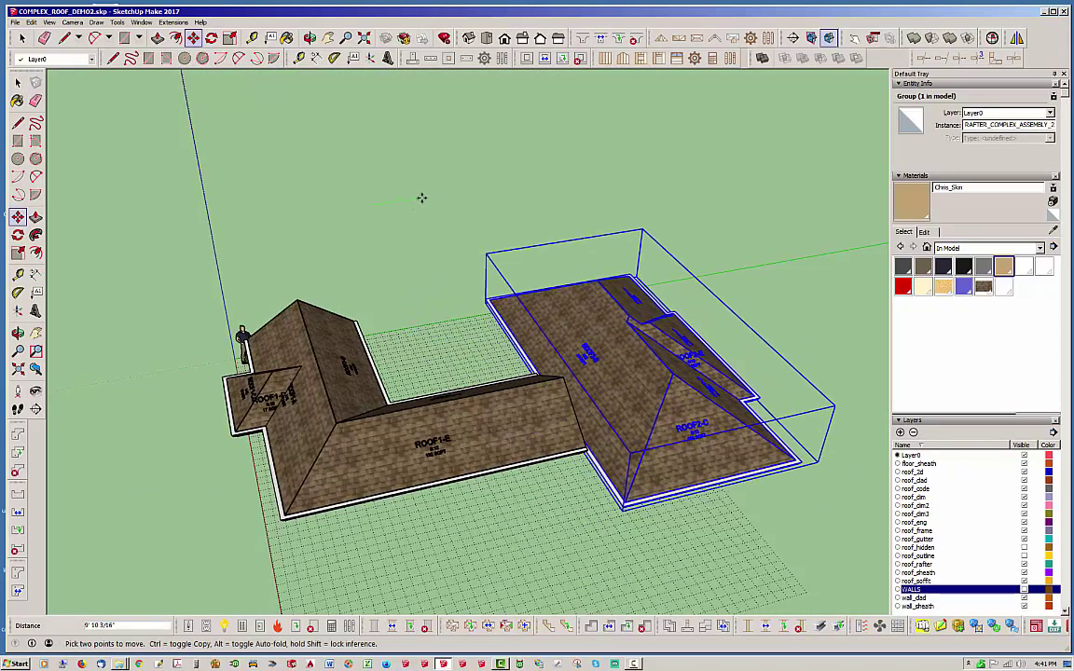
{"action": "left_click", "coordinate": [432, 198]}
{"action": "middle_click_drag", "start_coordinate": [402, 324], "coordinate": [319, 327]}
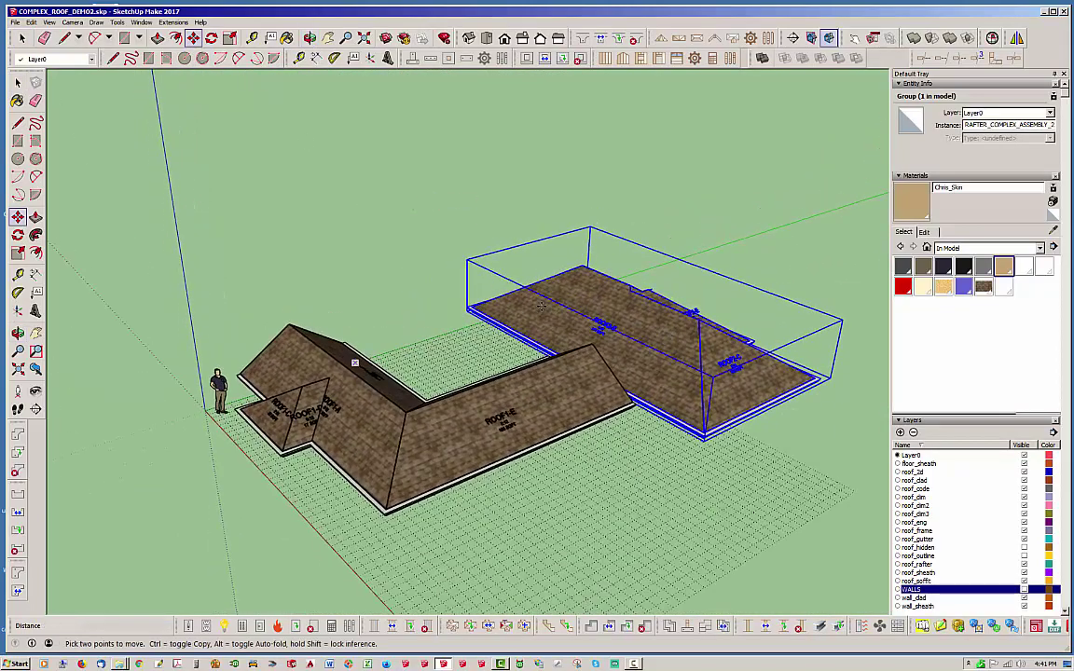
{"action": "middle_click_drag", "start_coordinate": [421, 279], "coordinate": [125, 477]}
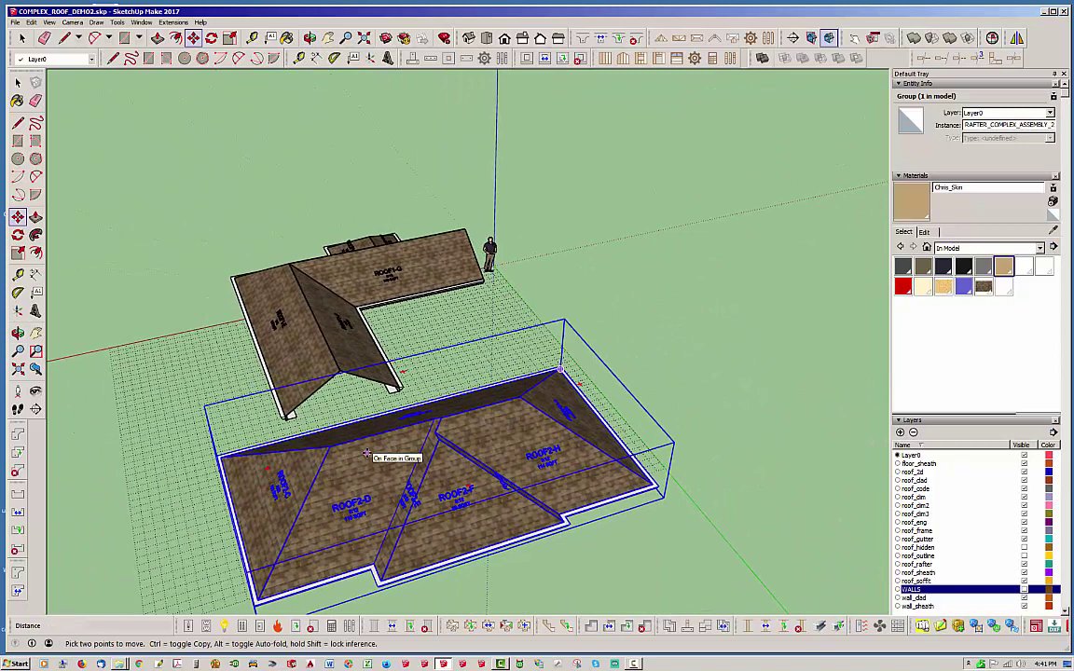